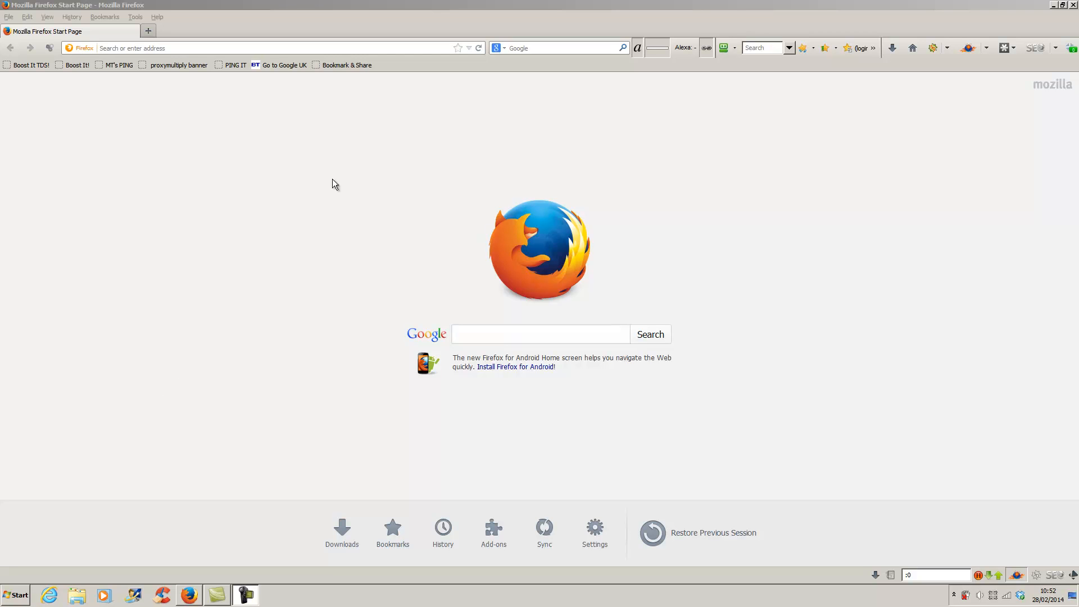
- Replace the mistyped Google query with 'plumber' and run the search
click(550, 47)
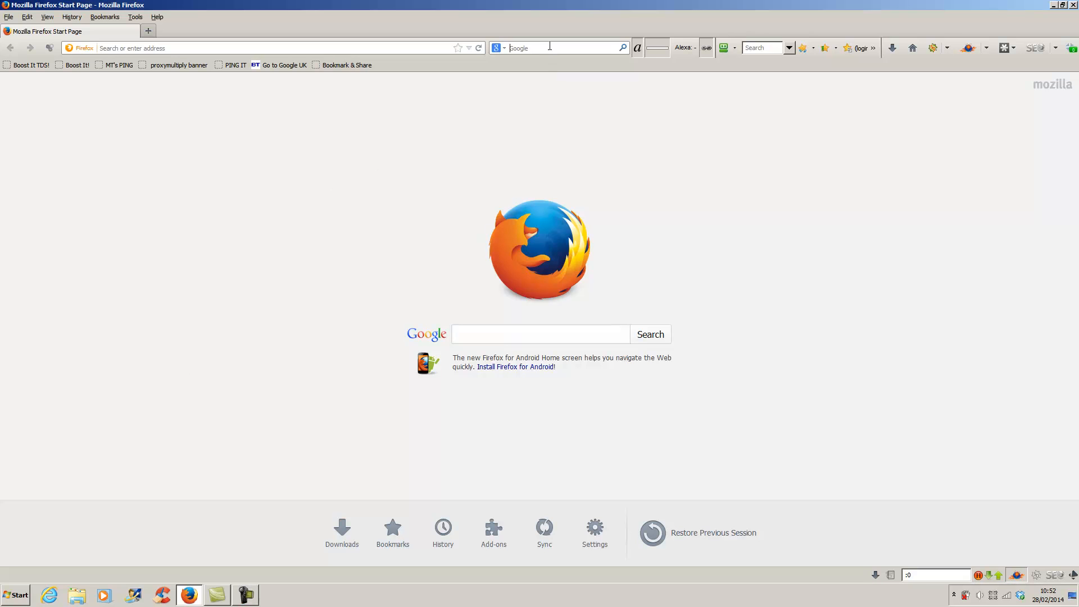
text(yel)
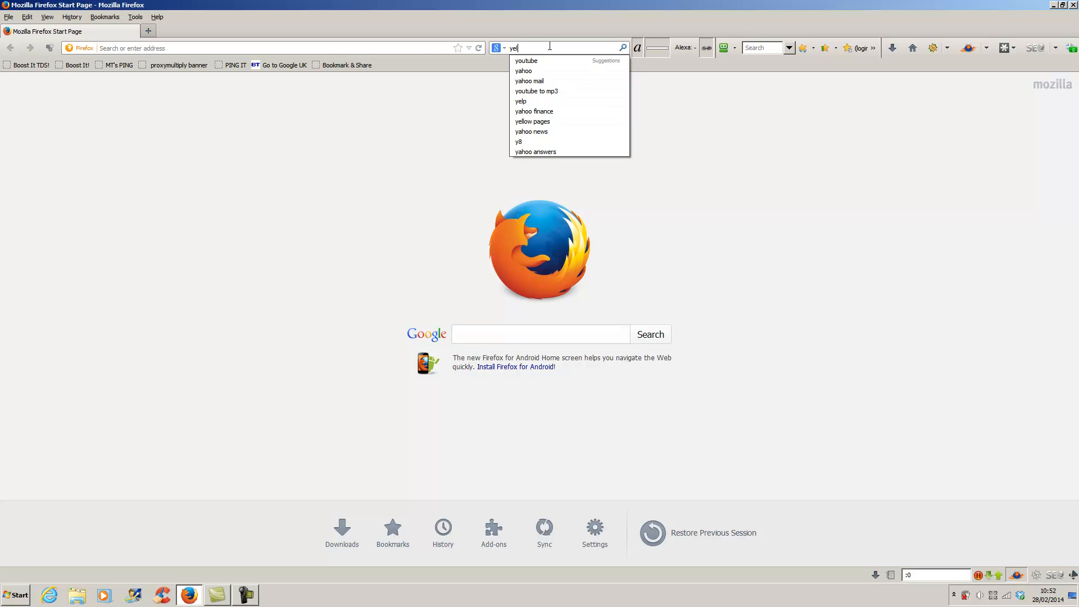
key(BackSpace)
key(BackSpace)
key(BackSpace)
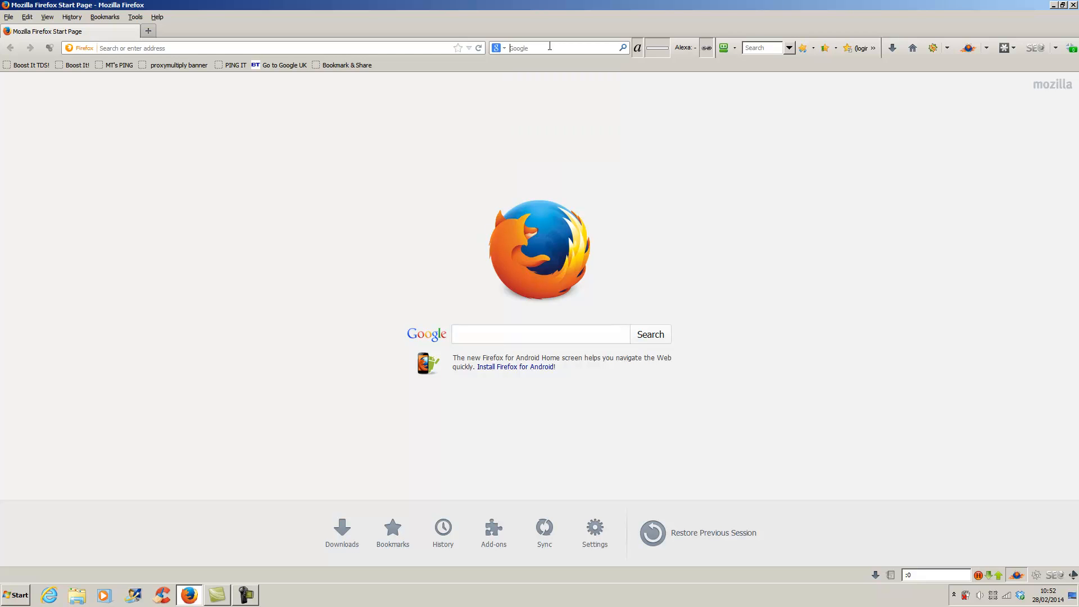
text(plumber)
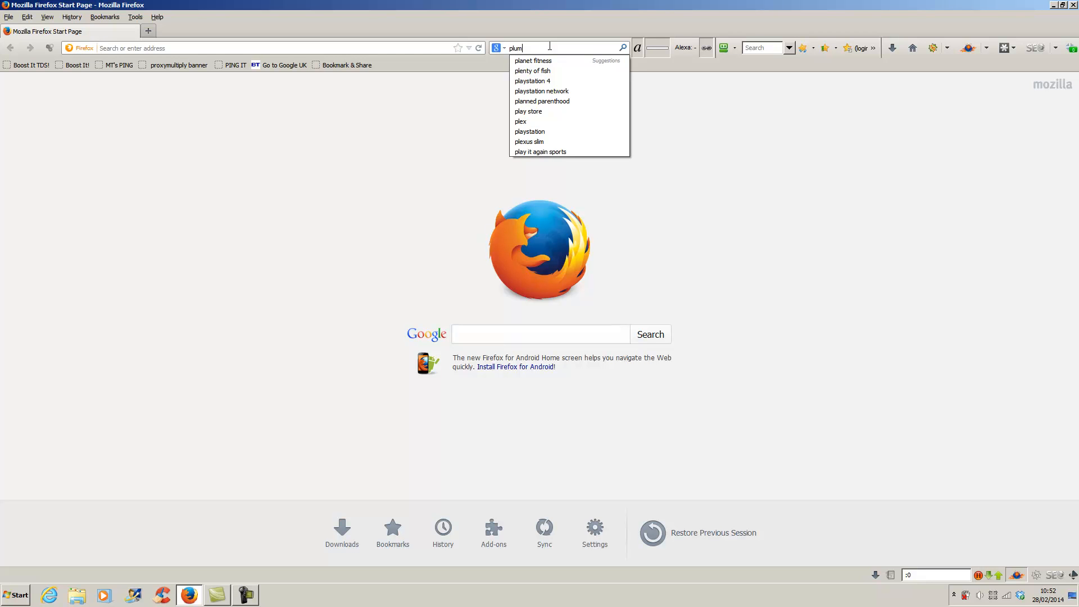
key(Return)
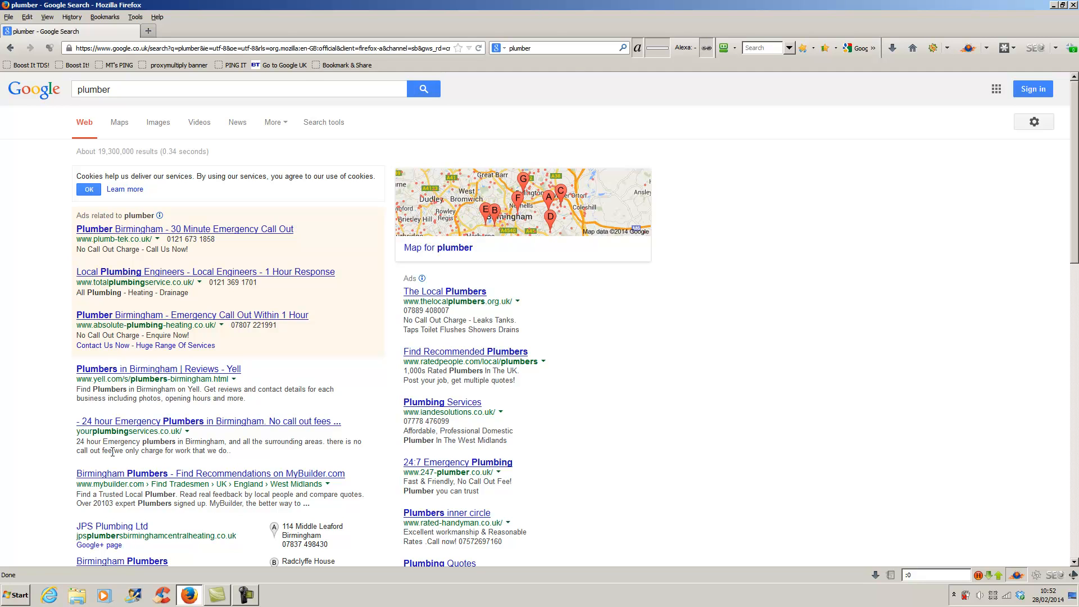
- Open the 24 hour Emergency Plumbers result (yourplumbingservices.co.uk) in a new tab, view it, then return to the results
right_click(210, 423)
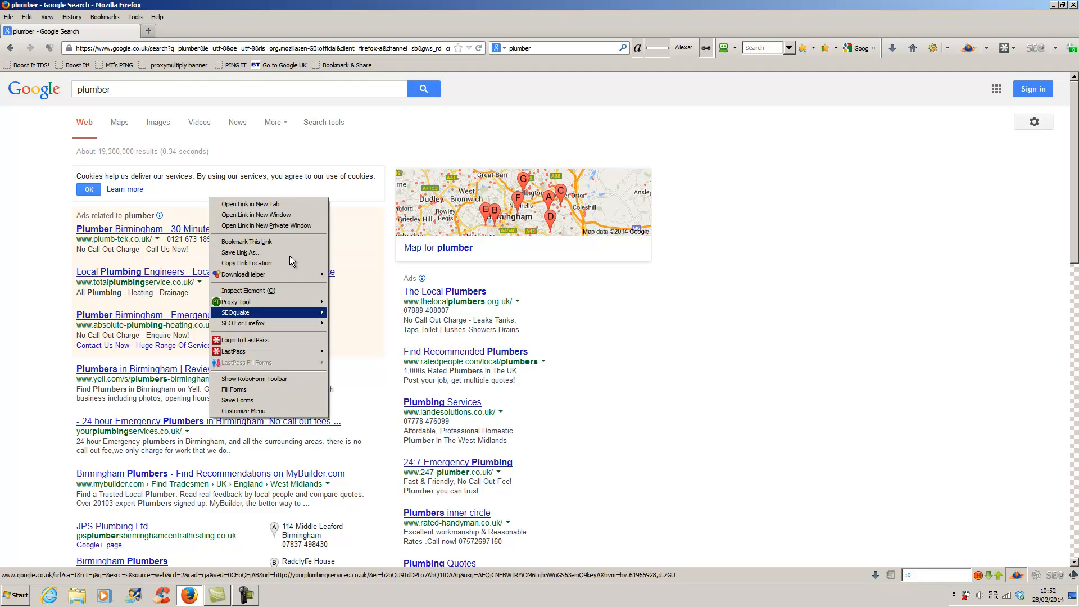
click(282, 201)
click(237, 29)
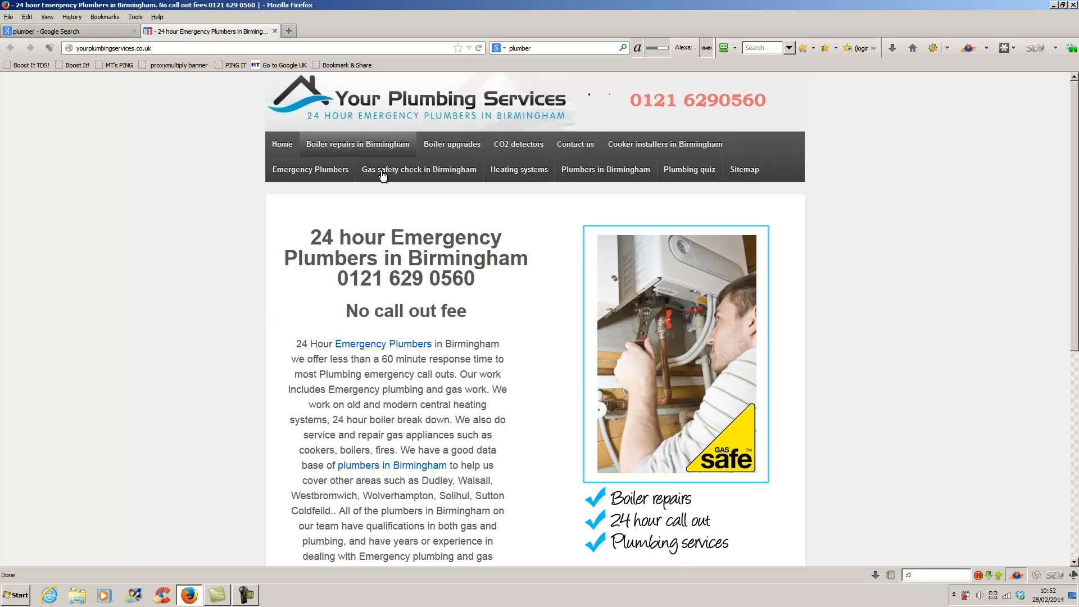
click(111, 33)
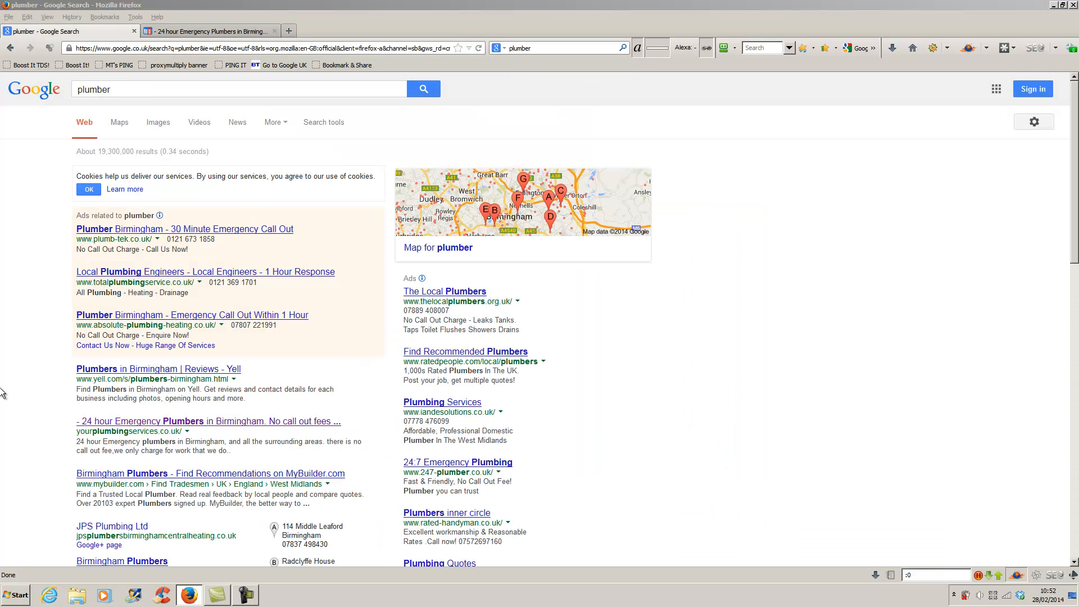
scroll(42, 447, down, 5)
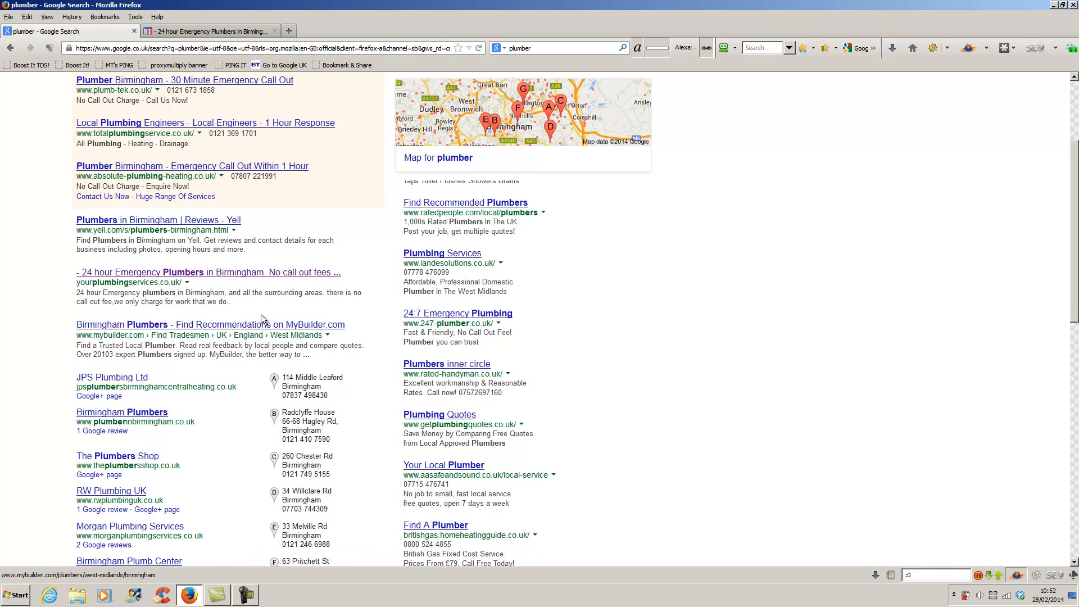
scroll(234, 315, up, 5)
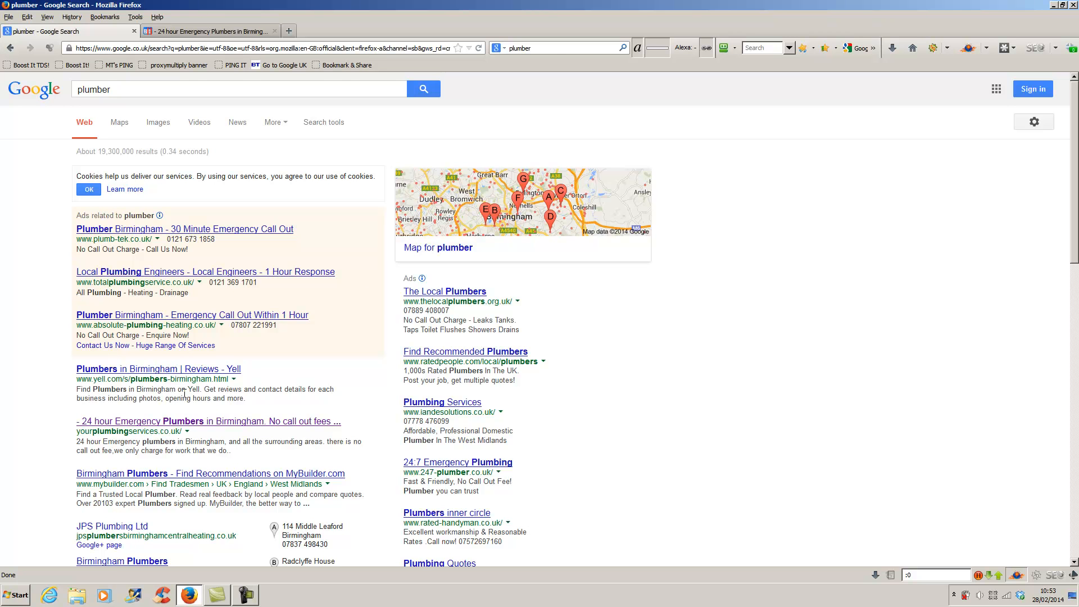
scroll(184, 395, down, 10)
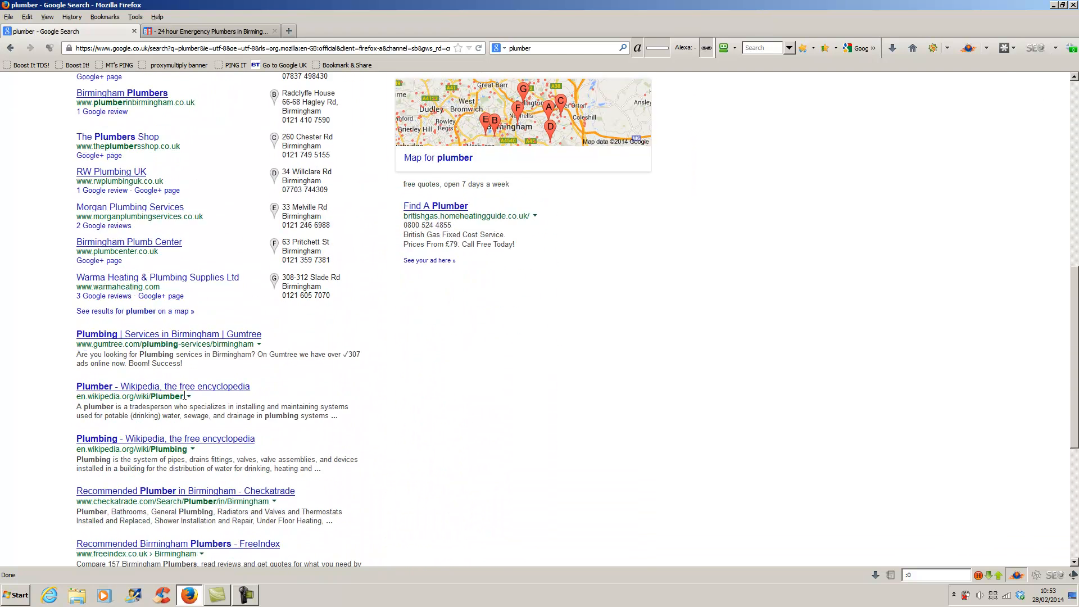
scroll(185, 395, down, 2)
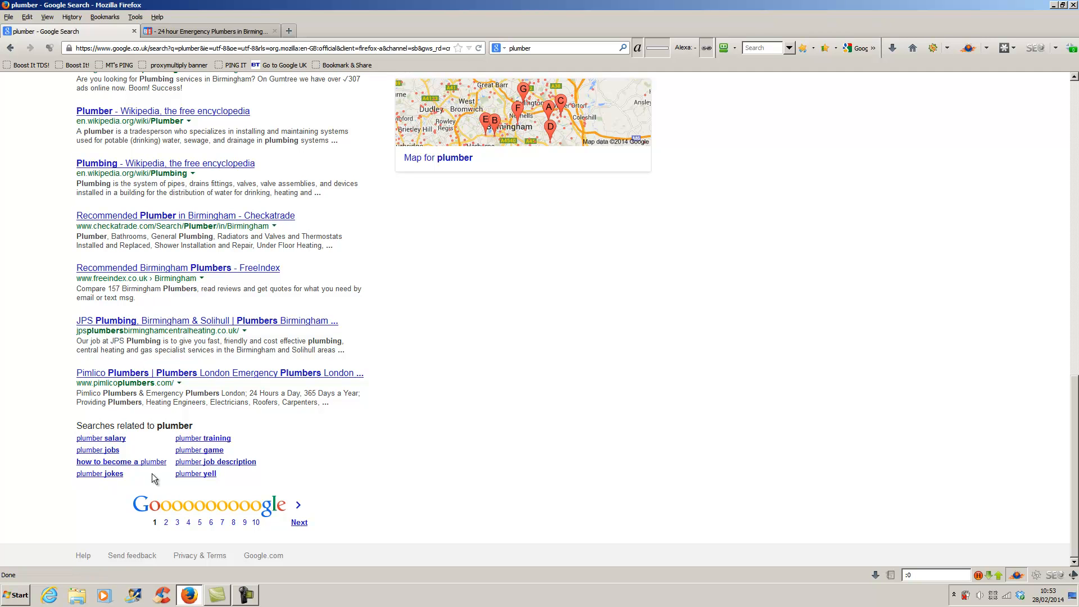
- Go to page 2 of the plumber results and scroll through it
click(166, 523)
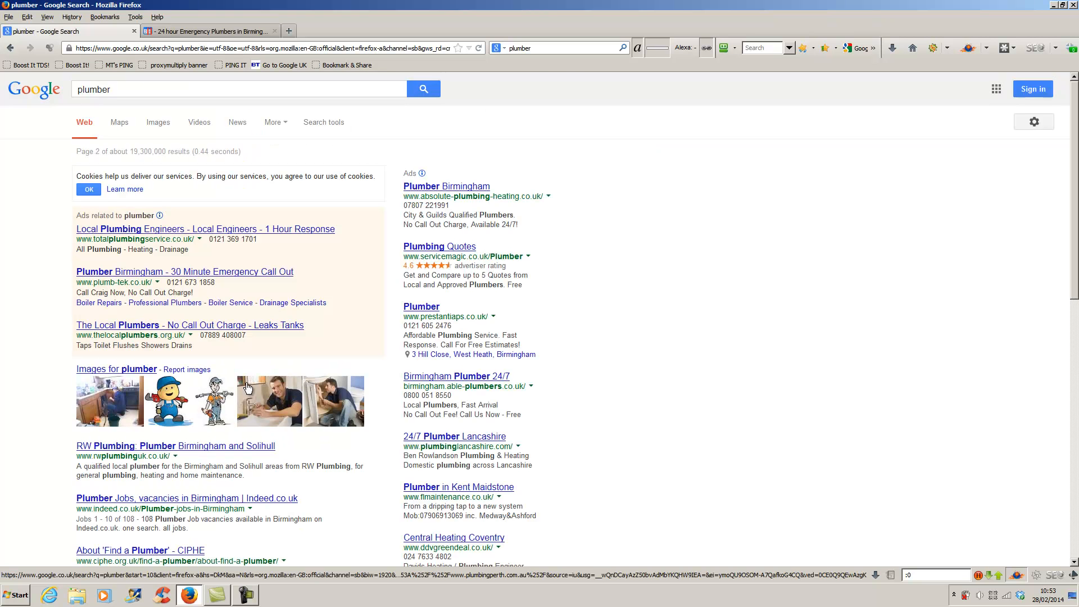
scroll(248, 387, down, 3)
scroll(248, 387, down, 5)
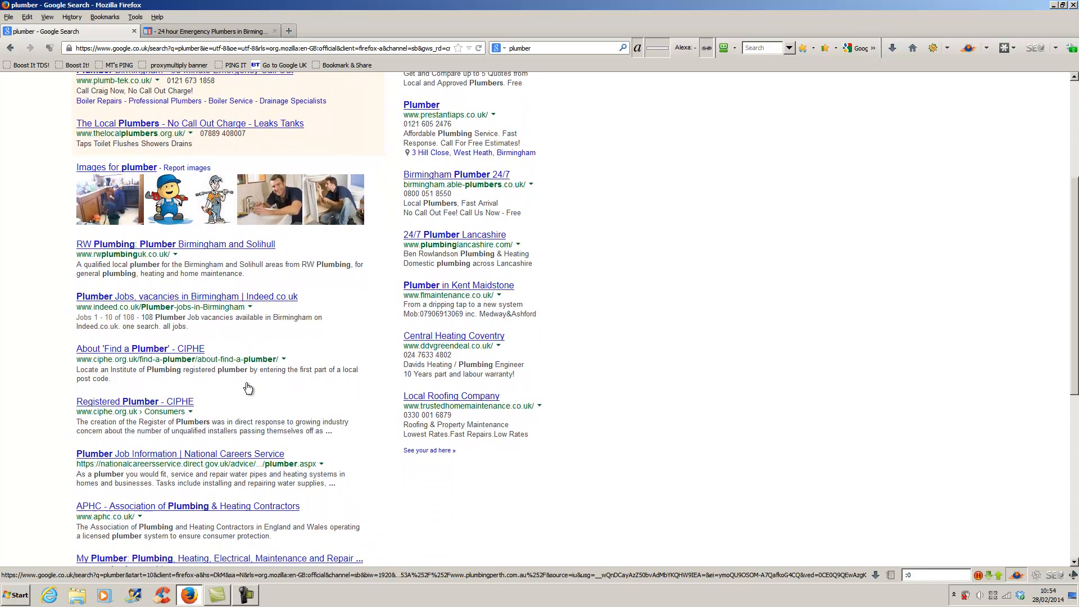
scroll(248, 386, down, 5)
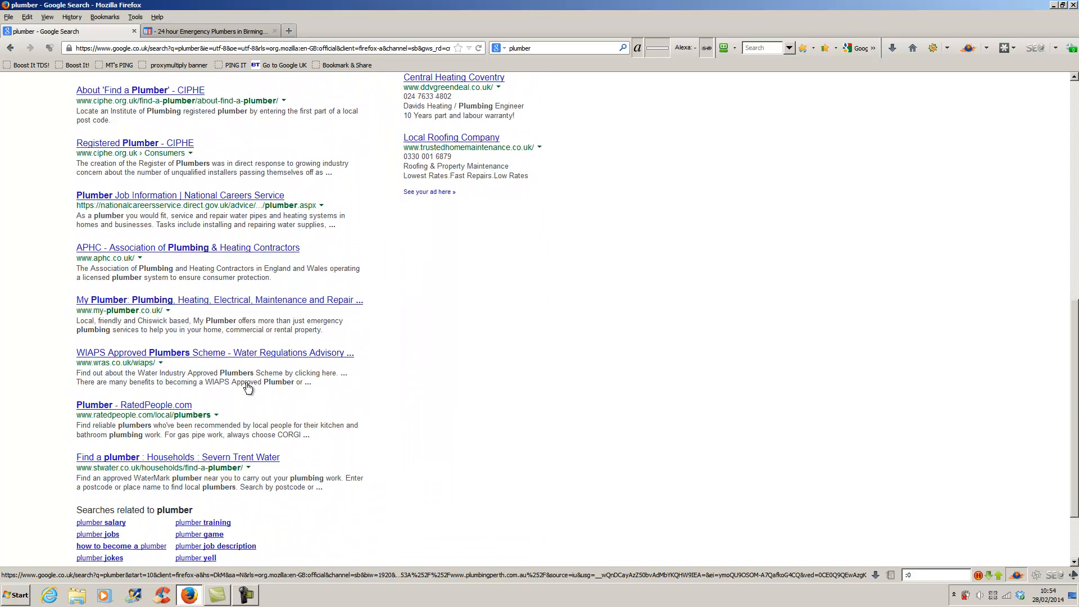
scroll(248, 387, down, 2)
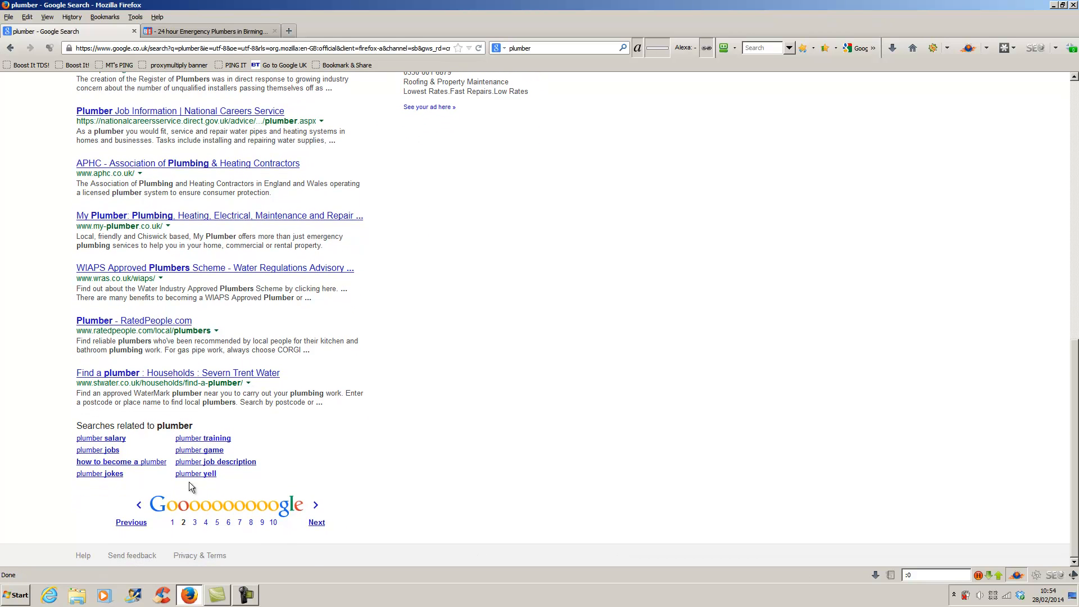
- Go to page 3 of the plumber results and scroll through it
click(195, 523)
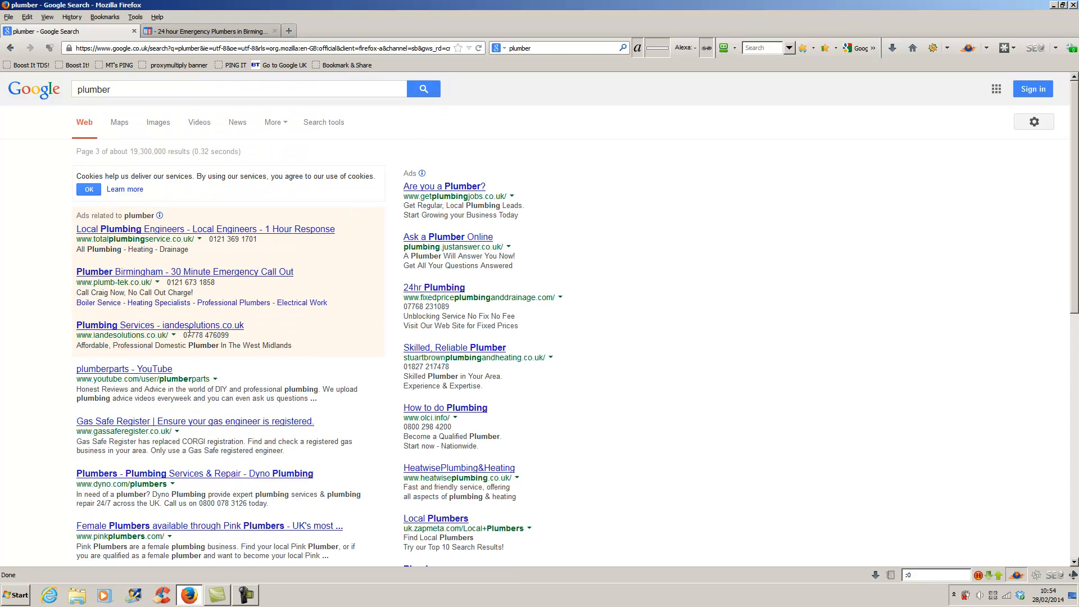
scroll(210, 366, down, 5)
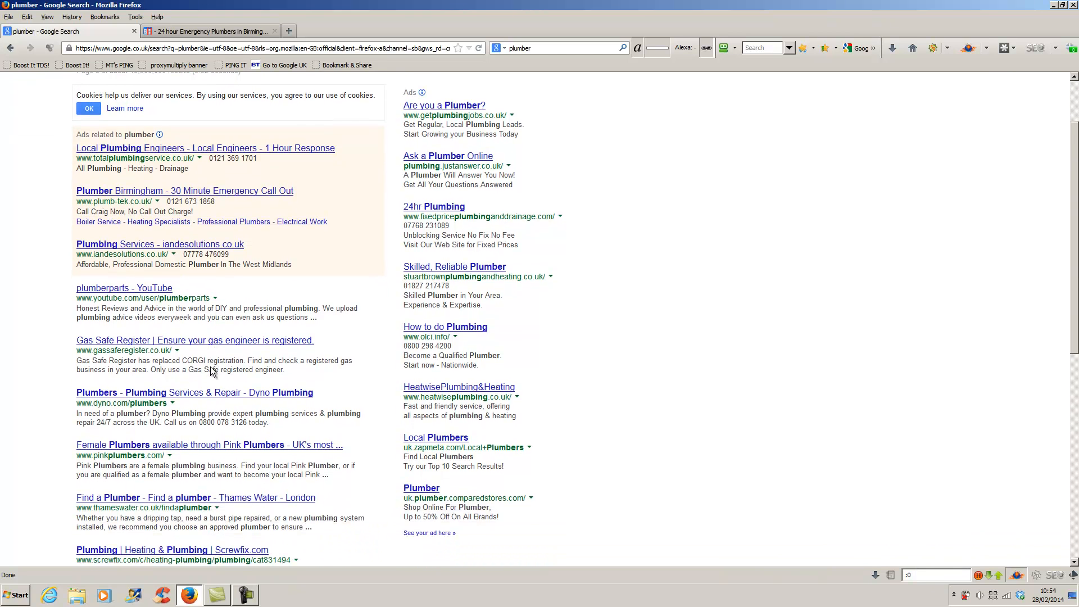
scroll(210, 366, down, 4)
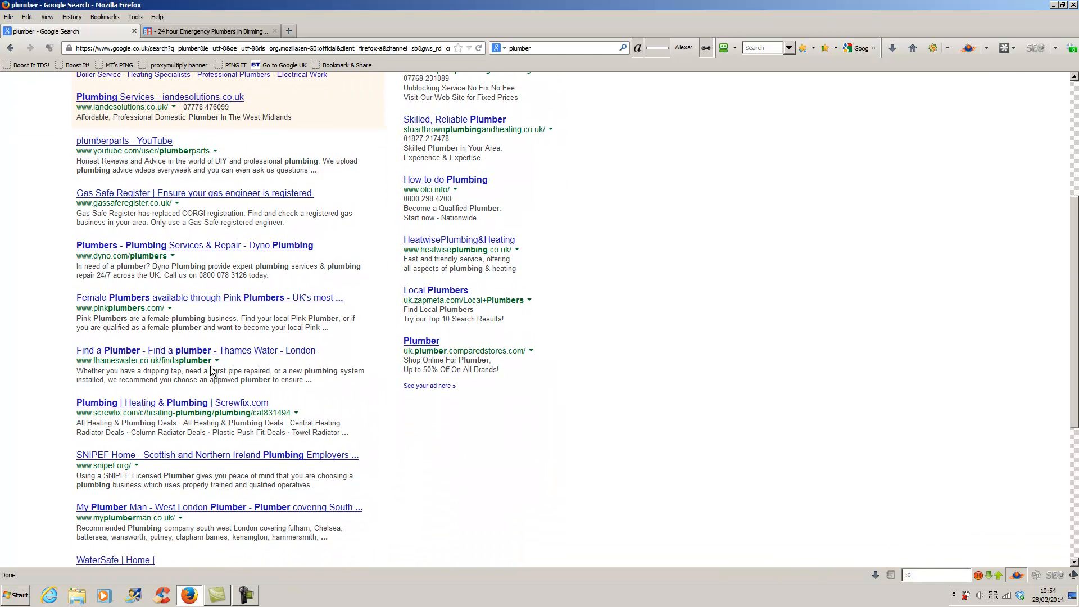
scroll(211, 371, down, 3)
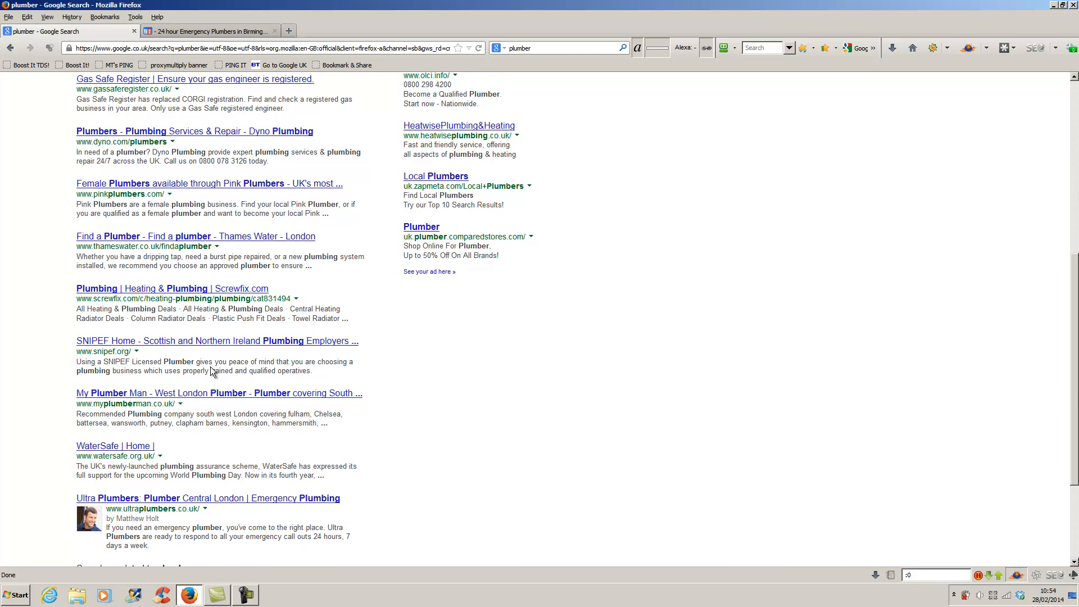
scroll(210, 367, down, 2)
scroll(210, 366, up, 9)
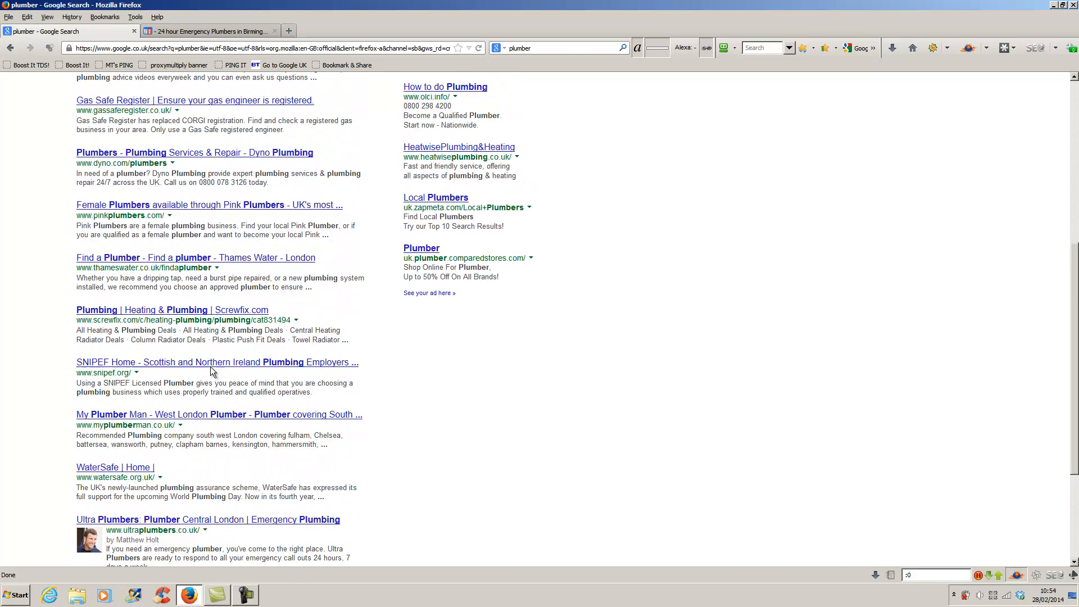
scroll(211, 371, up, 2)
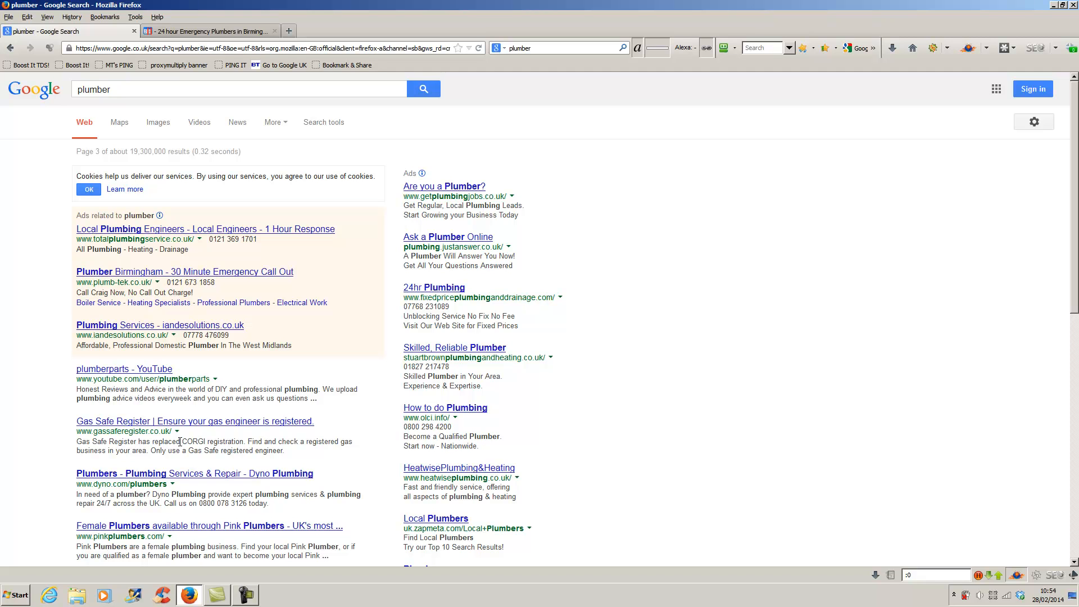
double_click(141, 90)
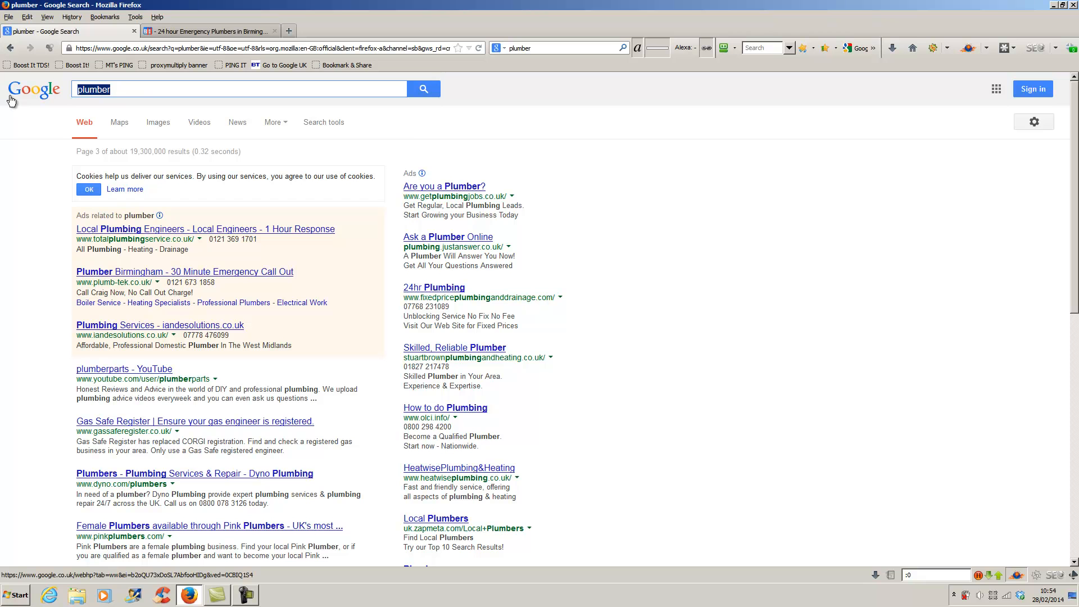
text(seo in birmingham)
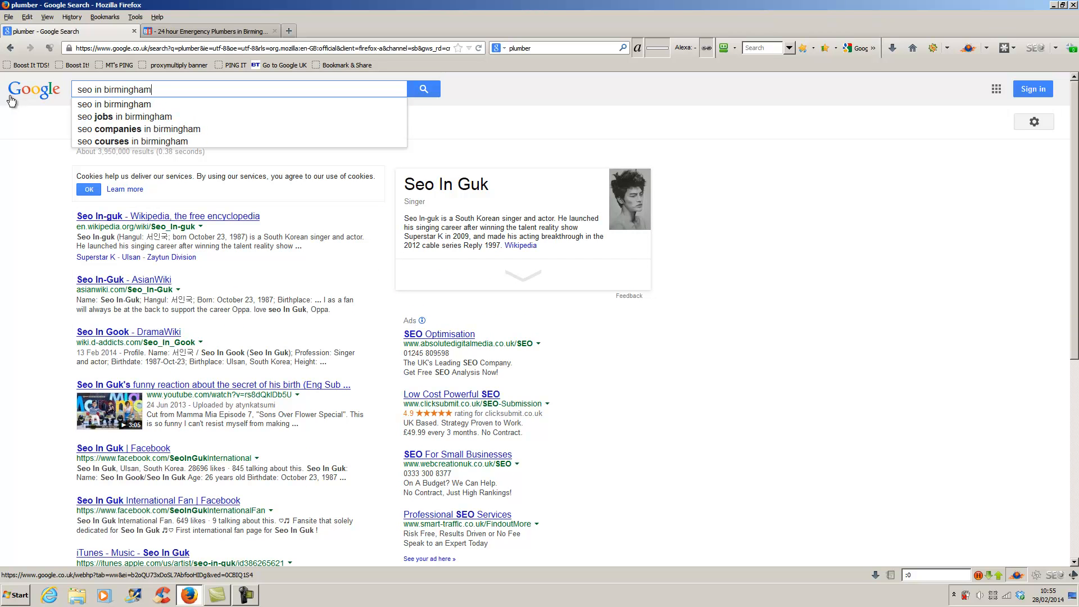
key(Return)
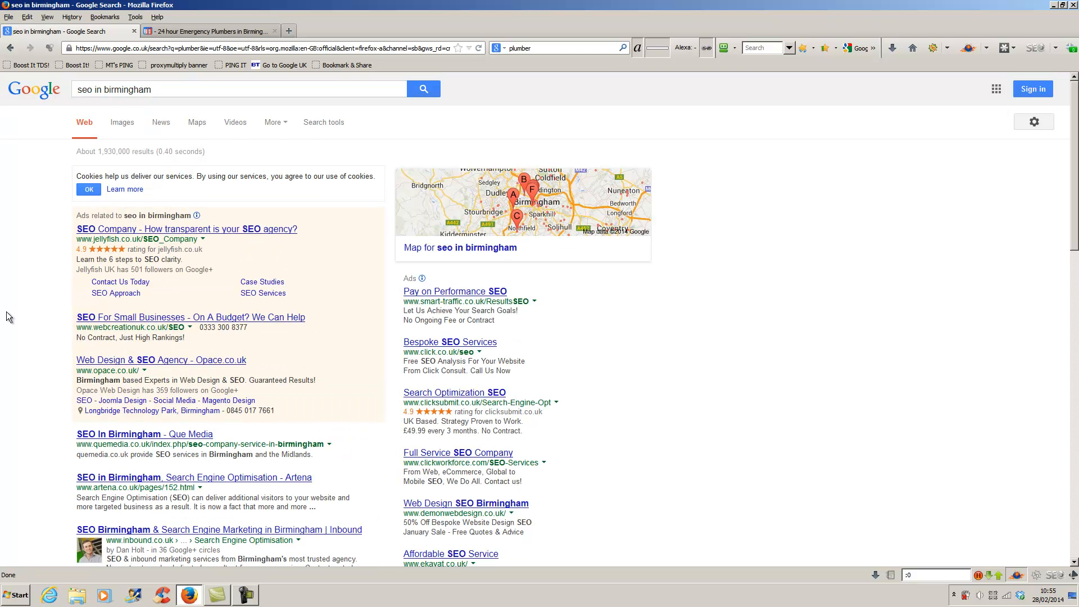
scroll(40, 353, down, 6)
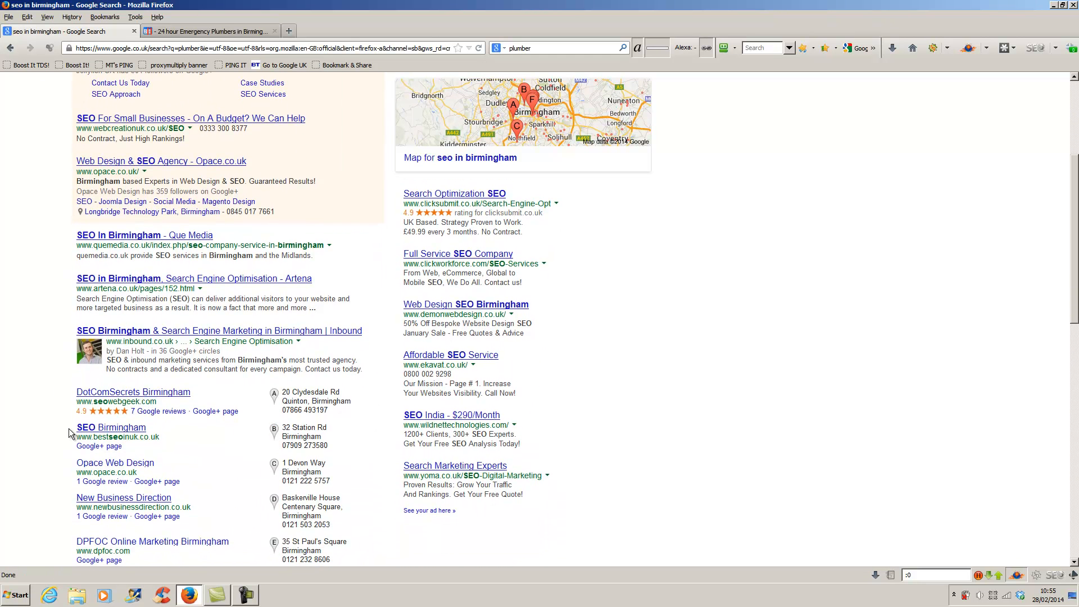
scroll(49, 427, down, 2)
scroll(49, 429, down, 9)
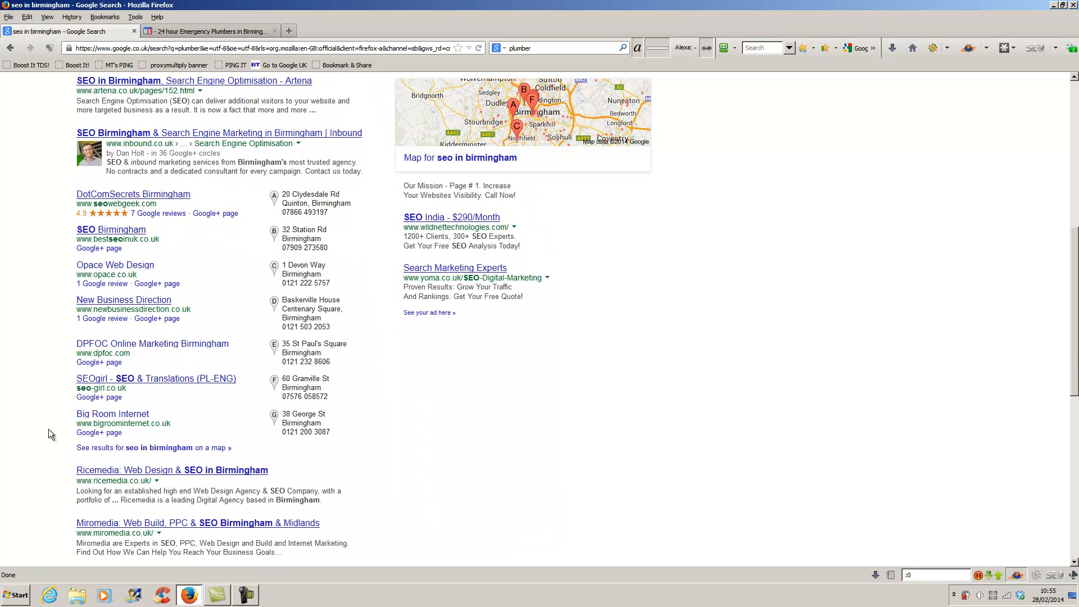
scroll(48, 430, down, 6)
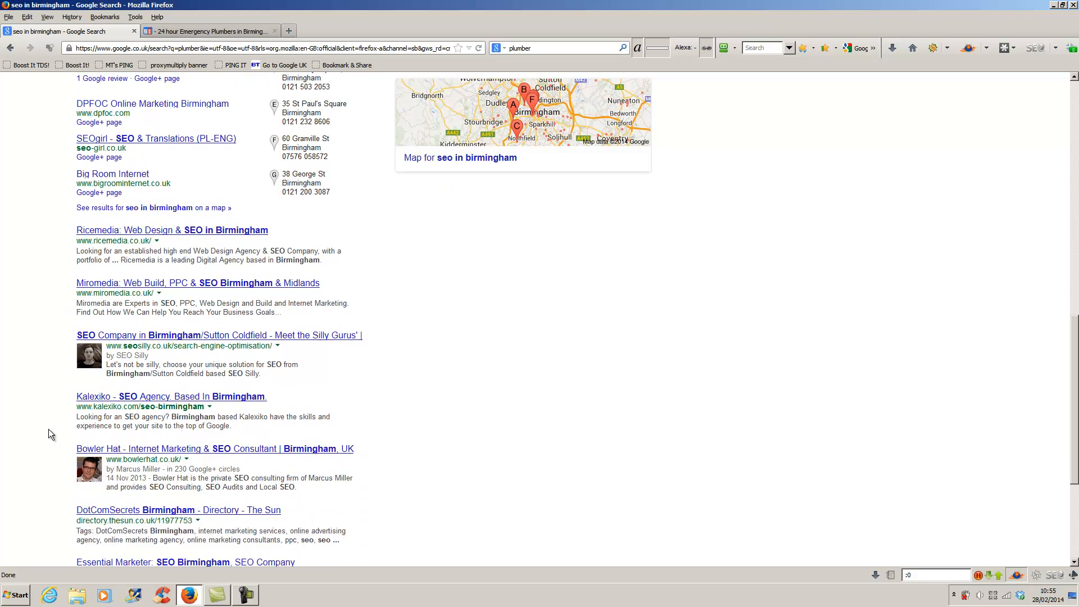
scroll(49, 429, down, 3)
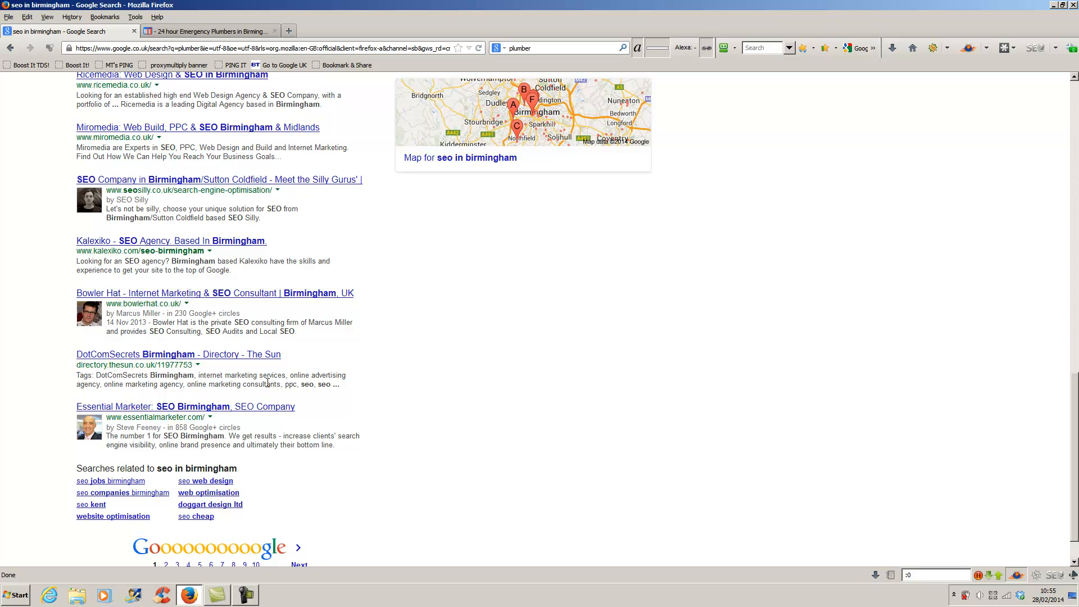
scroll(268, 383, up, 15)
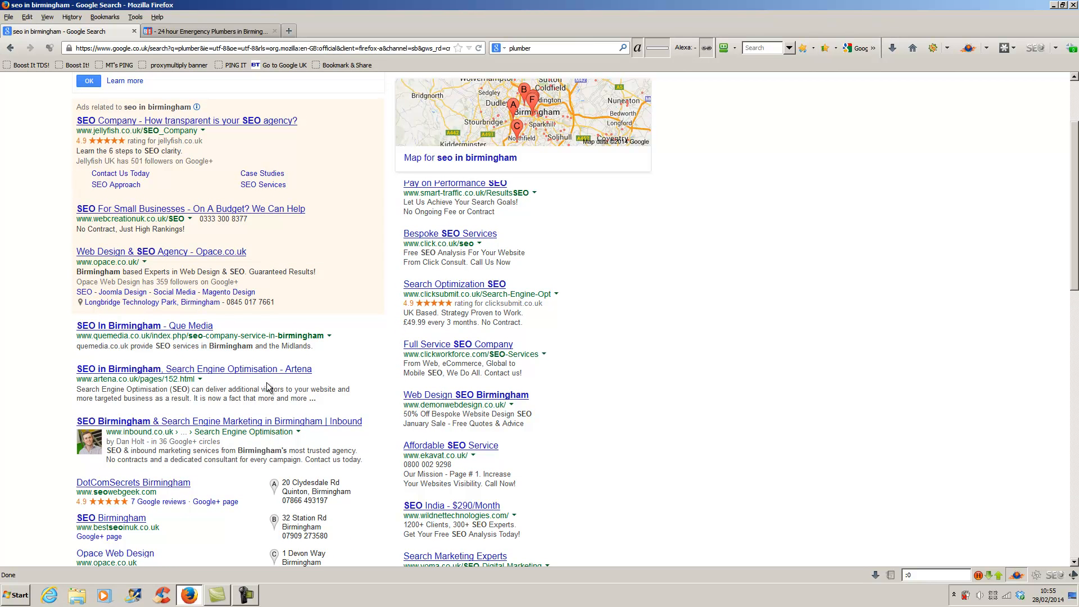
scroll(267, 382, up, 4)
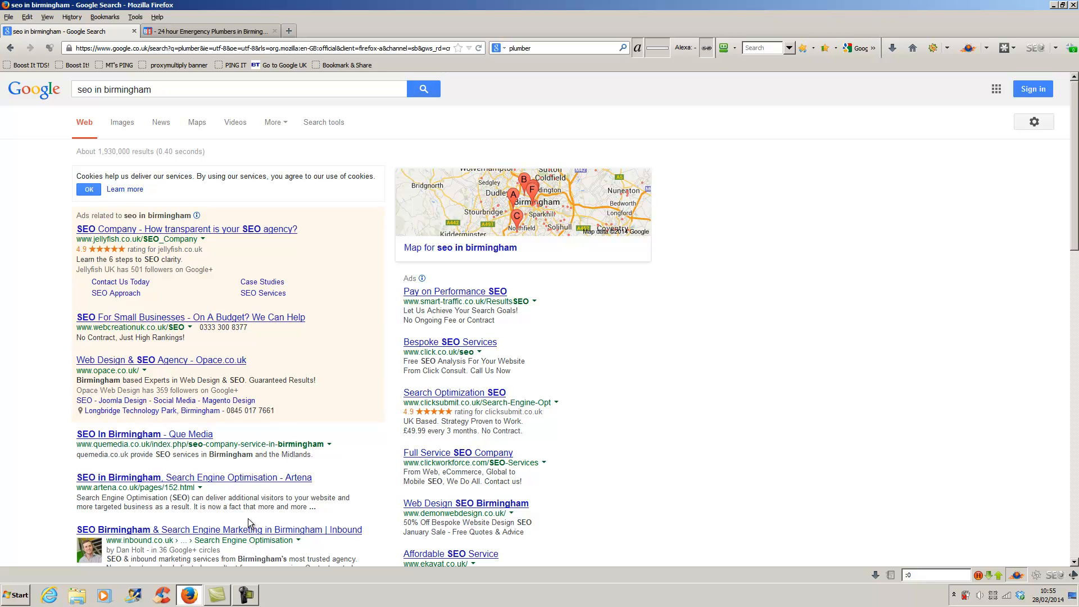
scroll(248, 518, down, 5)
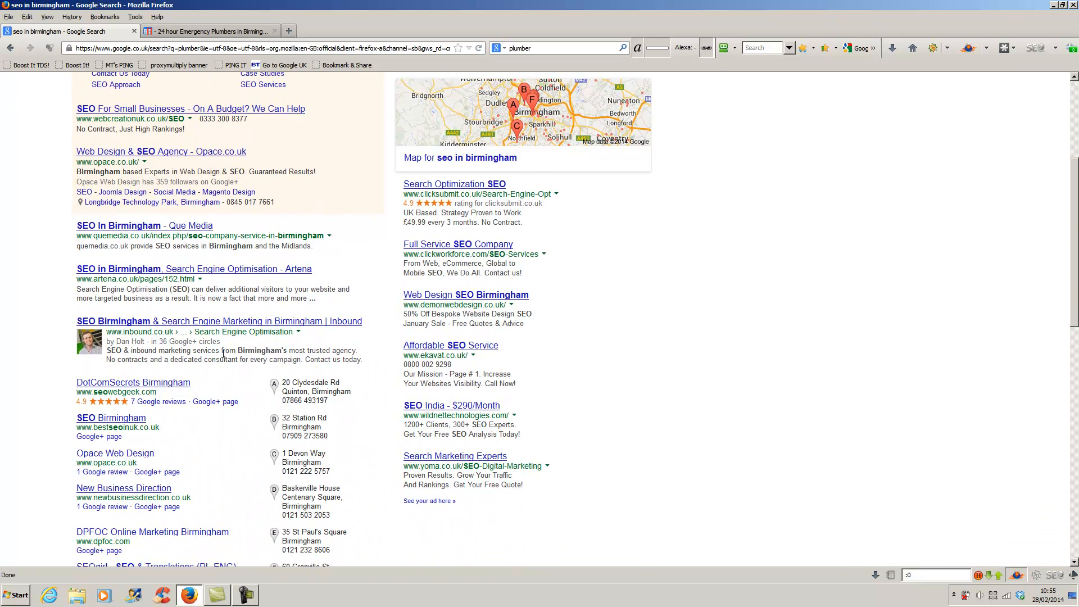
scroll(222, 380, down, 5)
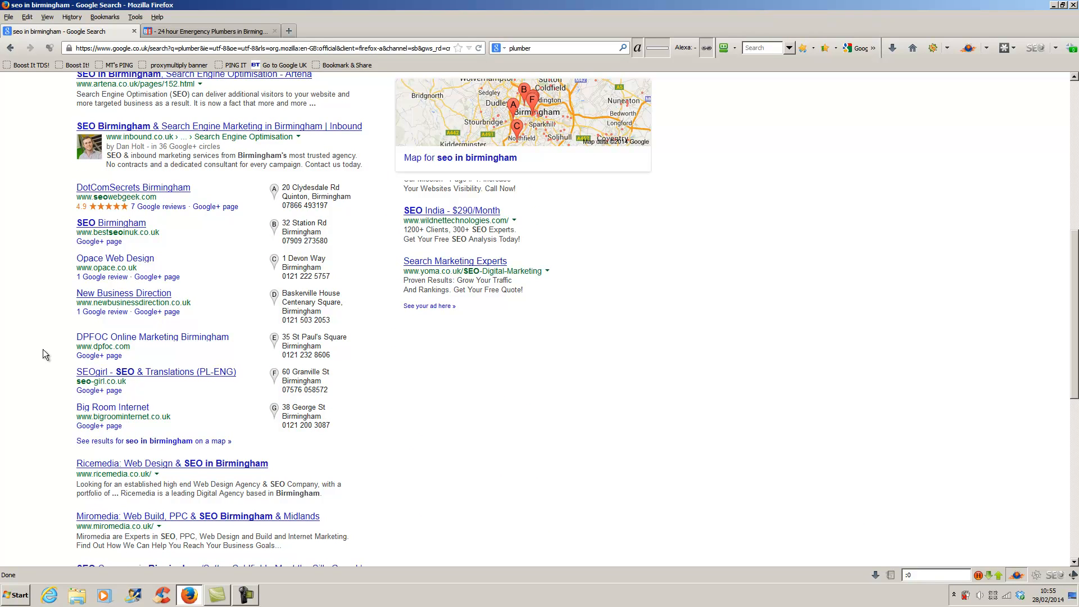
scroll(42, 349, down, 5)
scroll(43, 349, down, 3)
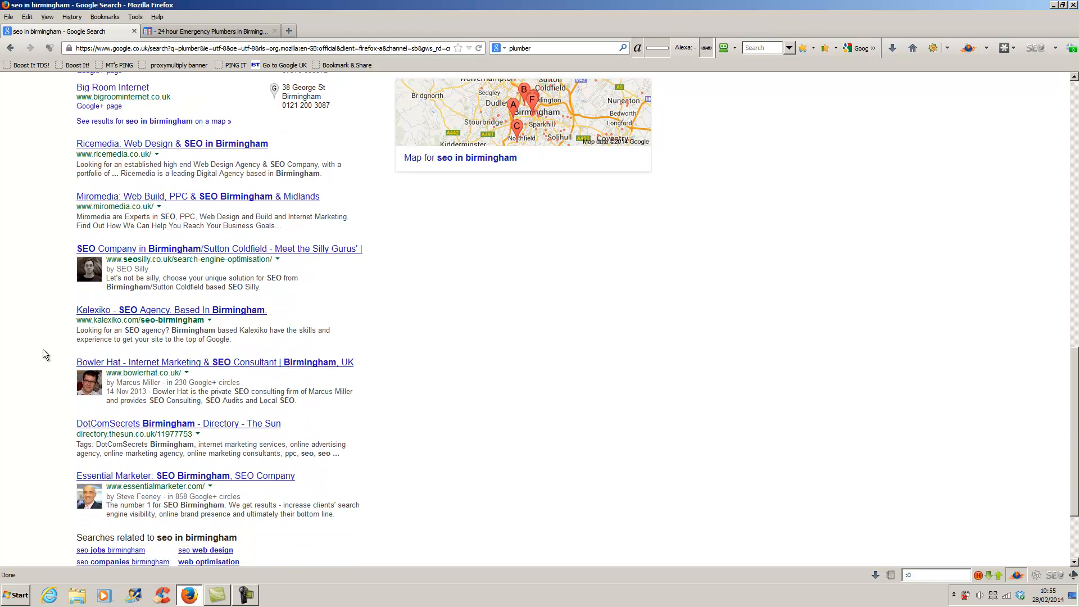
scroll(43, 349, down, 1)
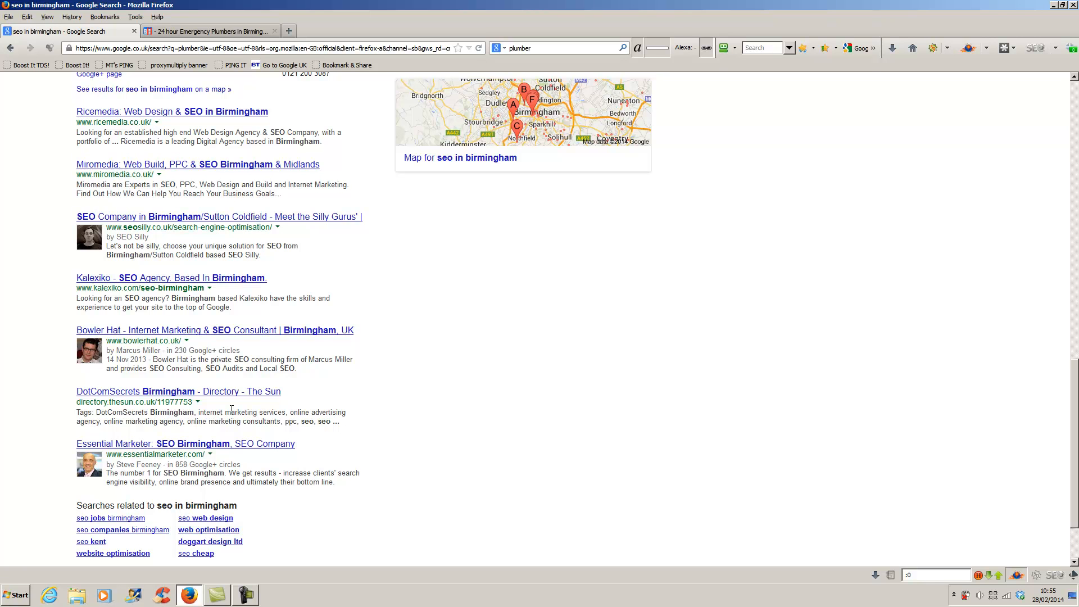
scroll(232, 409, down, 3)
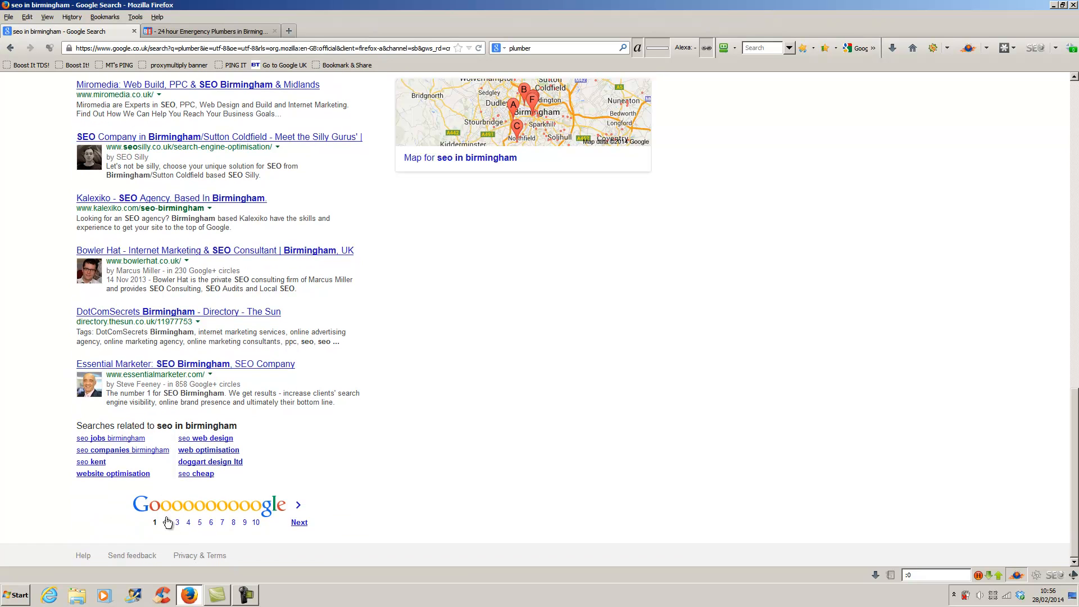
- Browse page 2 of the 'seo in birmingham' results, then close the Firefox window
click(167, 523)
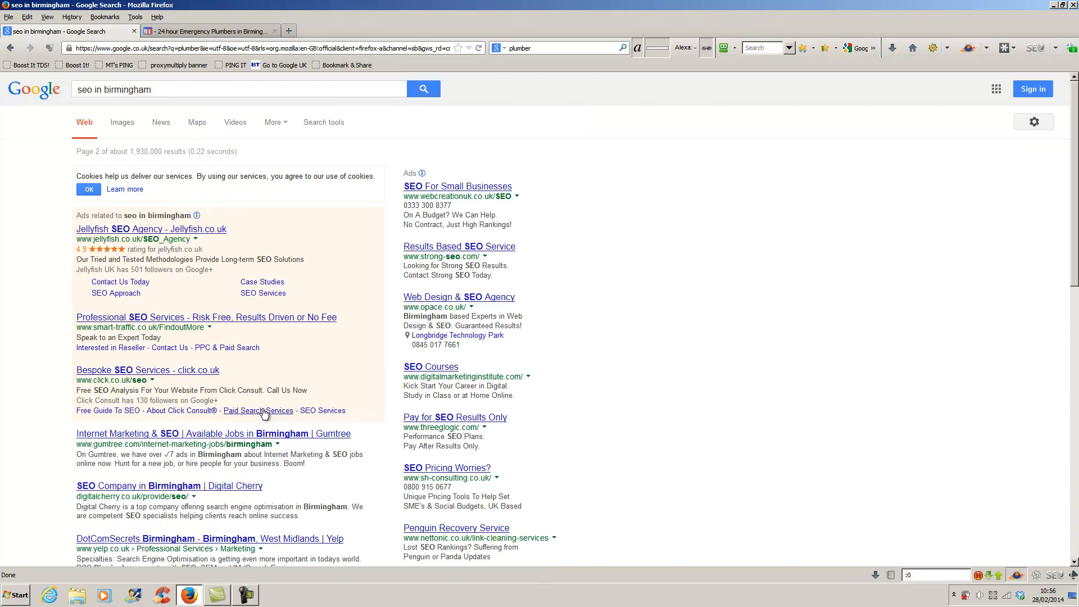
scroll(264, 414, down, 4)
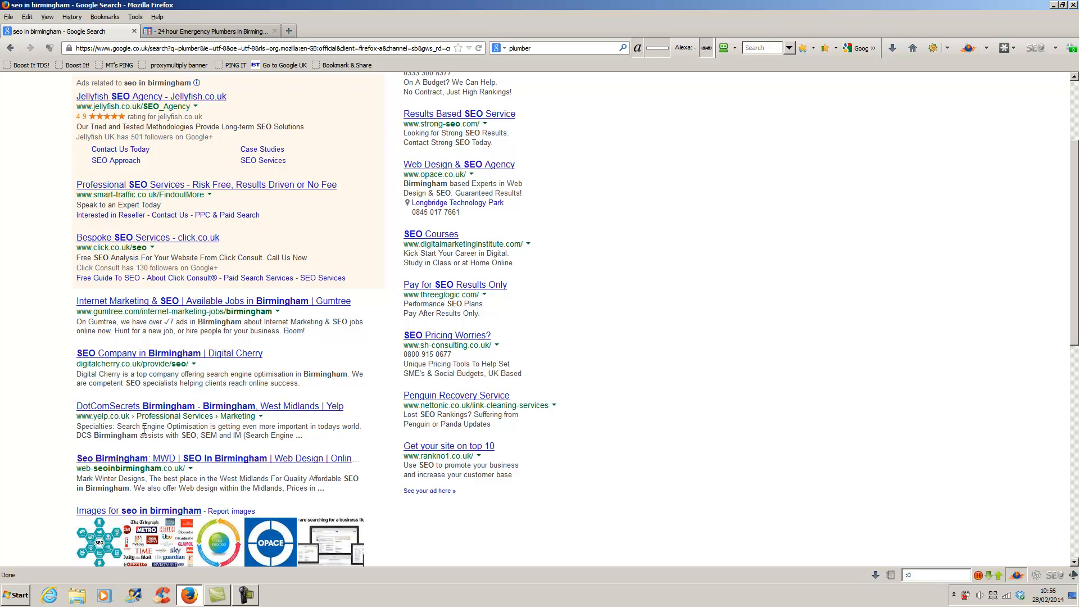
scroll(149, 419, down, 2)
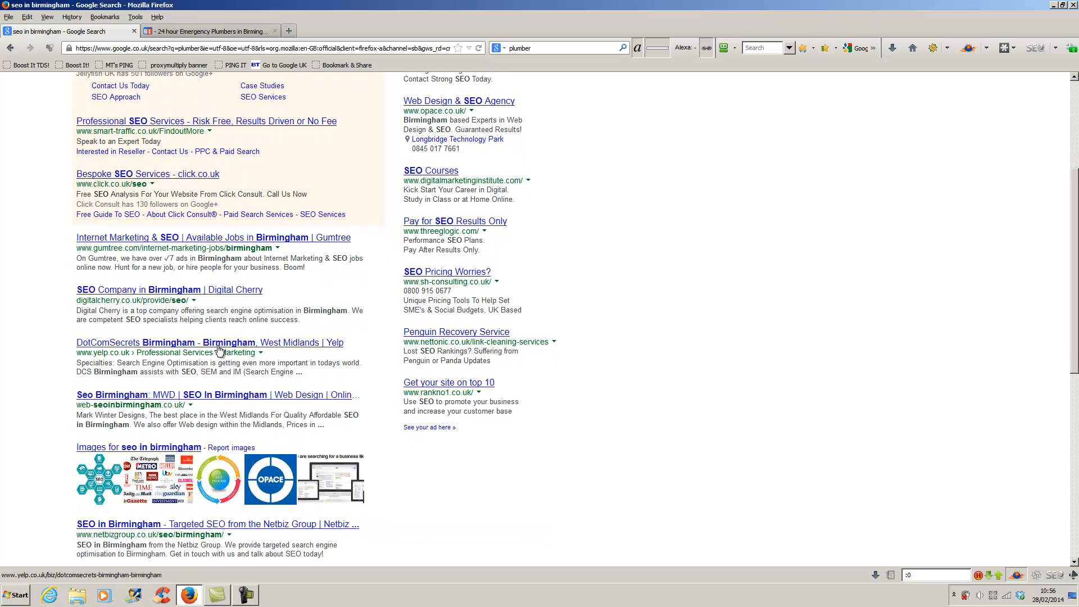
scroll(220, 350, down, 5)
scroll(219, 350, down, 5)
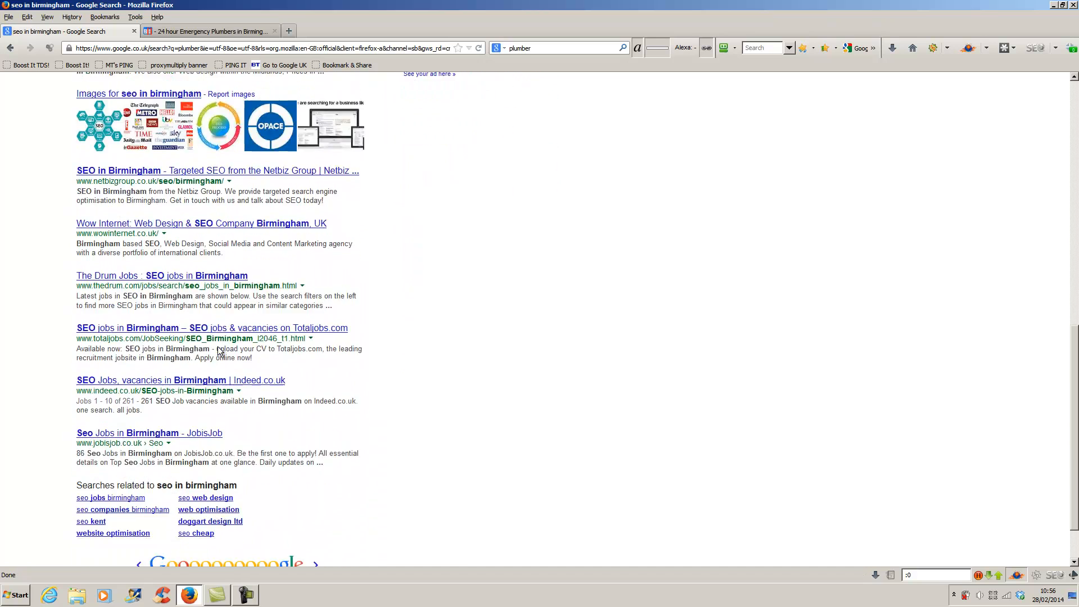
scroll(220, 350, down, 3)
scroll(219, 350, up, 19)
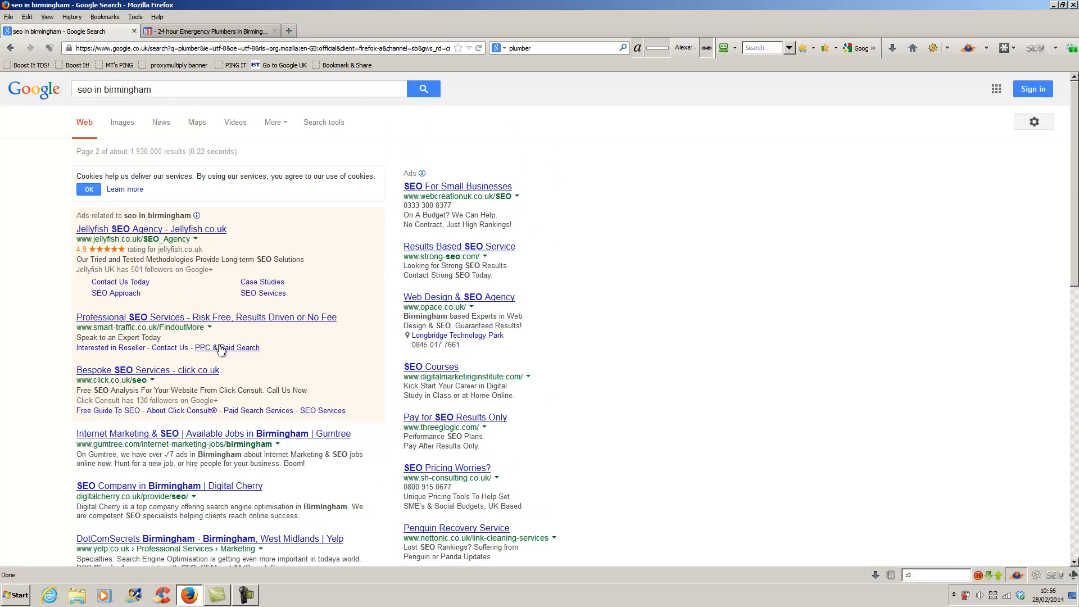
click(1074, 6)
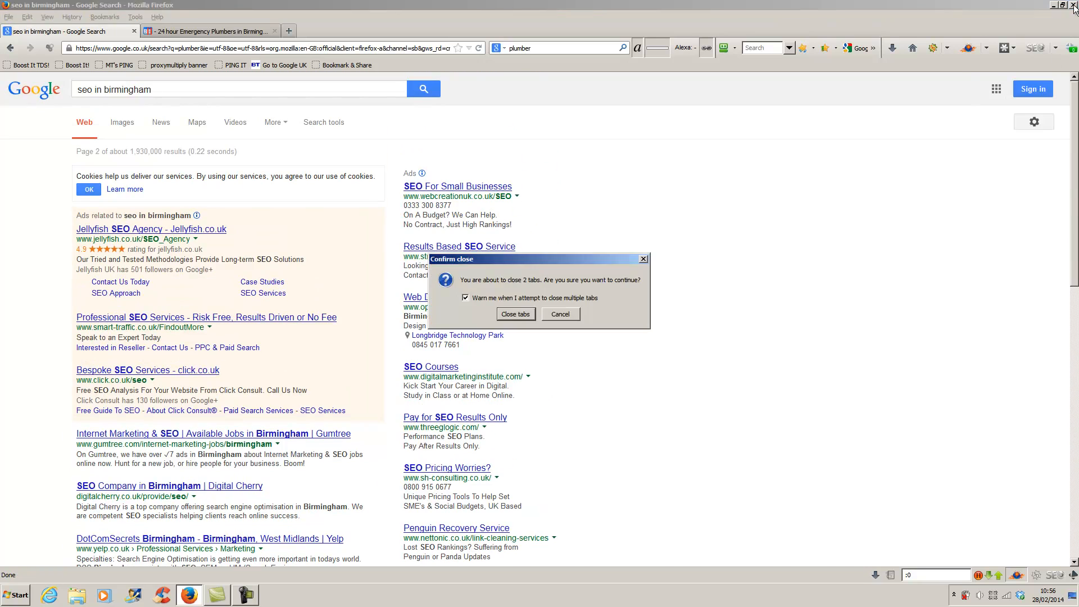
- Confirm closing both Firefox tabs and launch Remote Desktop Connection from the Start menu
click(515, 313)
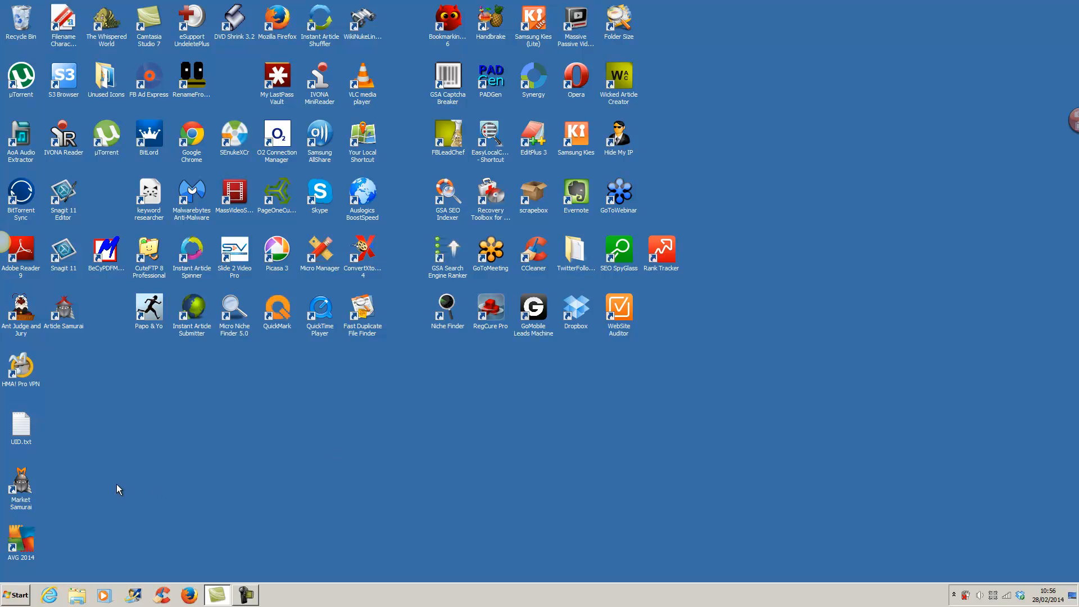
click(15, 596)
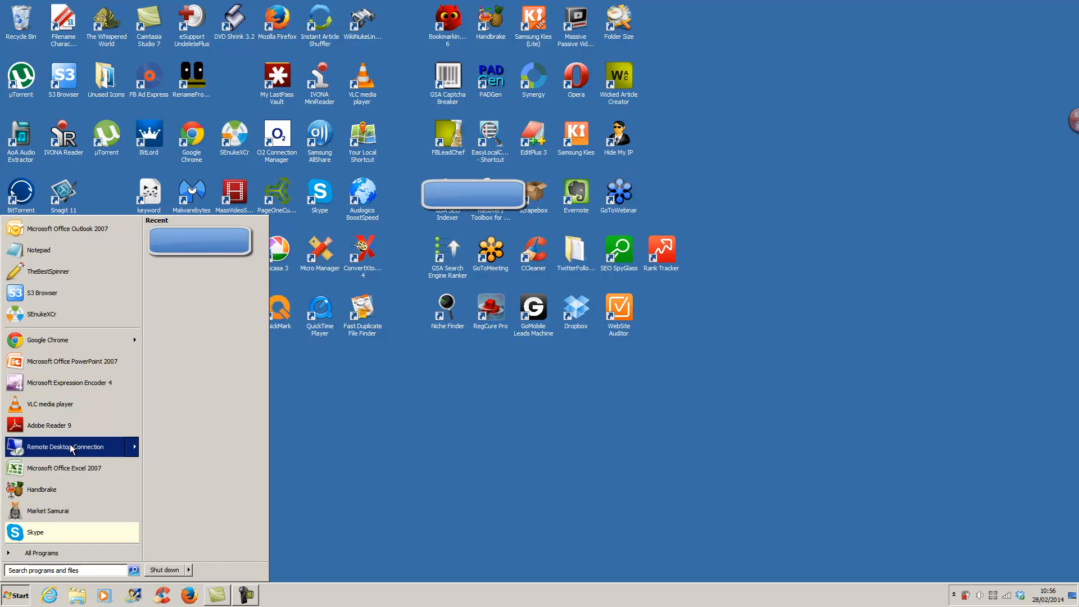
click(72, 448)
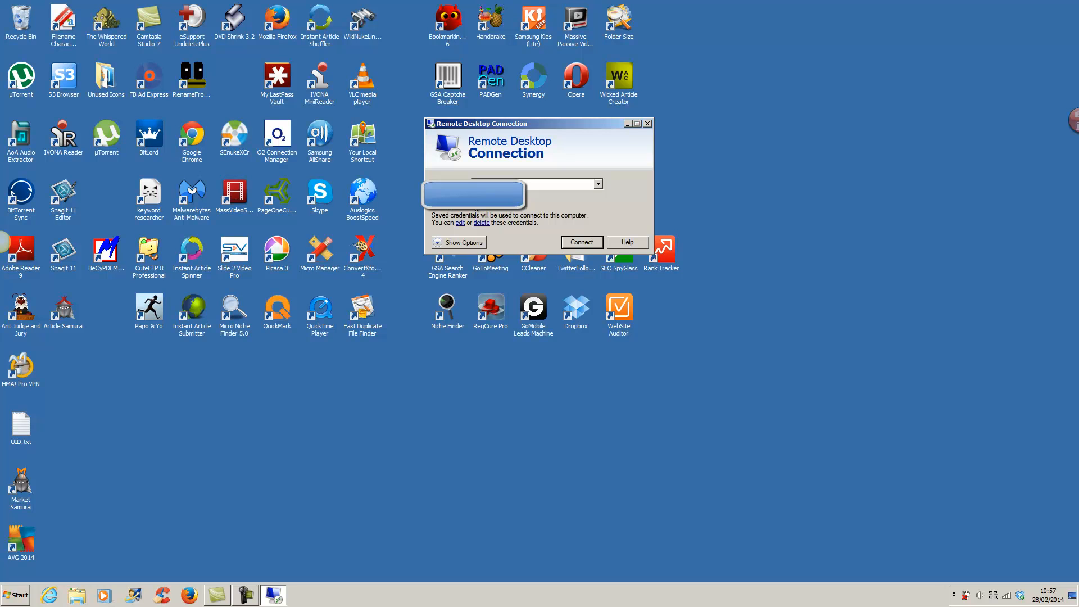
- Connect to the remote computer, accepting its certificate warning
click(571, 244)
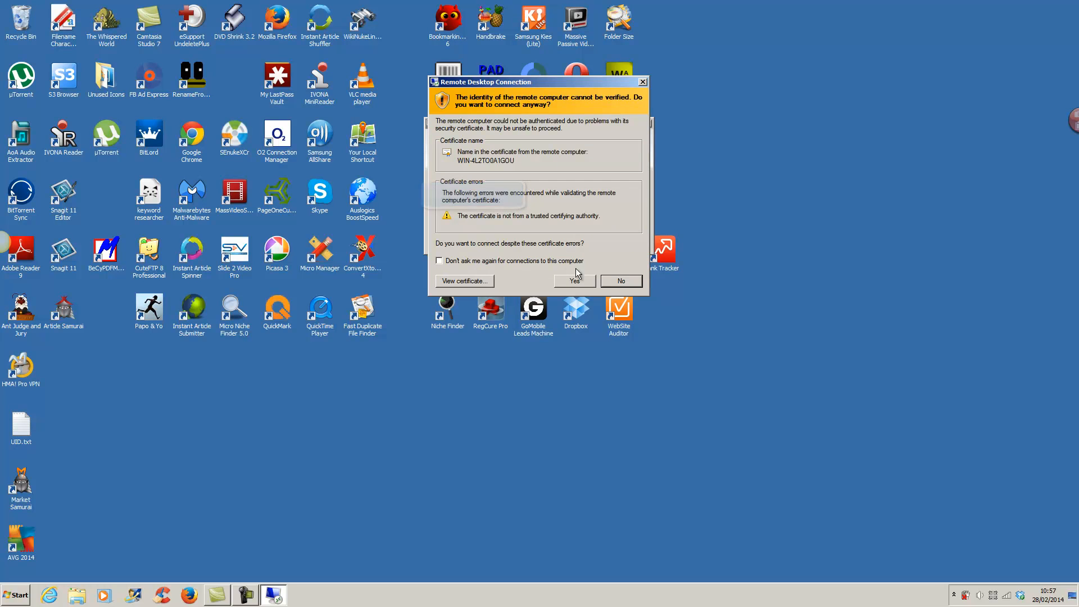
click(574, 281)
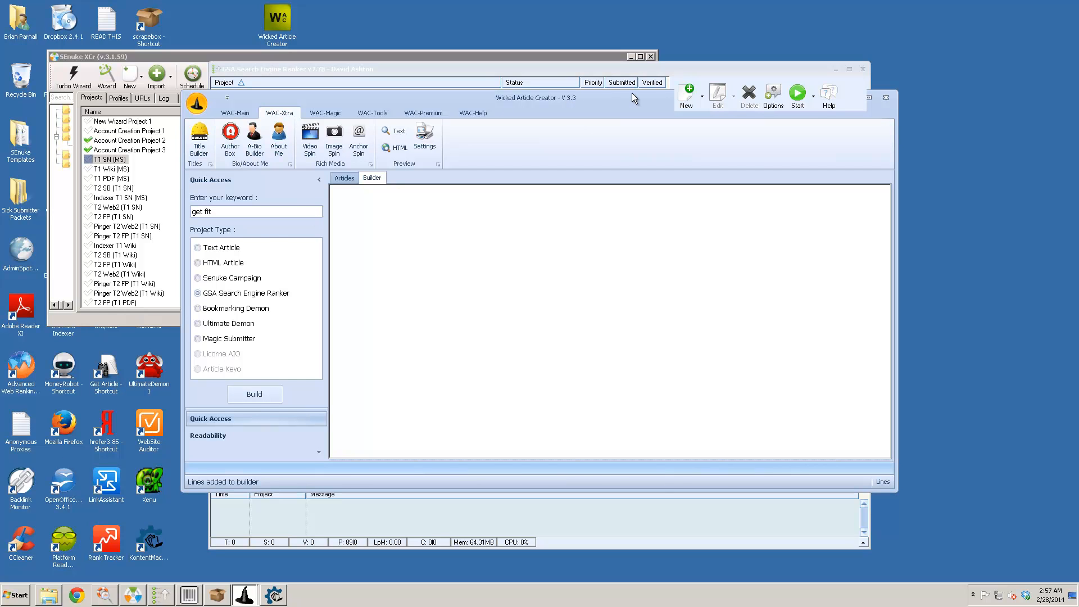
- Minimize GSA SER, dismiss the minValue error, and minimize Wicked Article Creator
click(836, 70)
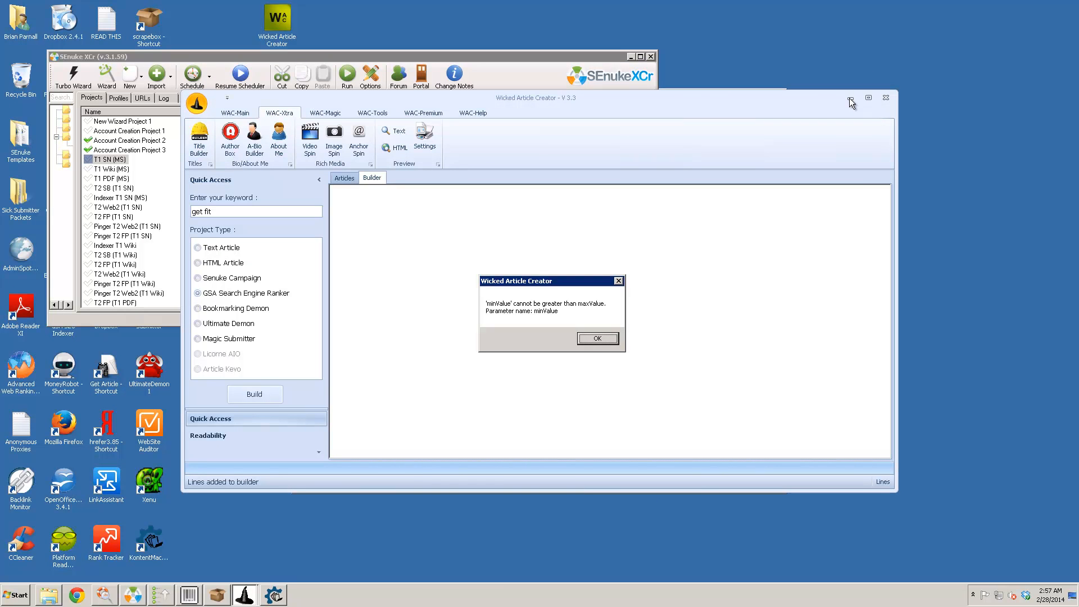
click(613, 339)
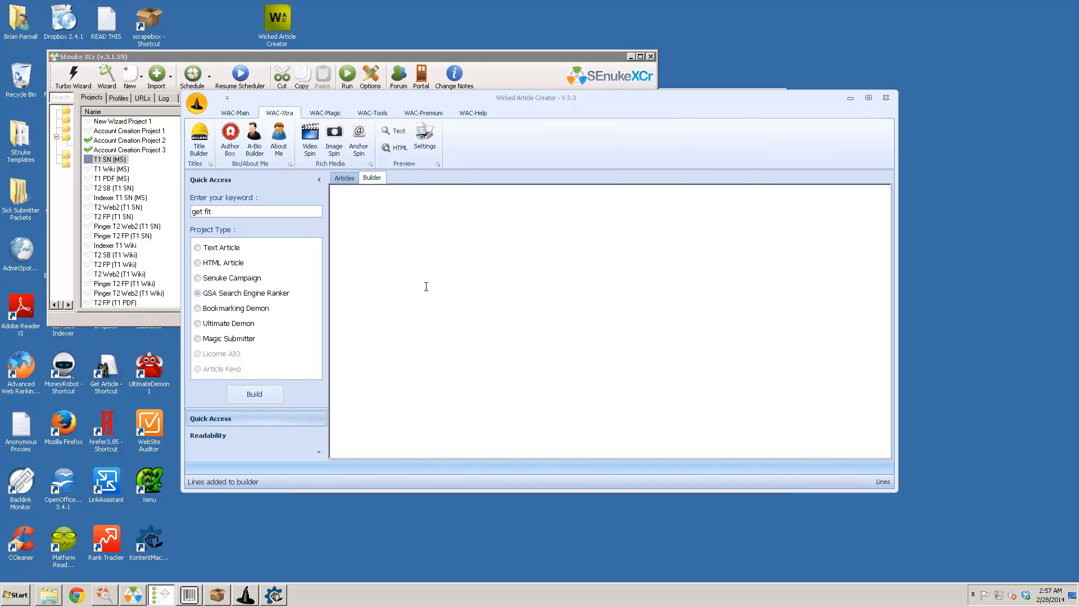
click(850, 98)
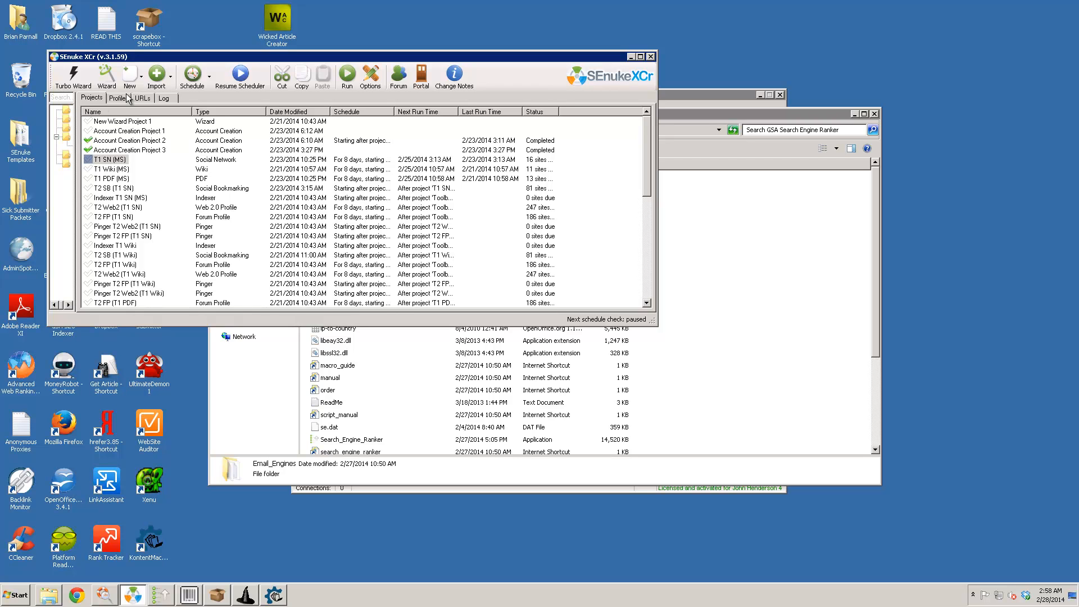
click(75, 84)
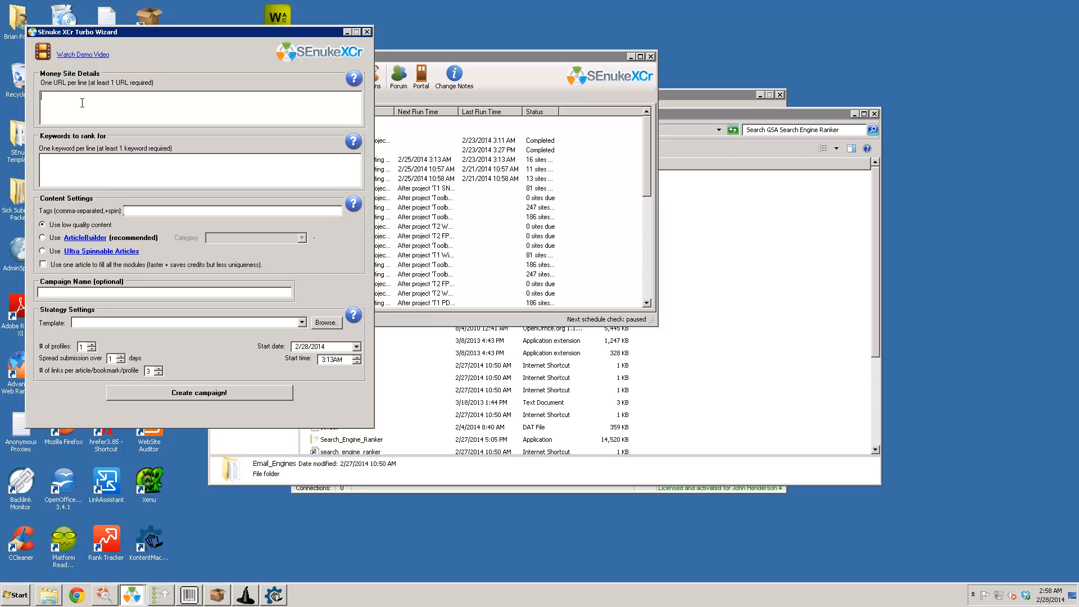
text(http)
key(BackSpace)
key(BackSpace)
key(BackSpace)
key(BackSpace)
text(http)
text(://)
text(made)
text(updomain)
text(.com)
text(made)
text( keyword)
text(3)
key(Return)
text(4)
key(ctrl+Home)
text(made keyword)
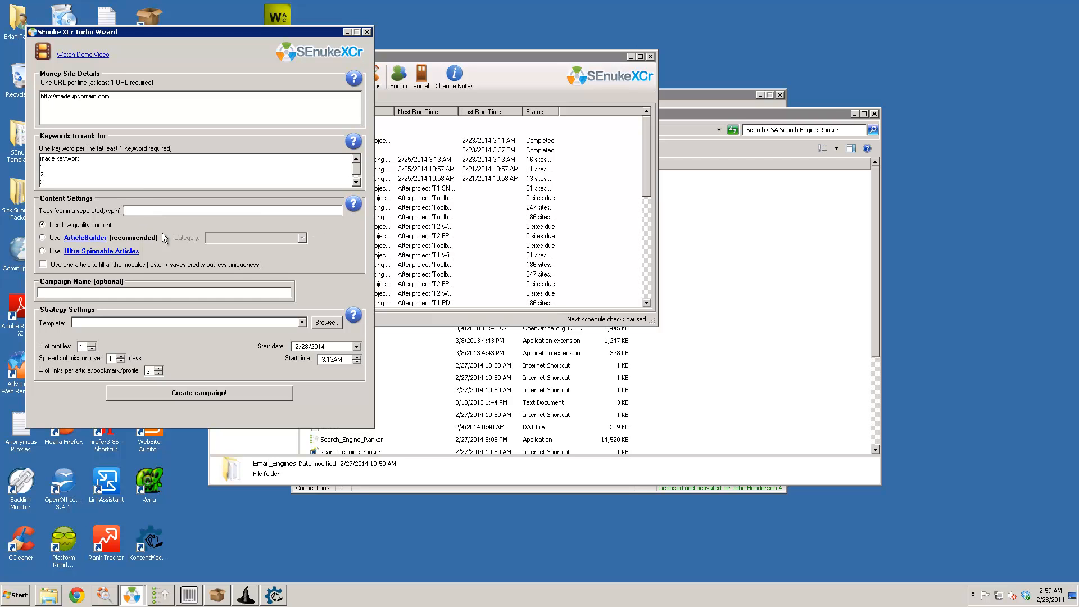
- Enter tags 'main keyword, home improvements, news' and select Use ArticleBuilder for content
click(183, 211)
text(main keyword,)
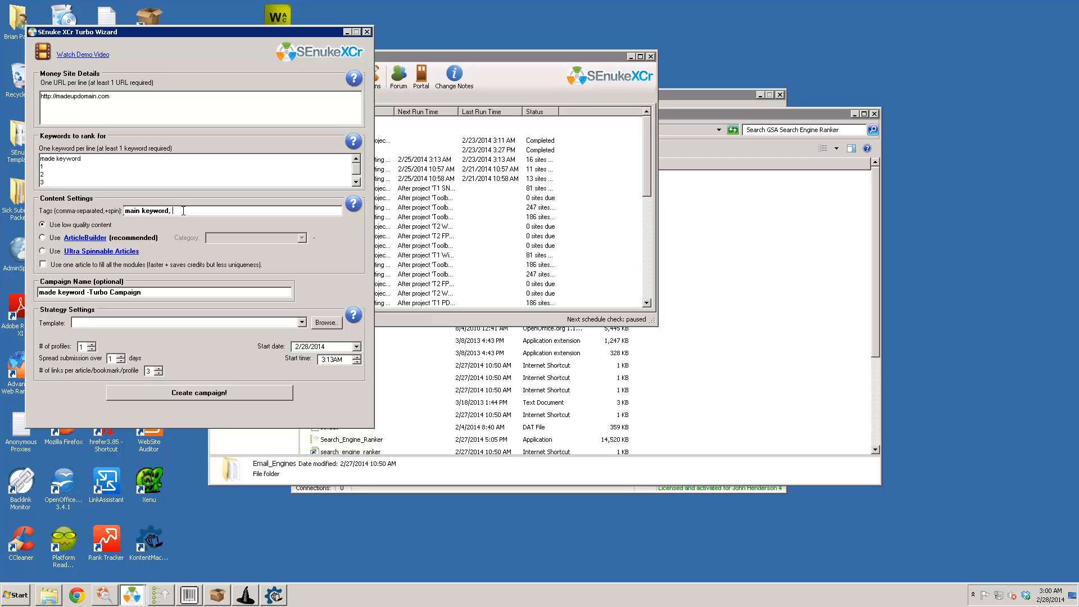
text(ome improvements, news)
click(43, 237)
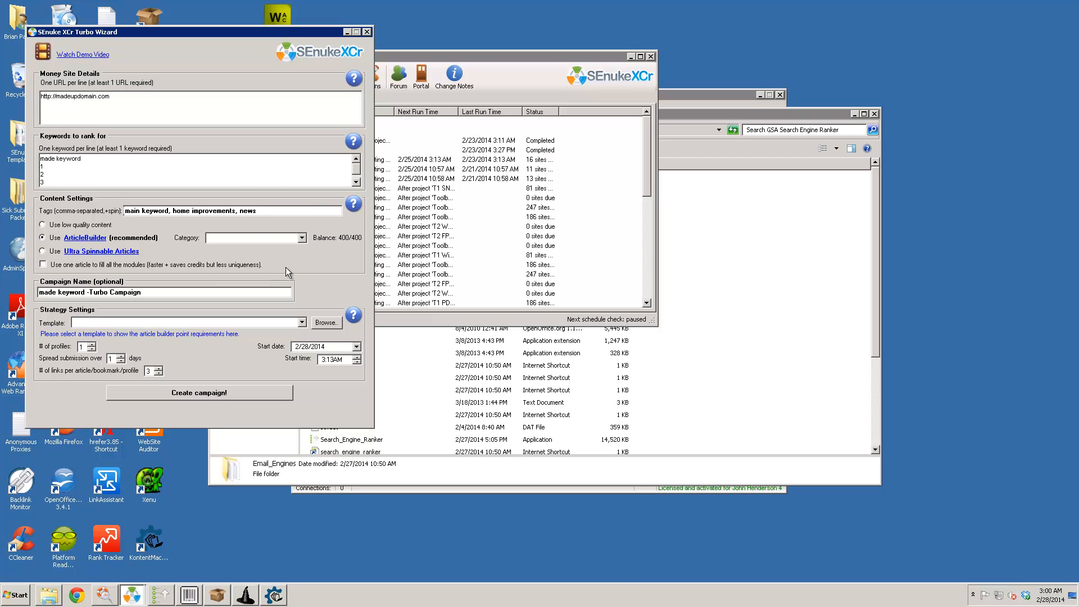
- Set the ArticleBuilder category to home improvement and show the ZontSEO template list
click(301, 238)
drag(305, 266, 298, 322)
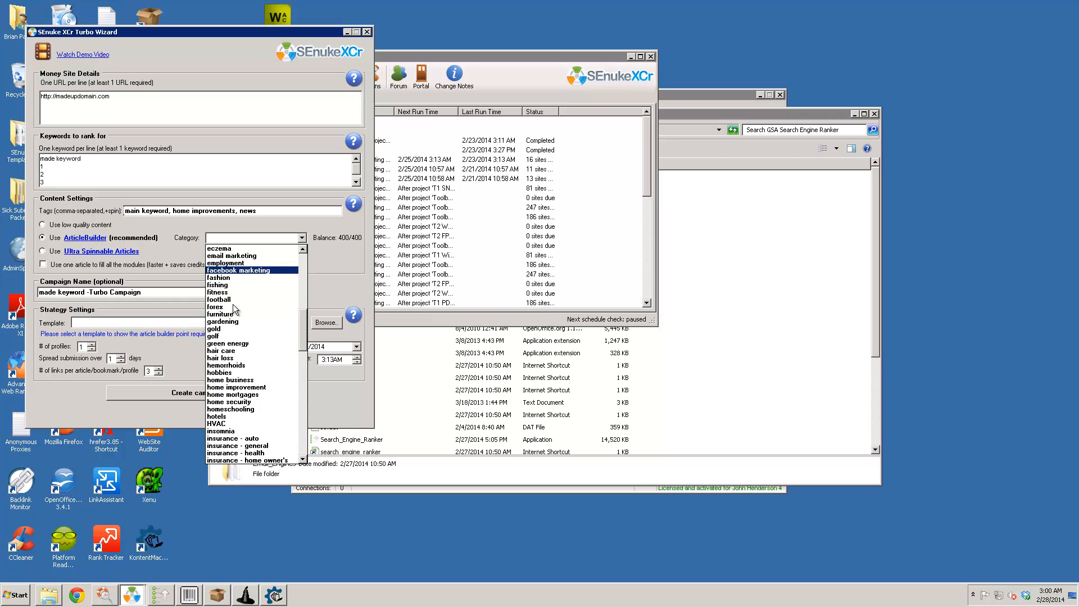
click(239, 388)
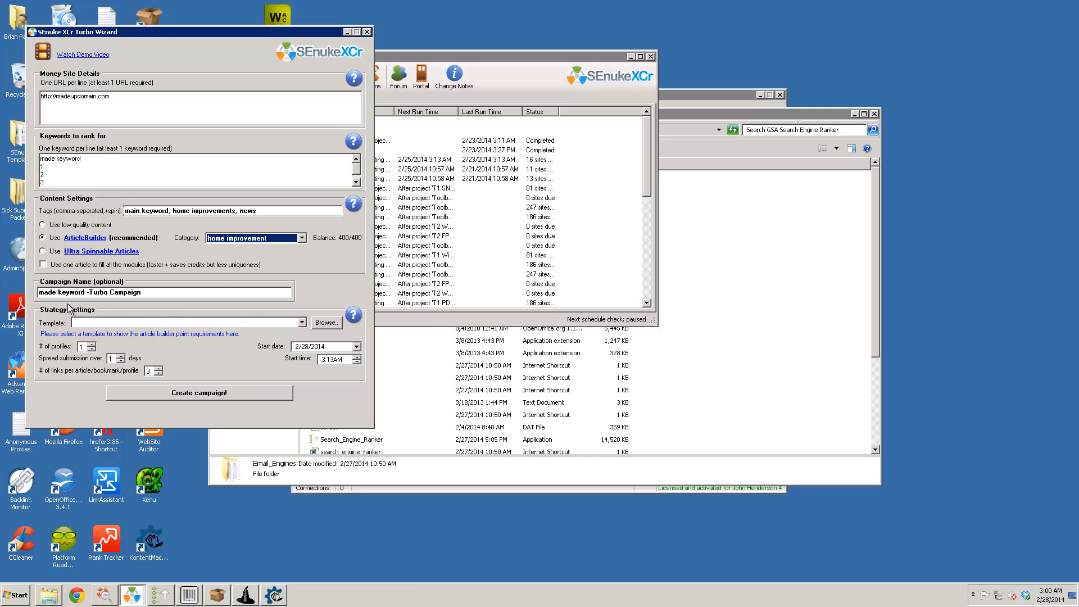
click(303, 324)
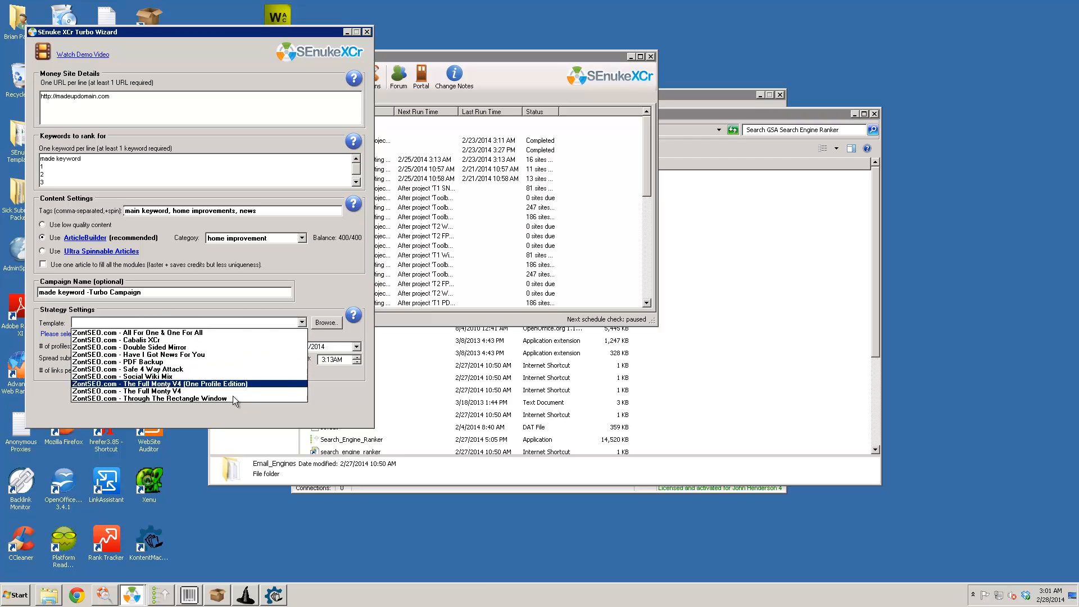
- Browse home, Dropbox, Documents and the C: drive for a template file, then cancel without loading one
click(308, 289)
click(326, 323)
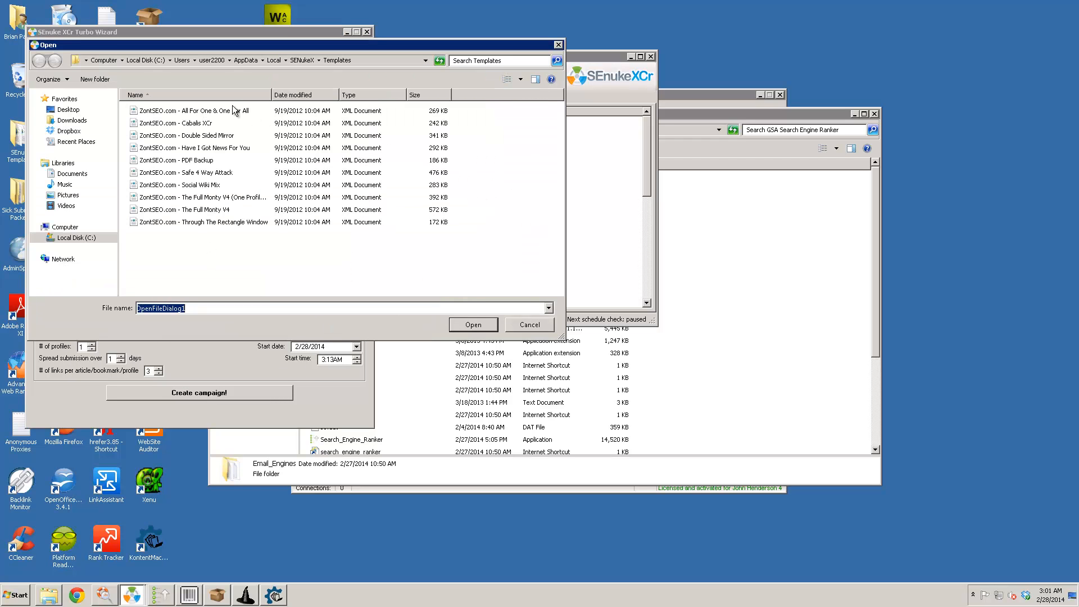
click(204, 61)
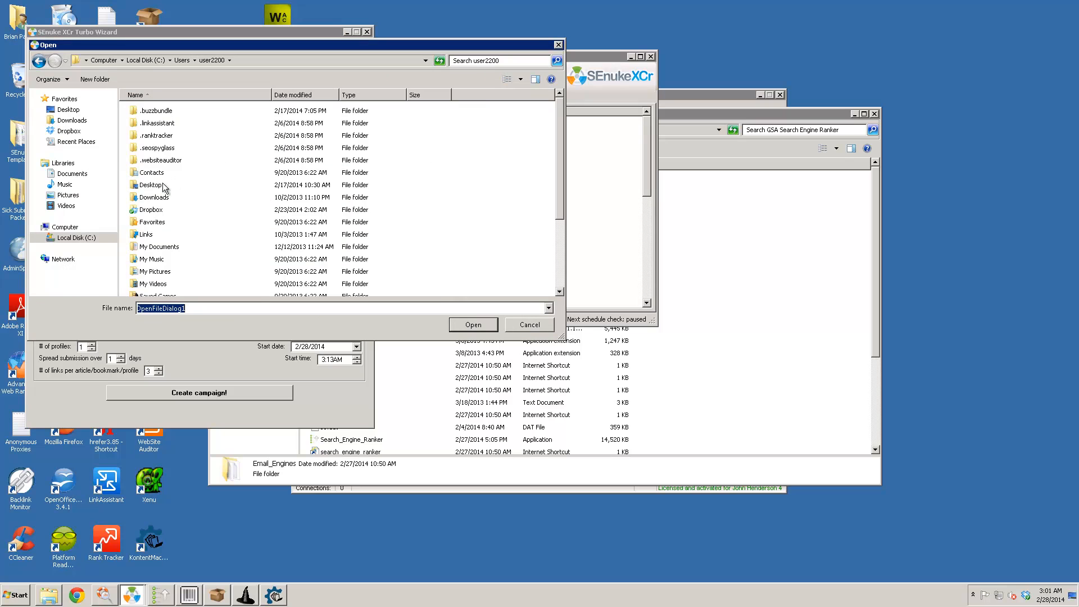
double_click(152, 210)
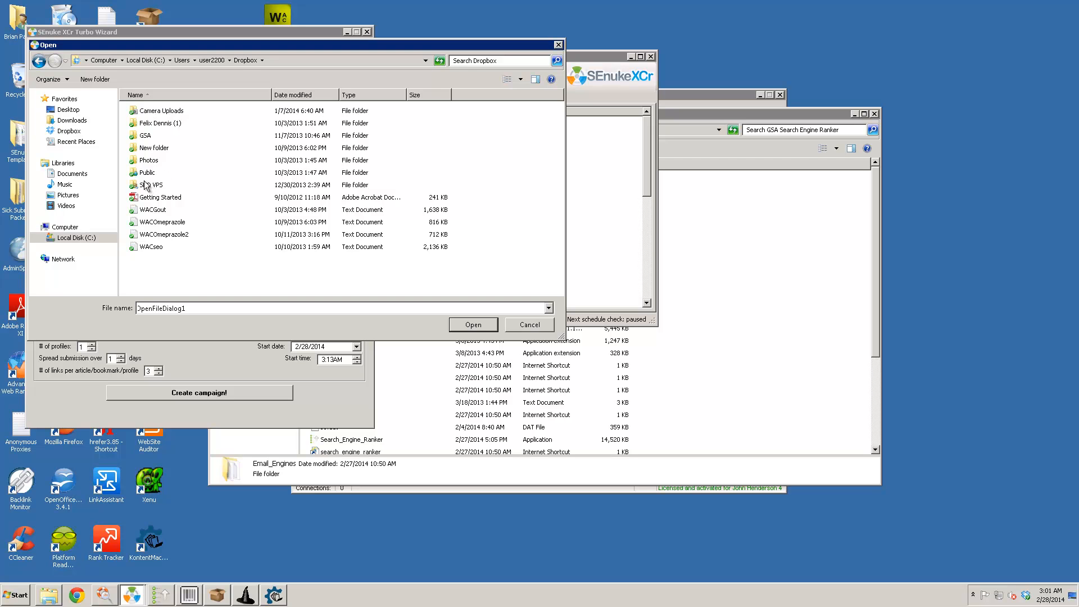
click(72, 173)
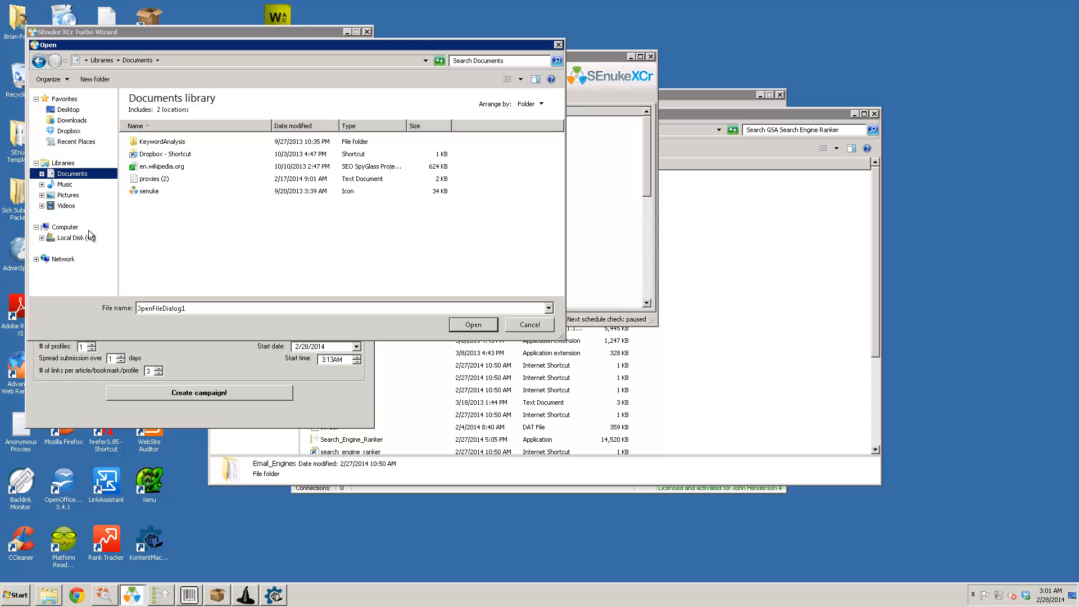
click(76, 239)
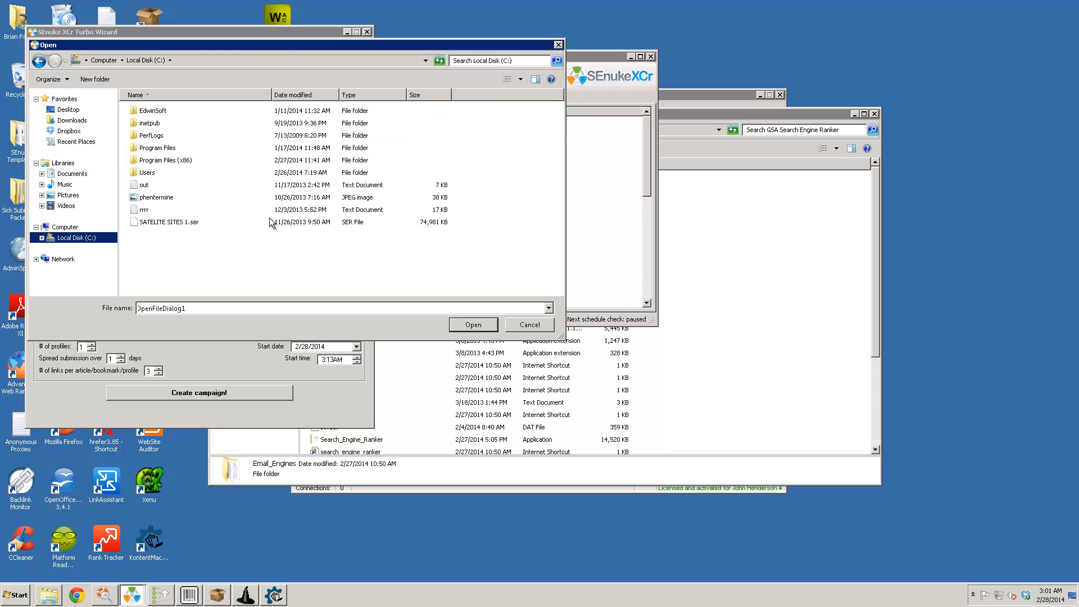
click(522, 325)
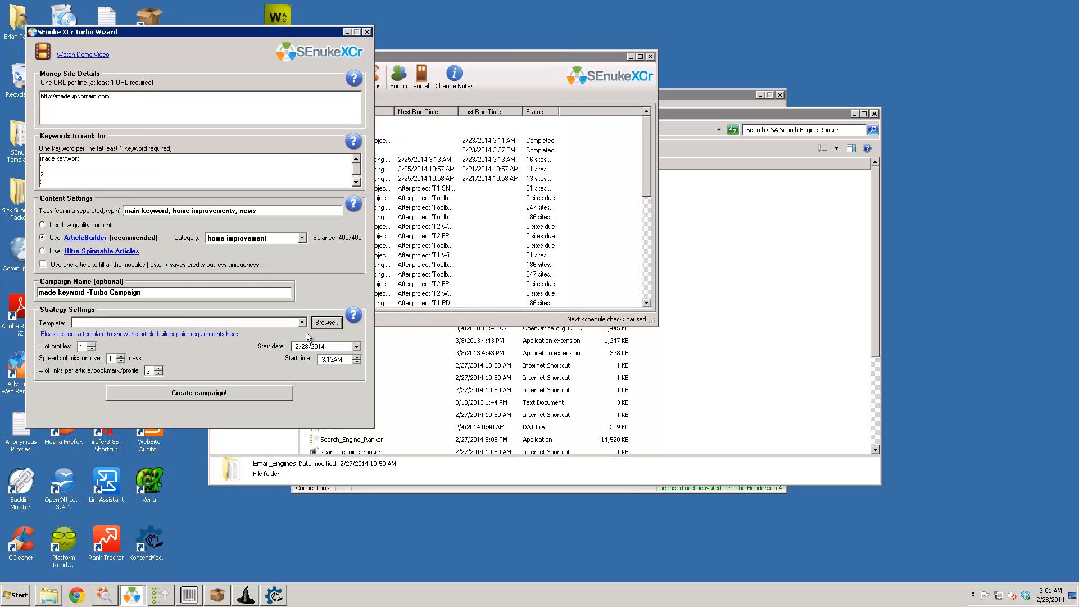
- Choose the ZontSEO.com - The Full Monty V4 template, set 3 profiles, and acknowledge the notice
click(302, 323)
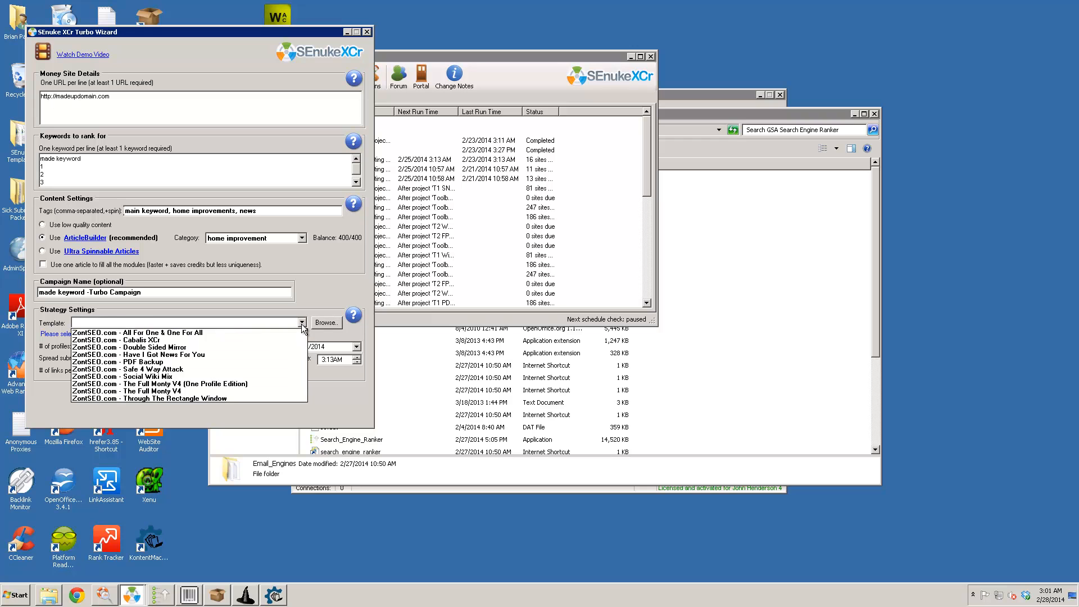
click(180, 392)
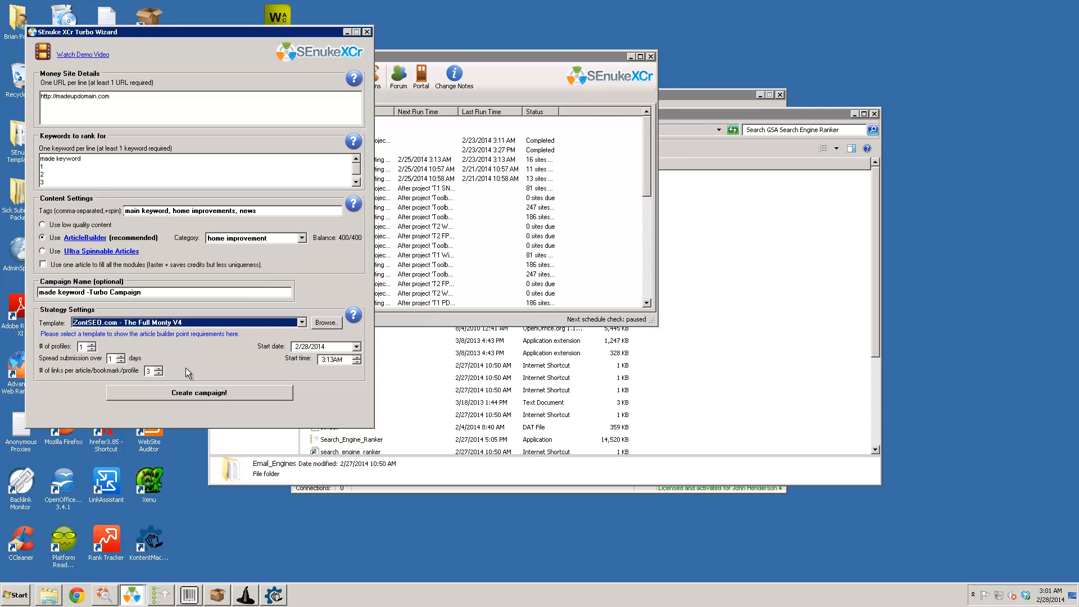
click(92, 345)
click(92, 345)
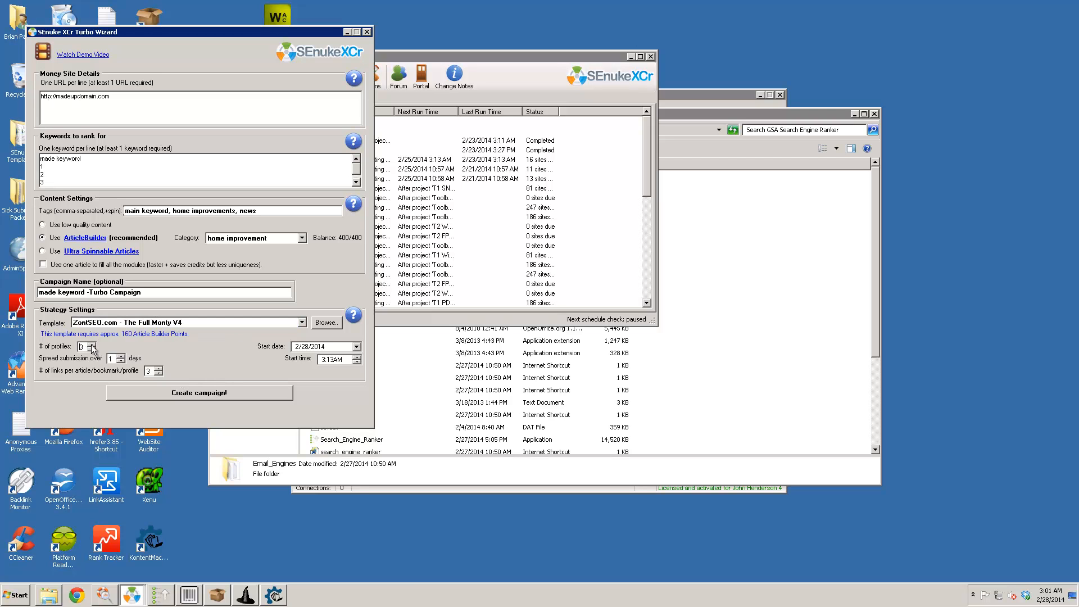
click(121, 361)
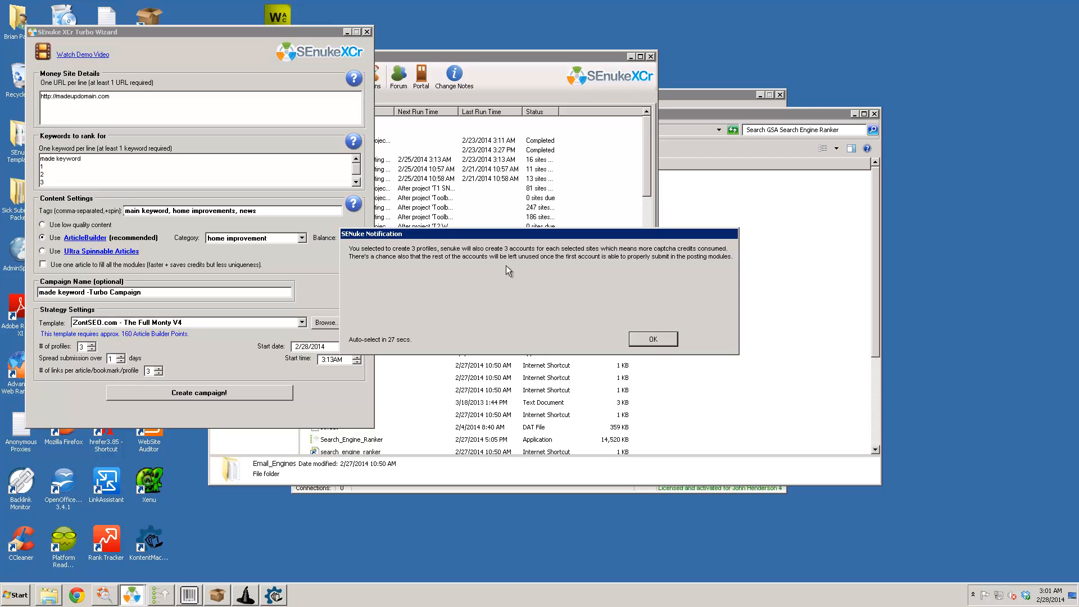
click(651, 340)
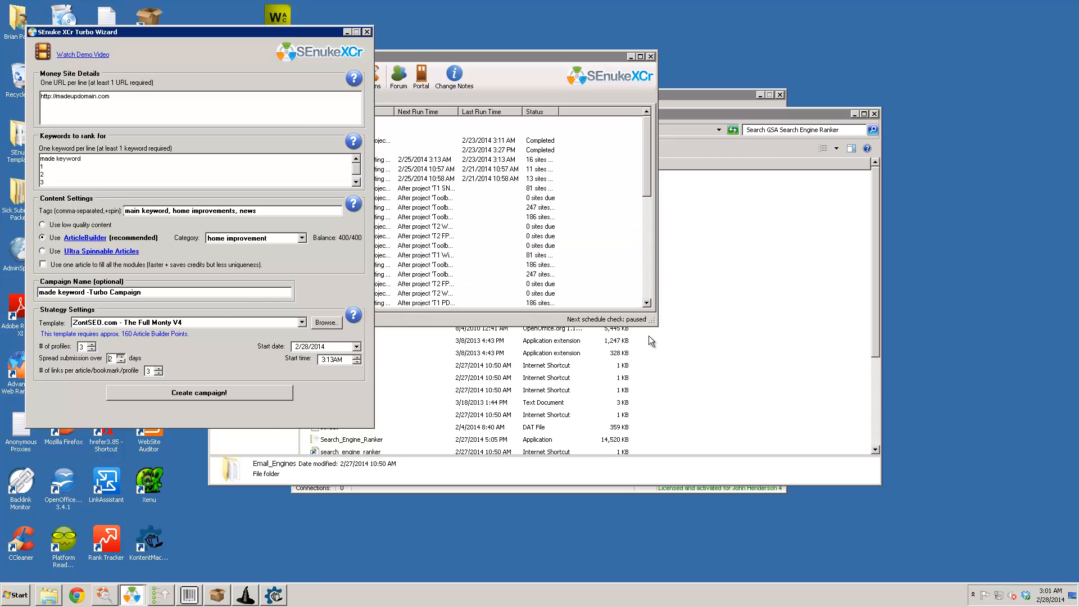
click(648, 336)
click(288, 36)
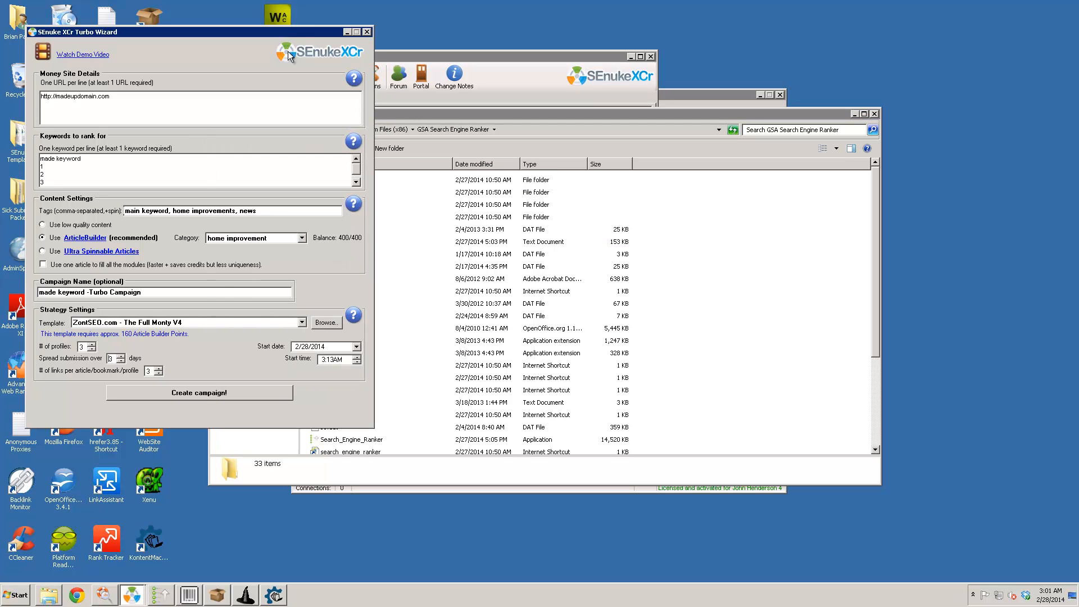
- Raise the submission spread to 14 days, then close the Turbo Wizard
click(121, 356)
click(122, 357)
click(123, 356)
click(123, 356)
click(122, 357)
click(122, 356)
click(122, 355)
click(122, 356)
click(122, 356)
click(367, 32)
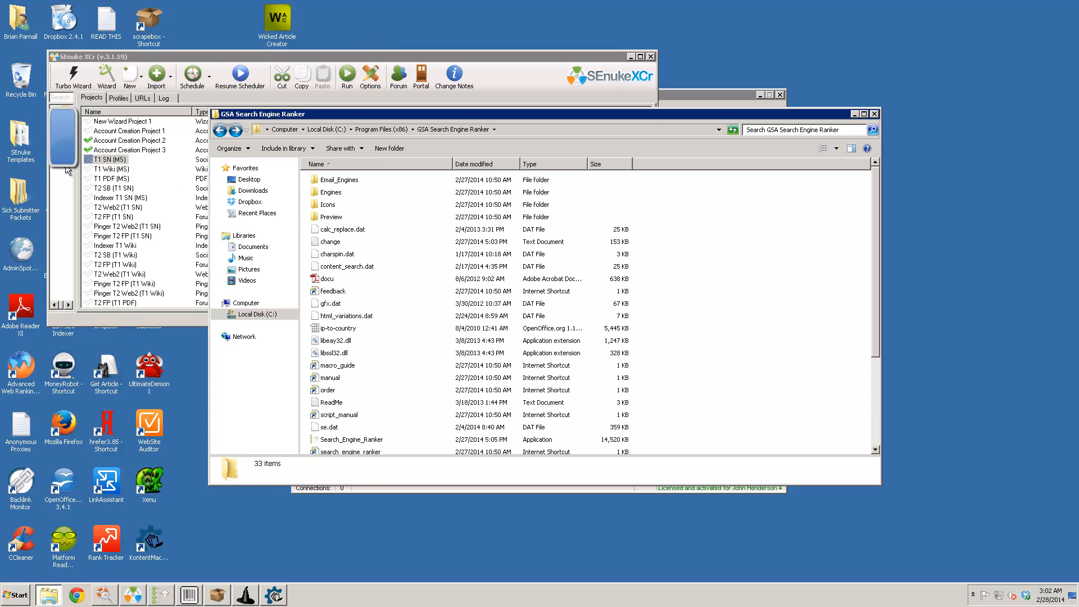
- Widen the SEnuke XCr project list to show all columns and select Account Creation Project 1
click(74, 178)
drag(75, 178, 53, 178)
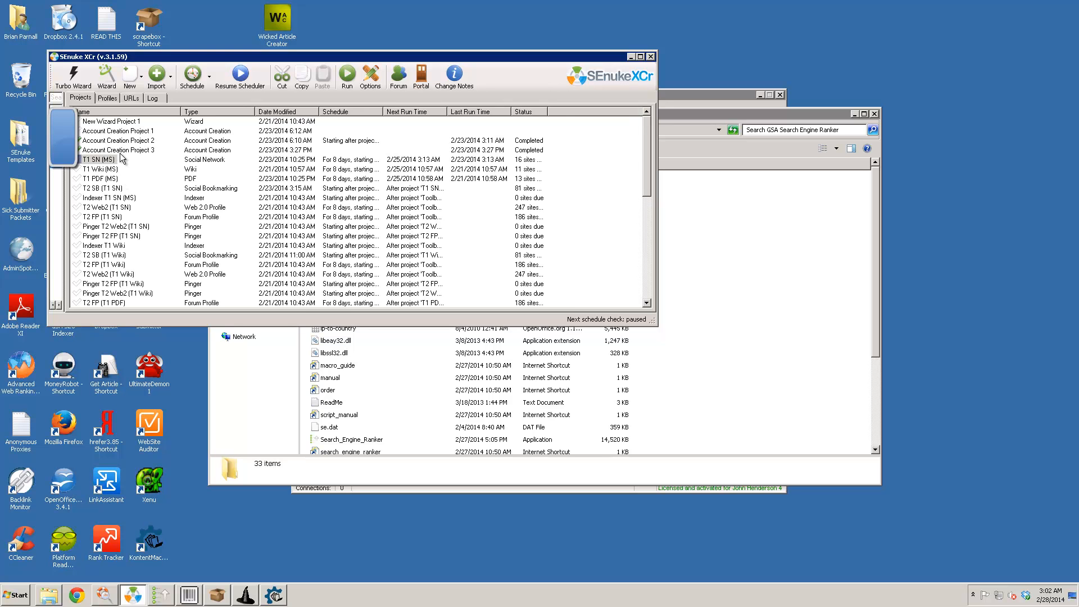
mouse_move(646, 140)
mouse_down()
mouse_move(646, 255)
mouse_move(650, 123)
mouse_up()
click(136, 132)
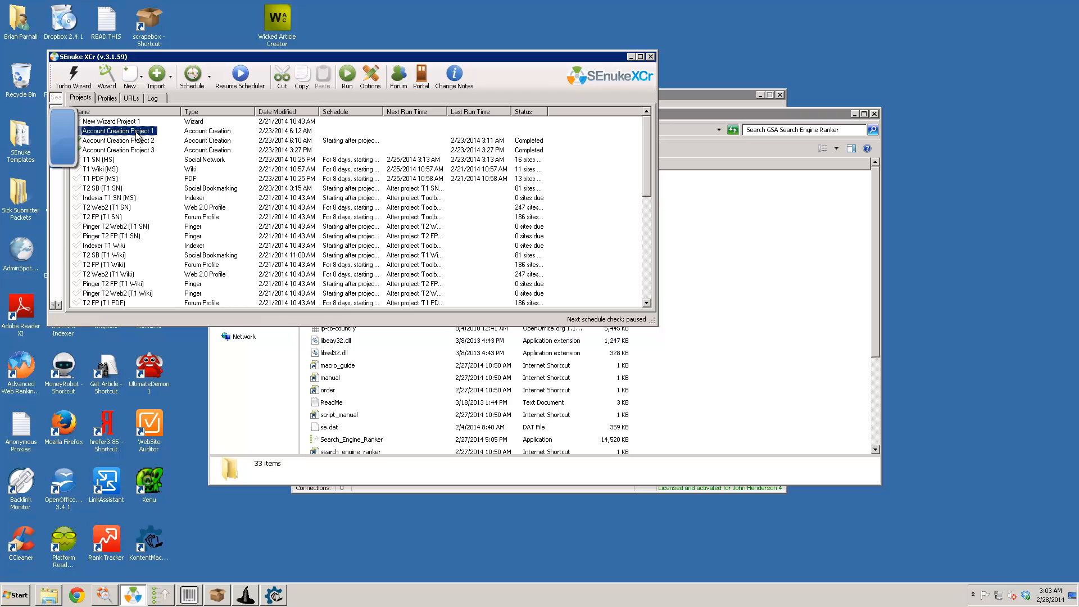
- Open Account Creation Project 1 in its editor and scroll through its settings
double_click(82, 131)
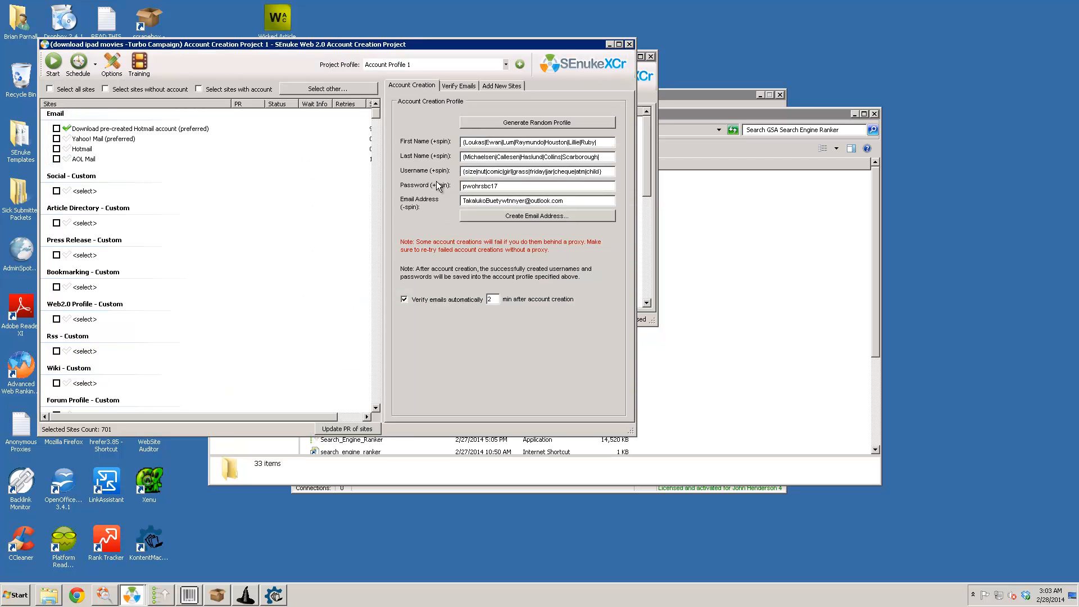
scroll(381, 196, down, 15)
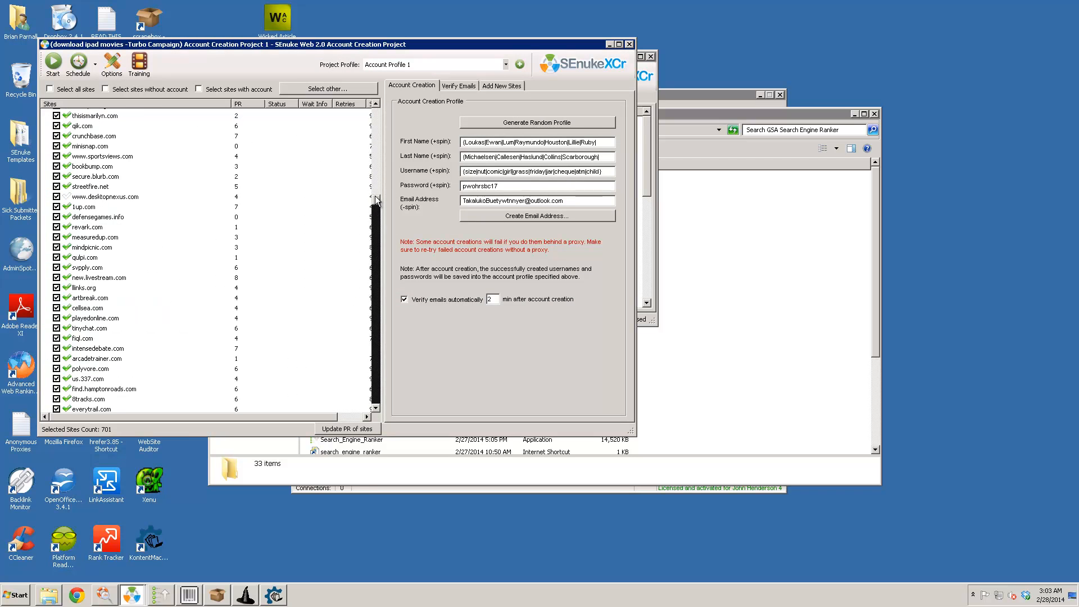
scroll(383, 183, up, 15)
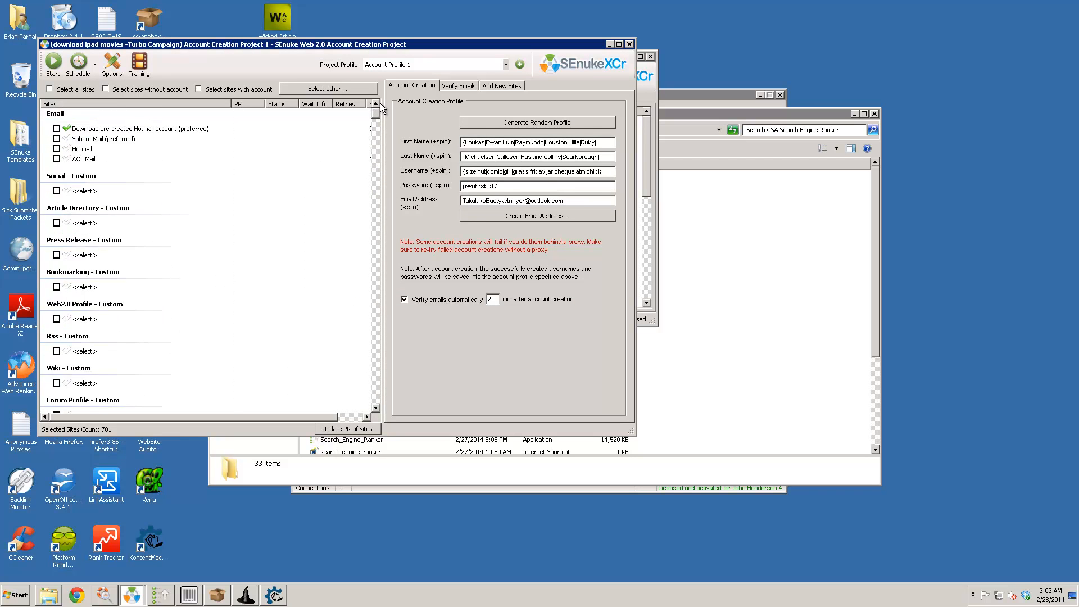
- Set the site filter to select sites by PR using the <= comparison, then close it
click(329, 90)
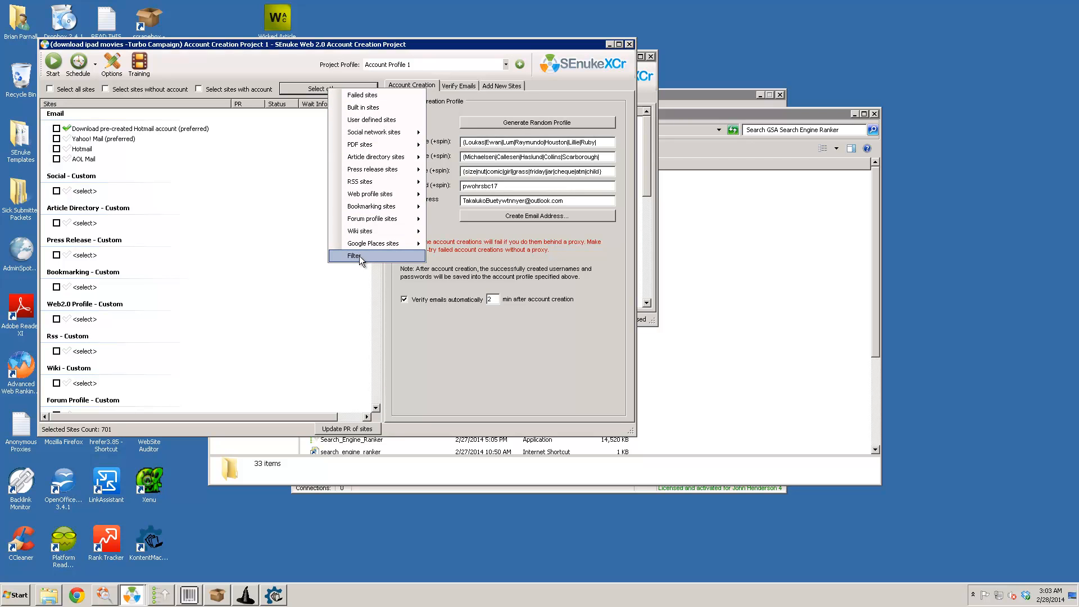
click(360, 255)
click(375, 225)
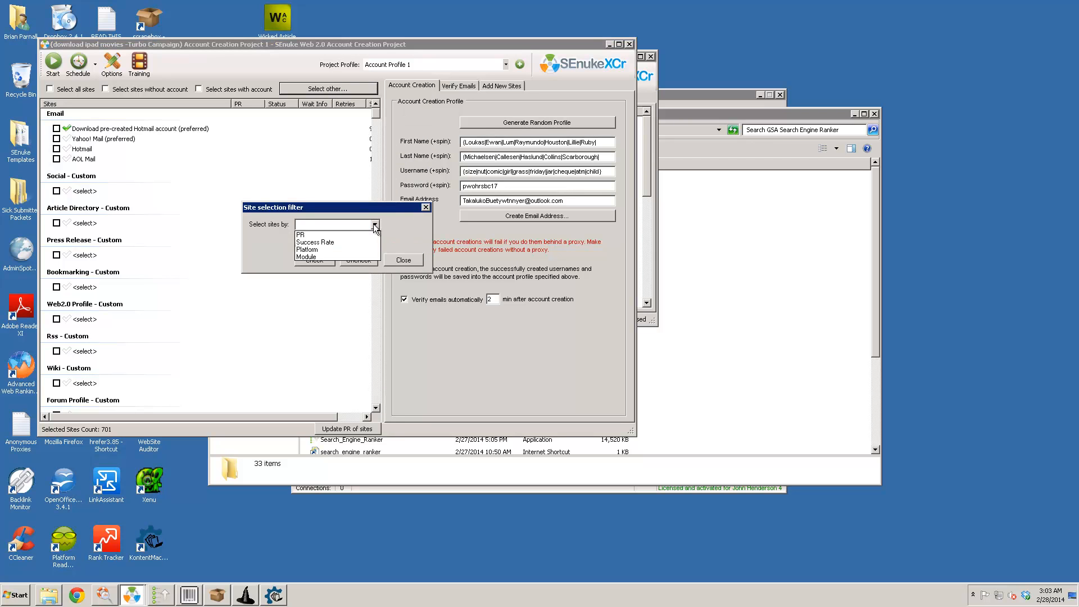
click(352, 236)
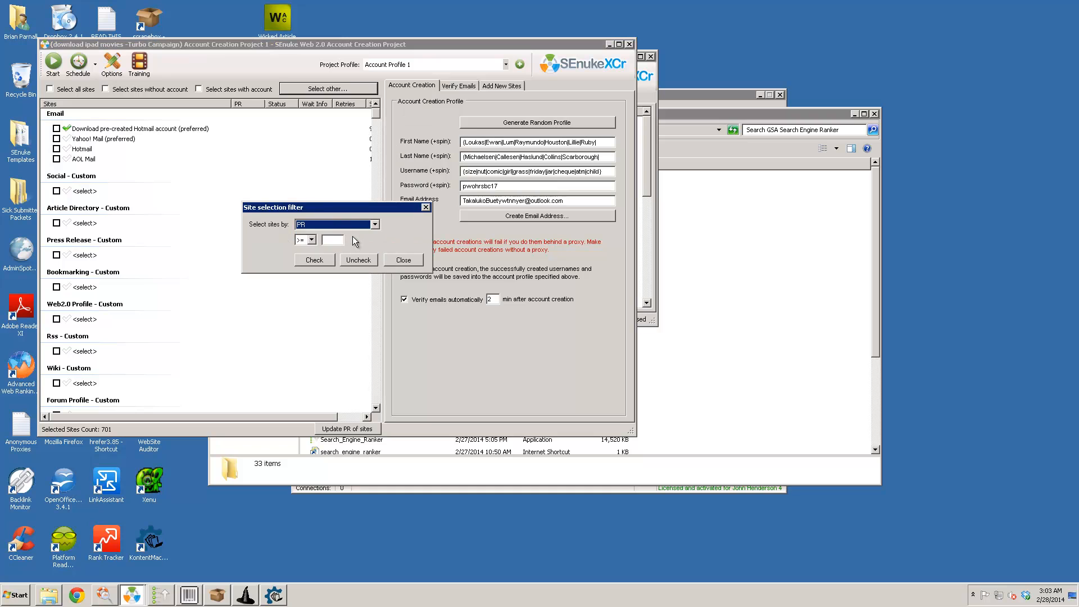
click(311, 240)
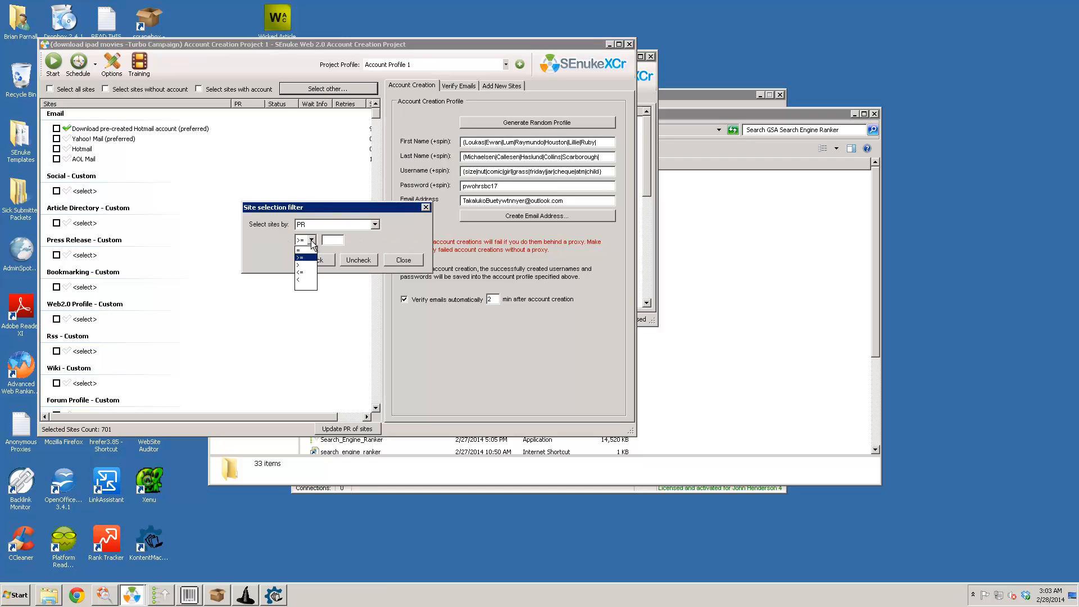
click(310, 273)
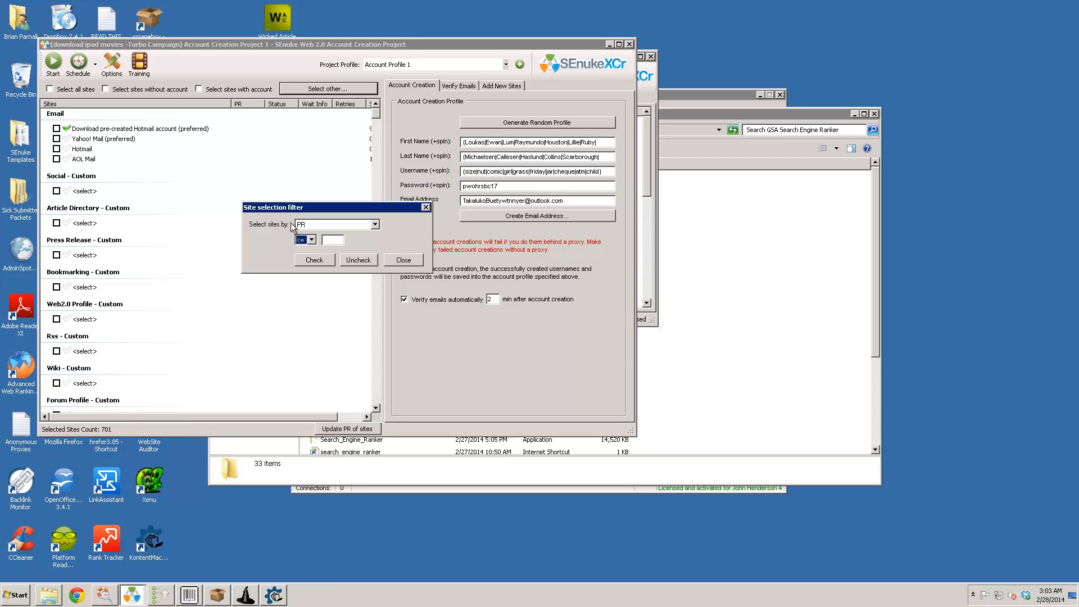
click(338, 241)
click(403, 260)
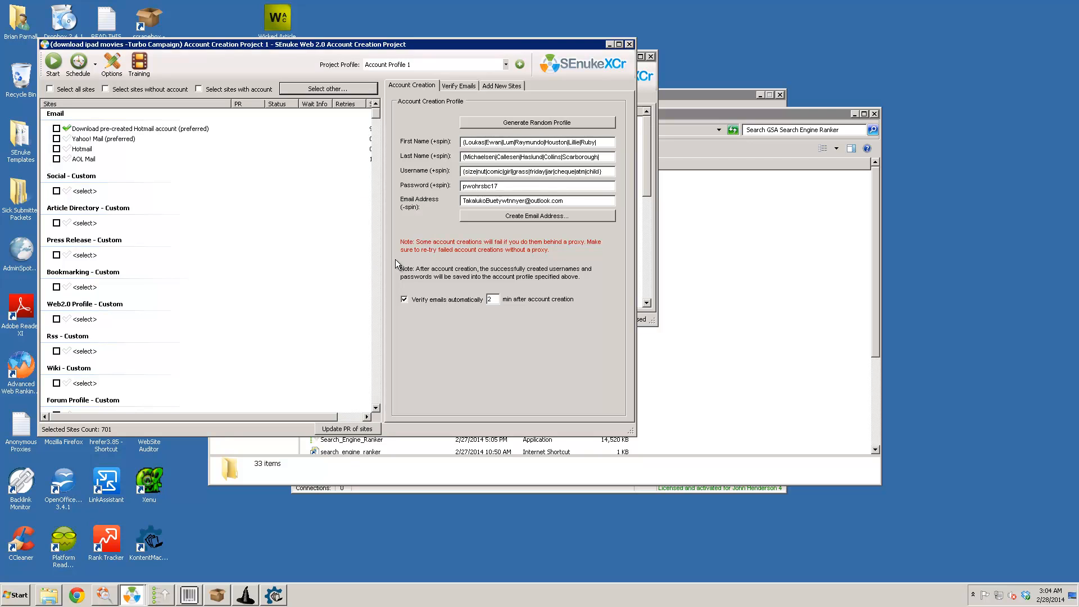
- Close the project editor and click through Account Creation Projects 1–3 in the list
click(630, 44)
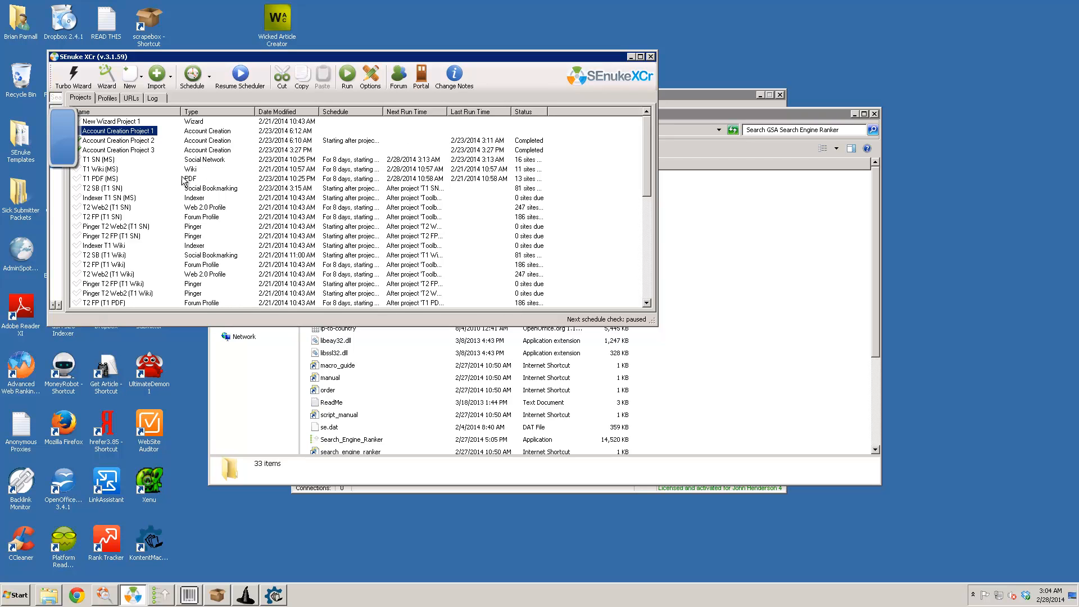
click(135, 141)
click(134, 150)
click(134, 142)
click(138, 132)
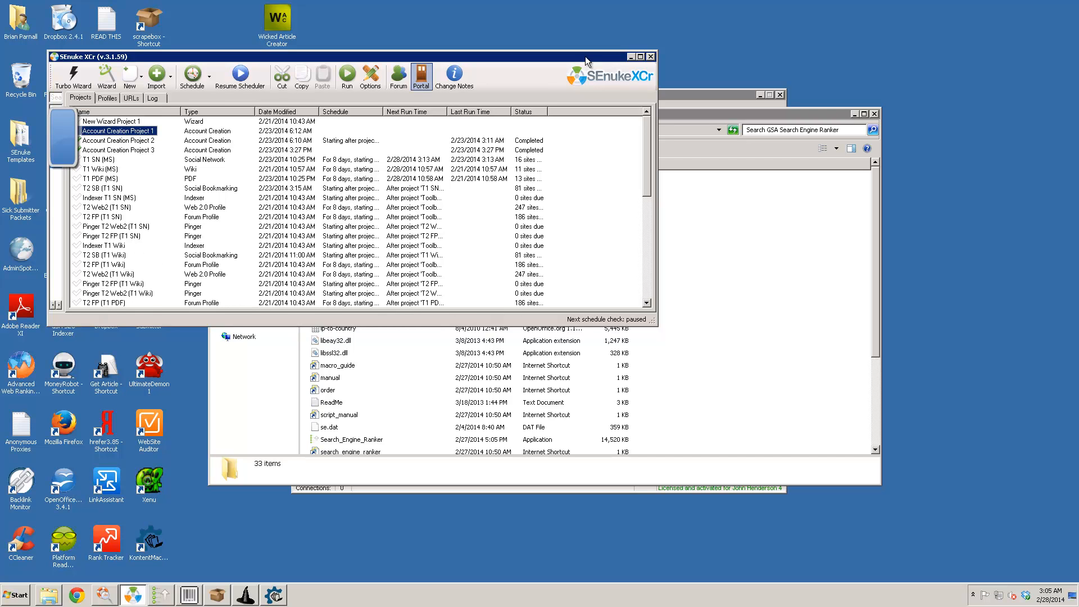
- Minimize SEnuke XCr and the GSA folder, then accept and complete ScrapeBox's cloud blacklist update
click(632, 57)
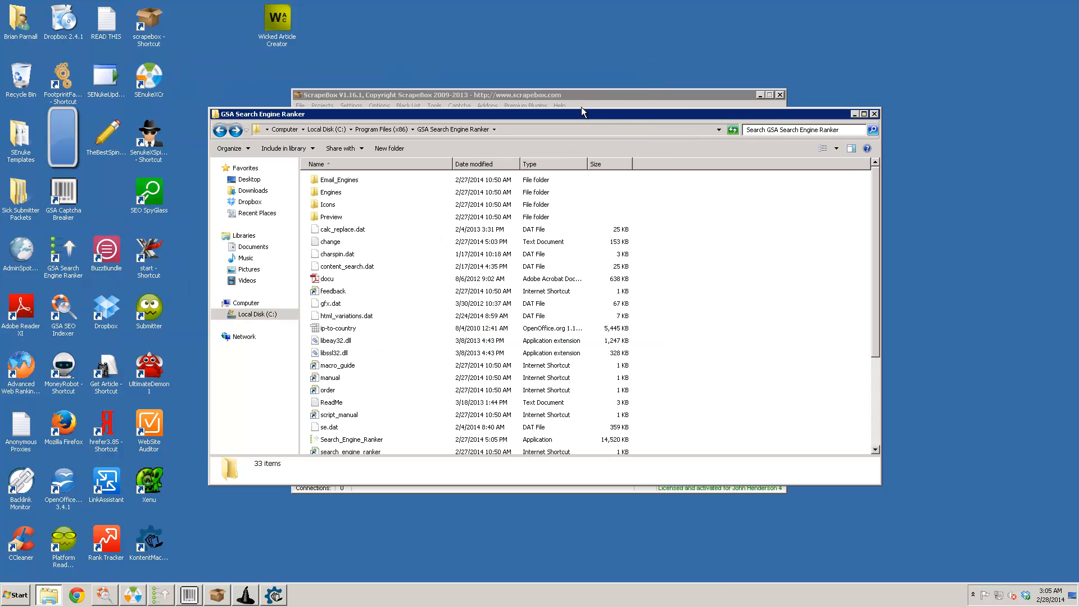
click(855, 114)
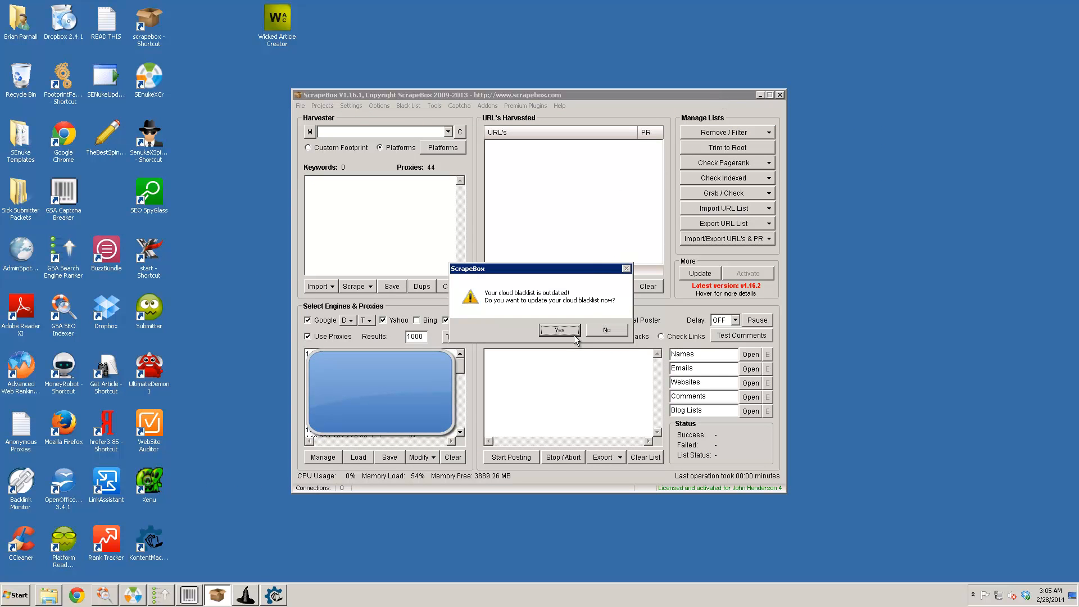
click(571, 332)
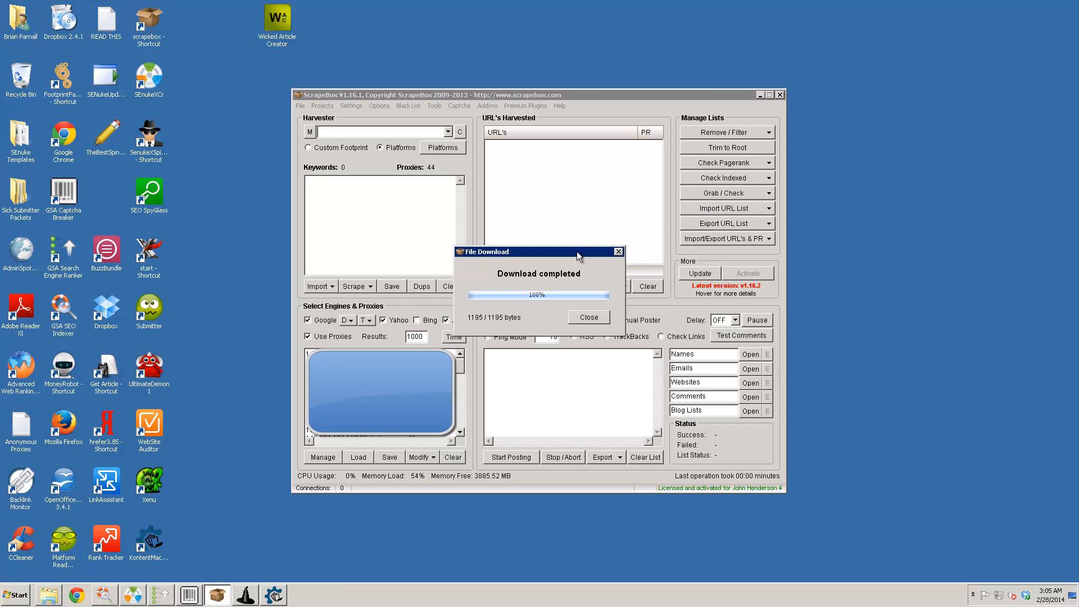
click(589, 318)
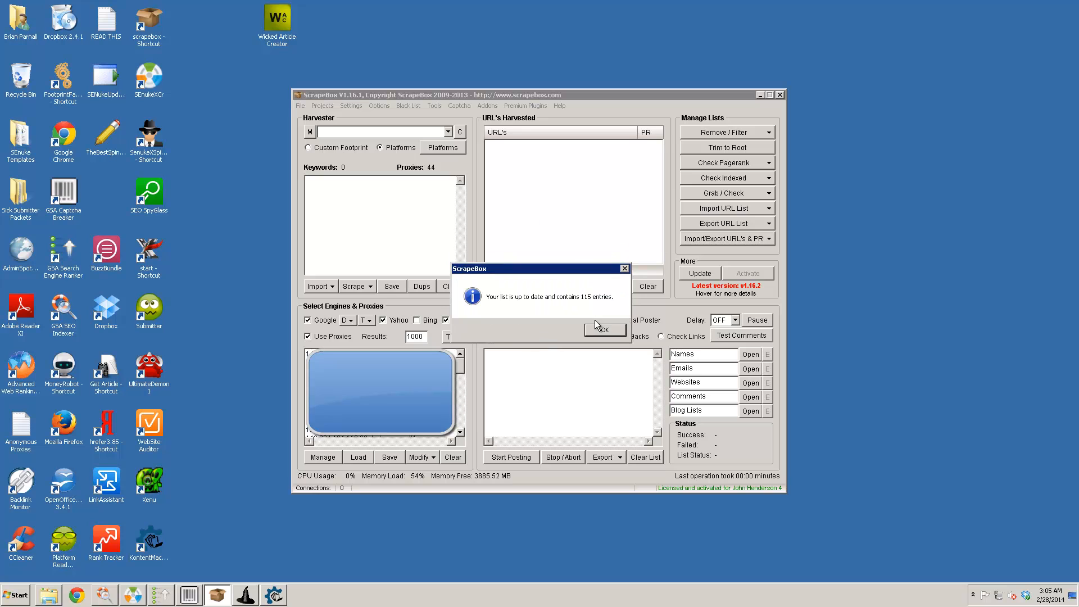
click(605, 334)
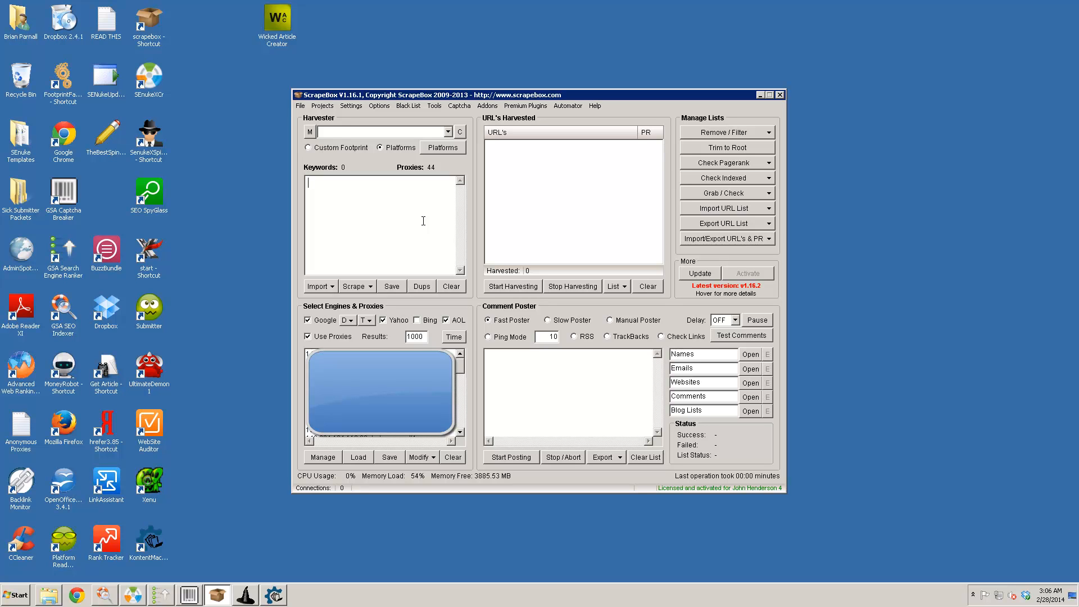
- Enter 'plumber plumbing' as seed keywords in ScrapeBox's Keyword Scraper
text(plumb)
text(ing )
text(plumber)
click(363, 289)
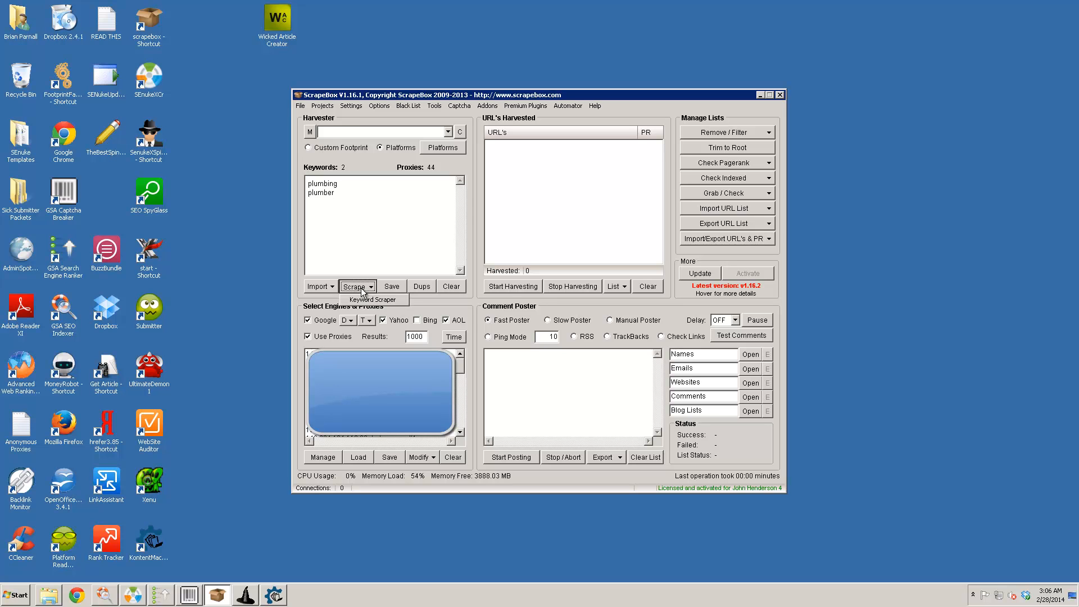
click(367, 300)
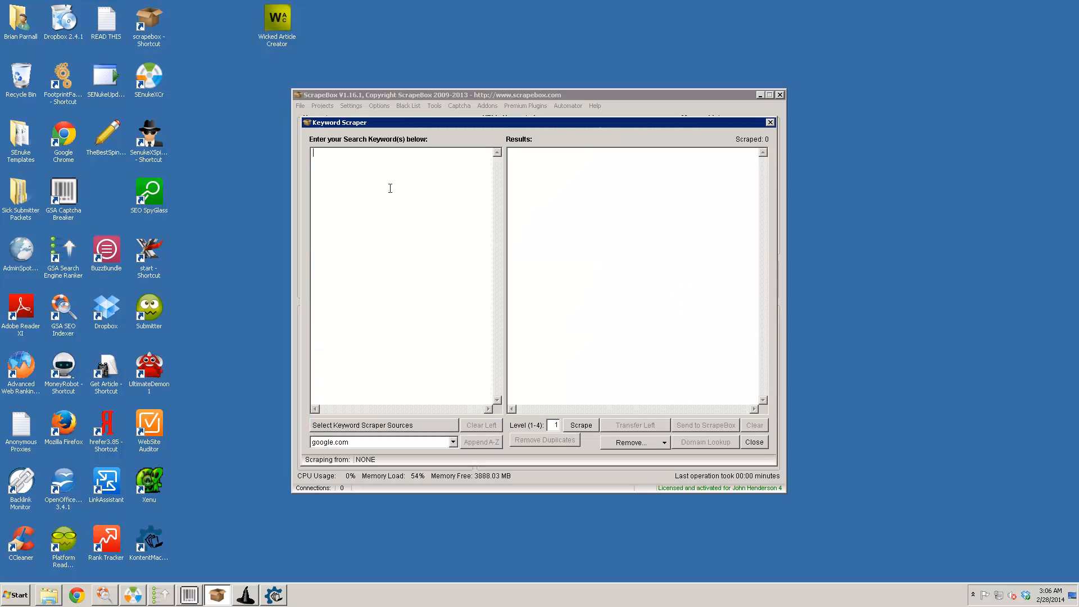
text(plumb)
text(er )
text(plumbing)
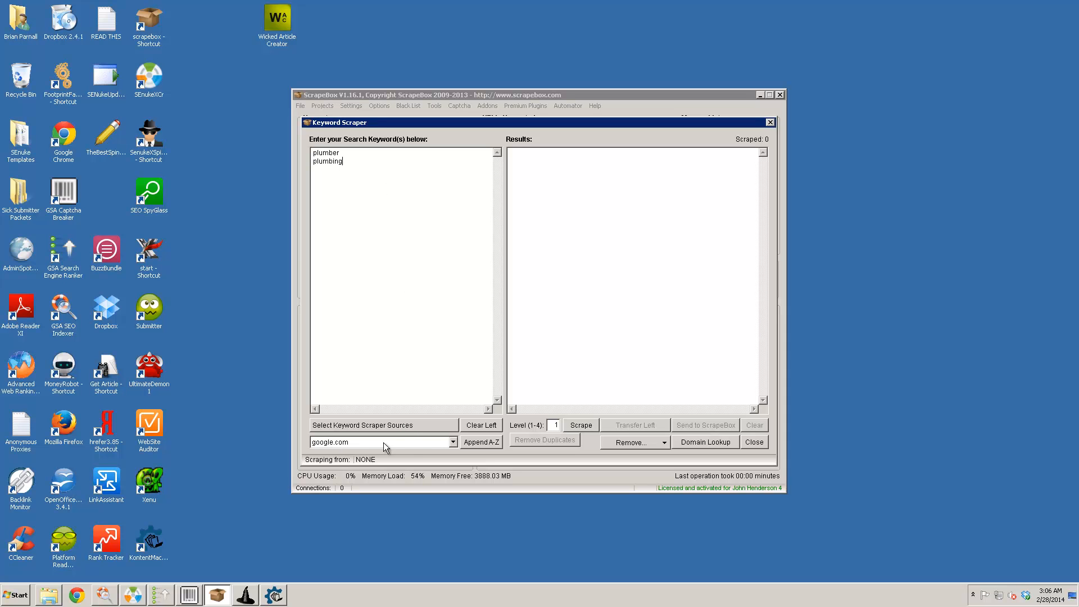
- Keep all keyword sources, including google.com, enabled and start scraping suggestions
click(453, 443)
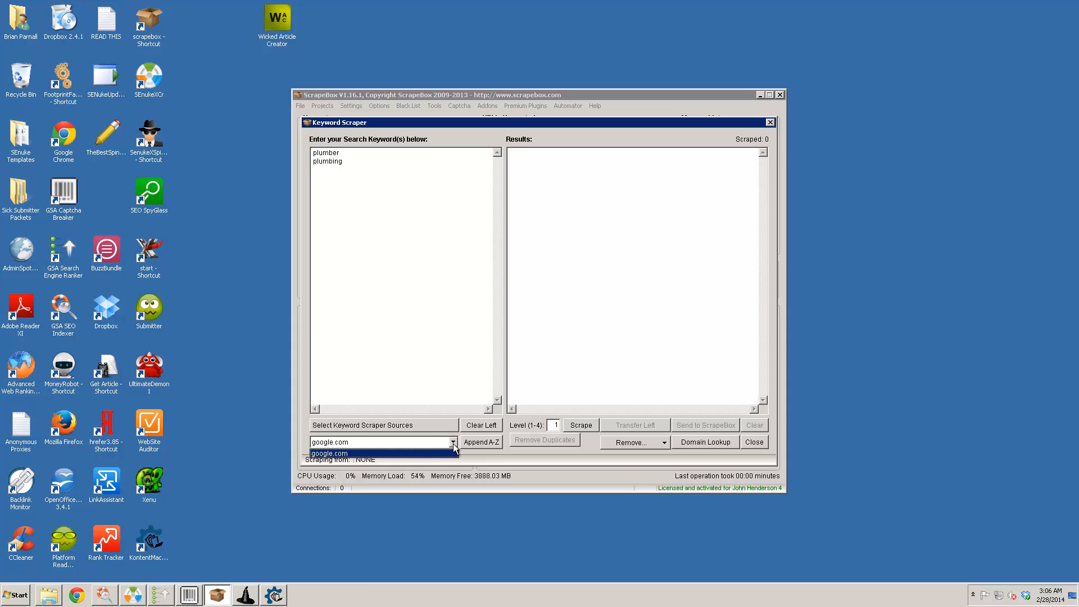
click(454, 442)
click(453, 443)
click(404, 453)
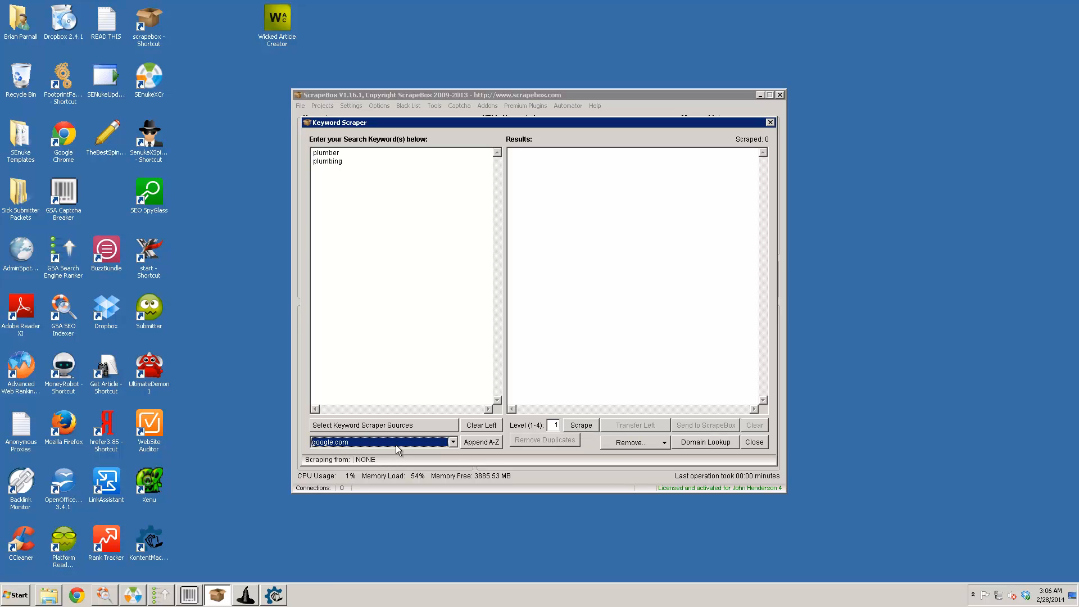
click(388, 427)
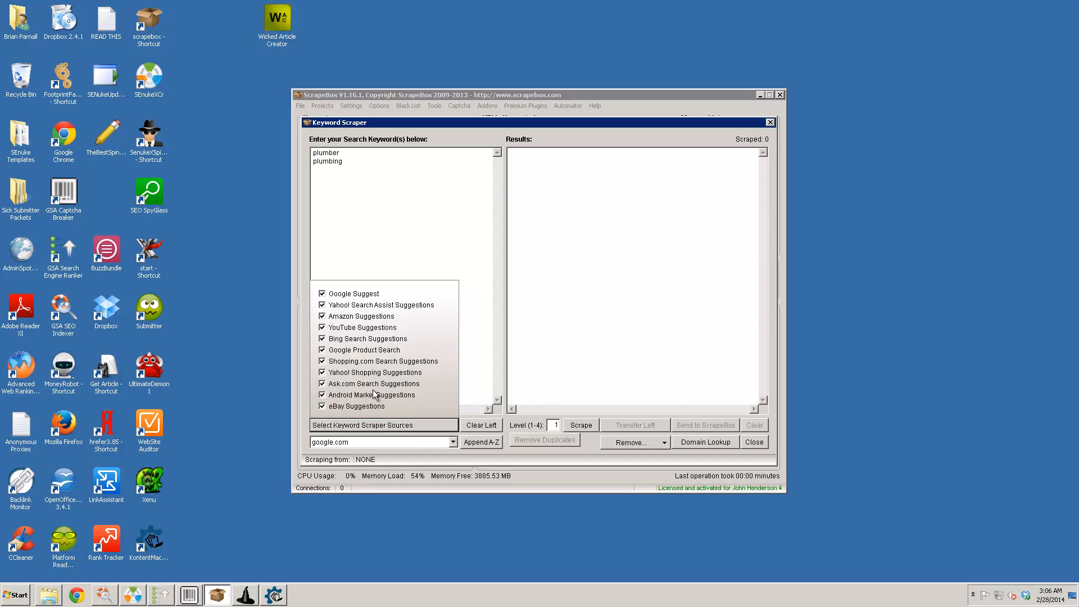
click(507, 426)
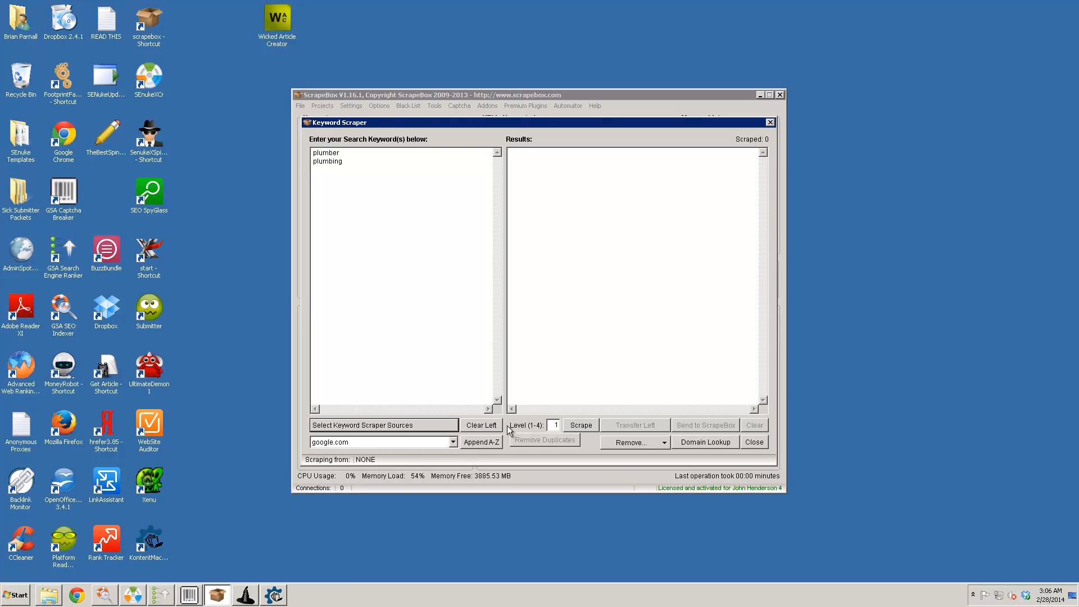
click(572, 430)
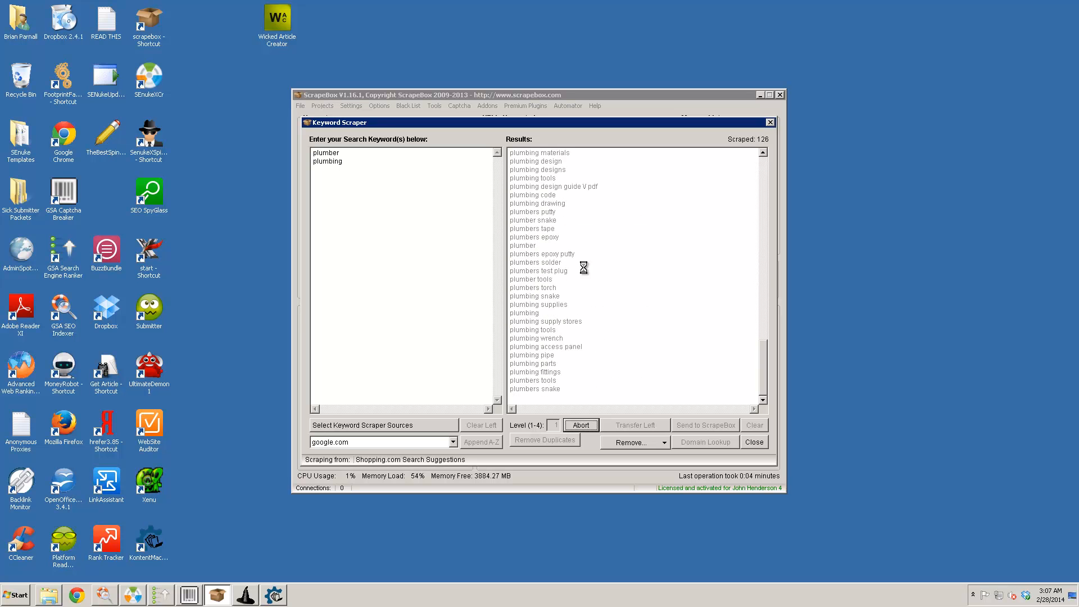
- Switch to GSA Search Engine Ranker and widen the last verified URLs panel
click(161, 595)
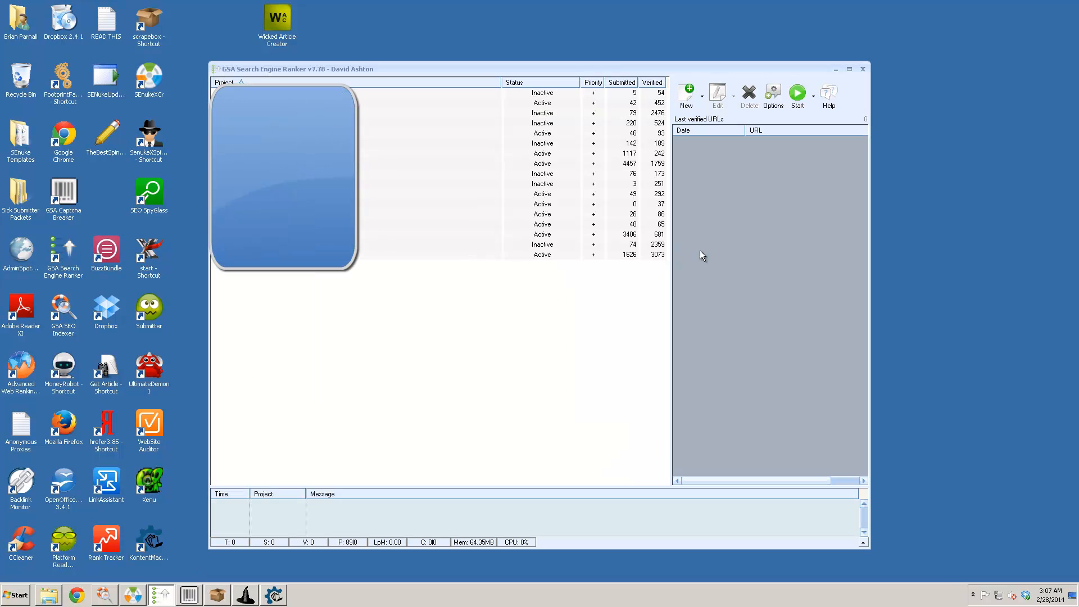
drag(673, 268, 352, 261)
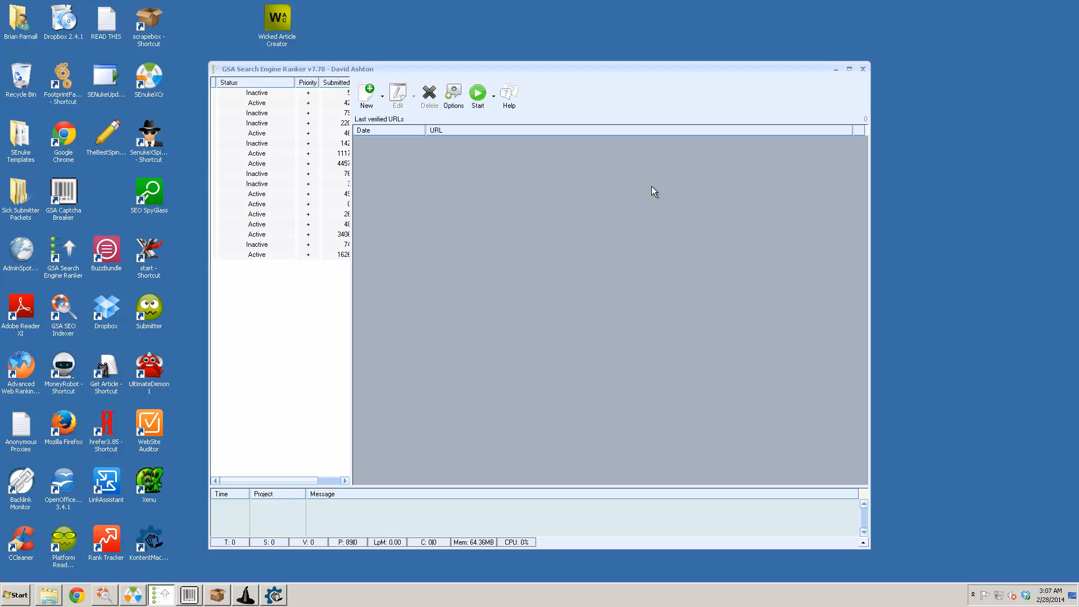
click(366, 99)
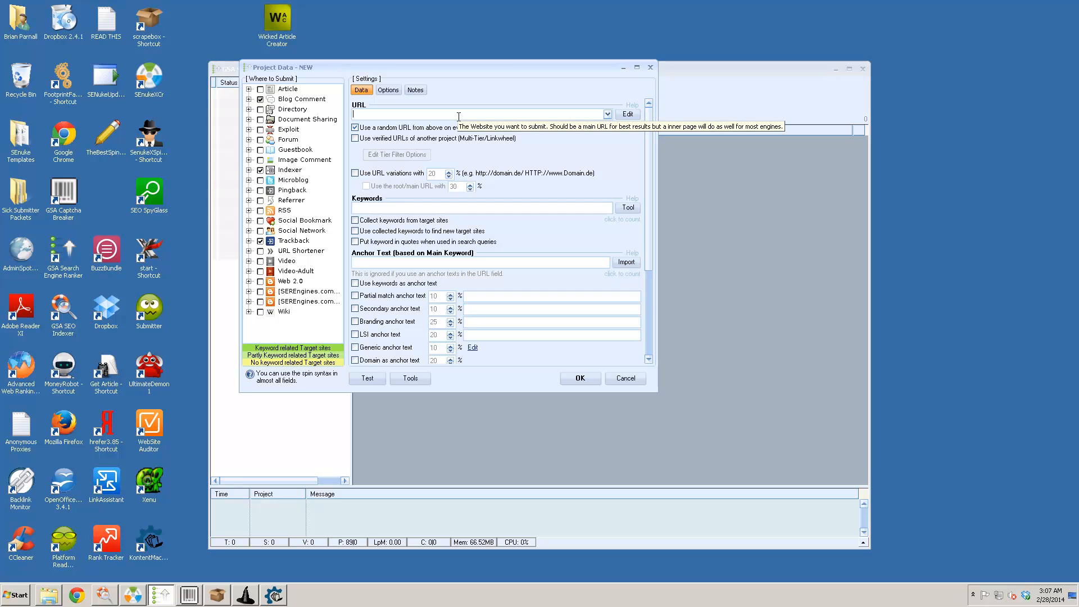
text(htttp)
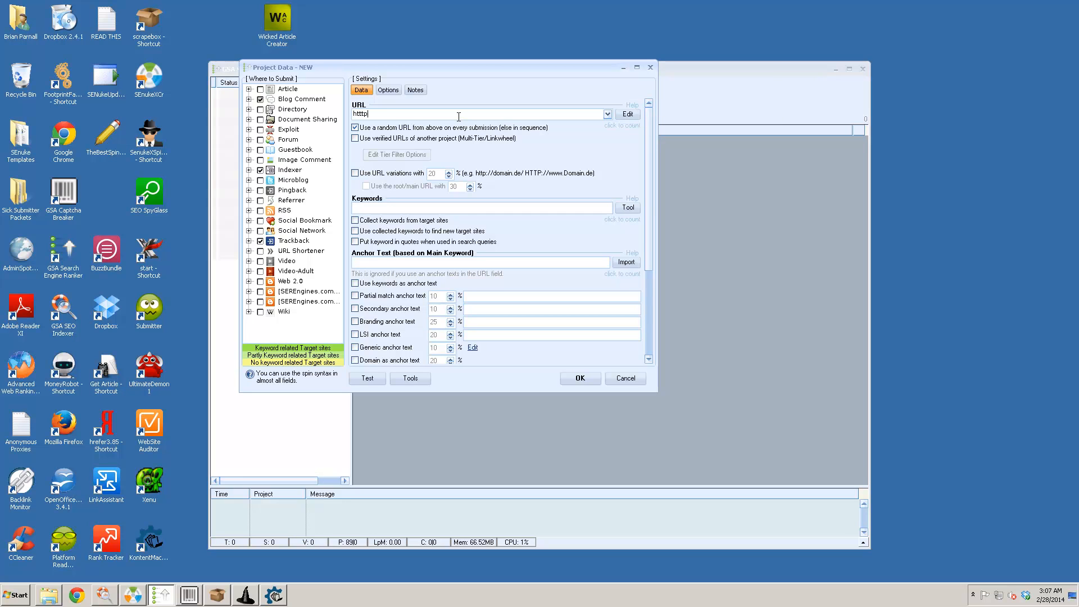
key(BackSpace)
key(BackSpace)
text(p://madeupdomain.com)
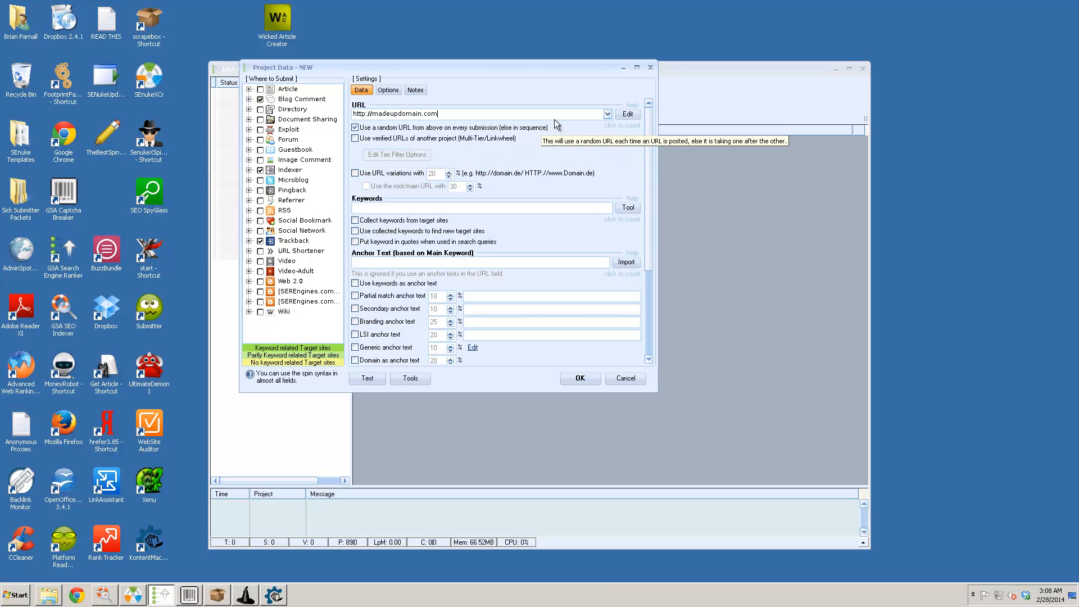
click(637, 67)
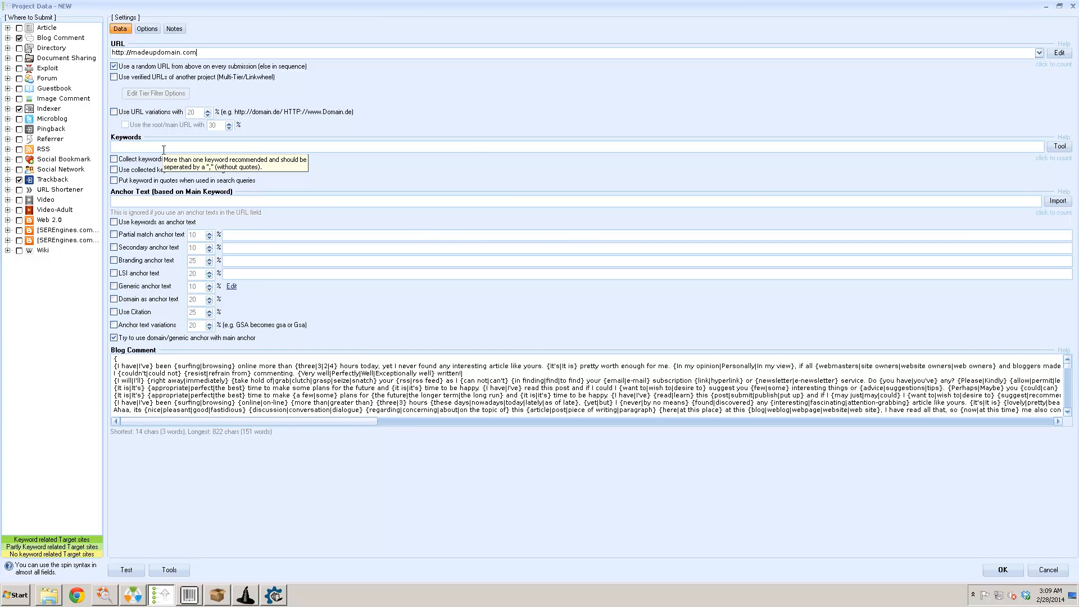
- Enable 'Use URL variations with' and set its percentage to 5%
click(135, 114)
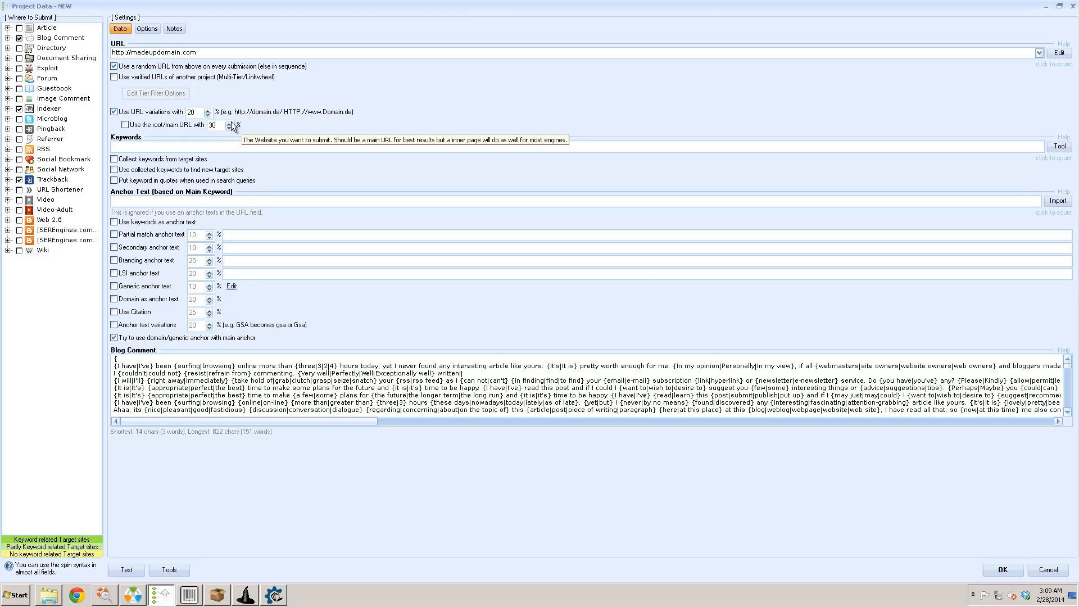
drag(197, 112, 176, 116)
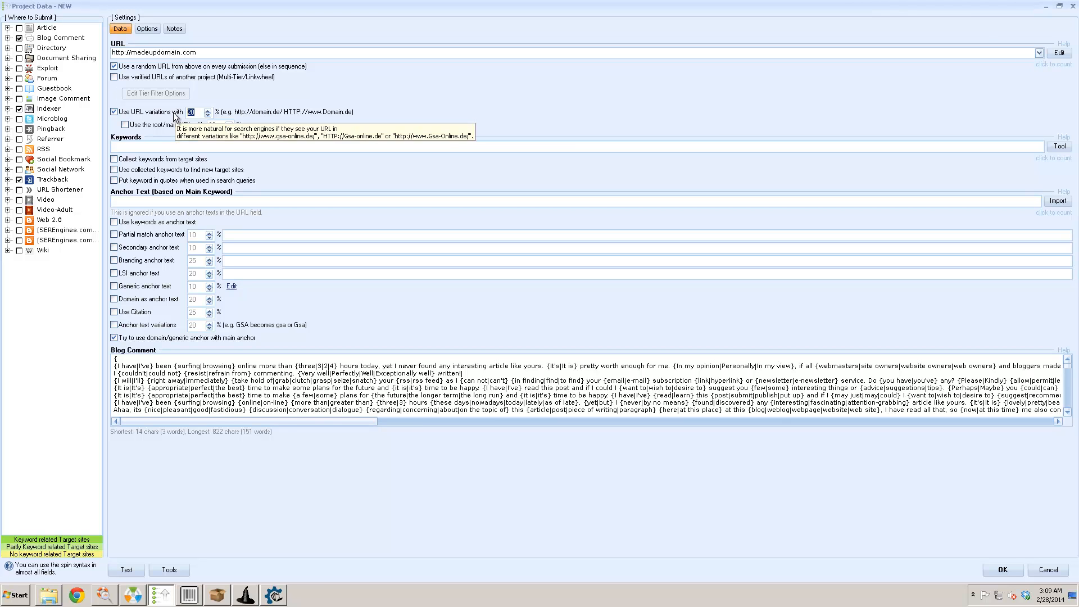
text(3)
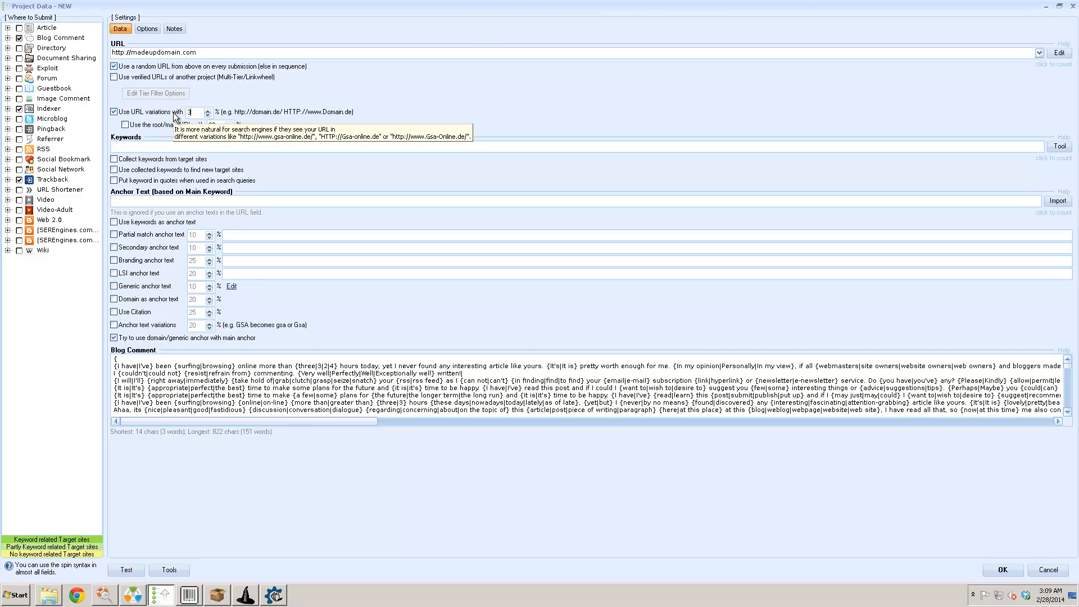
key(BackSpace)
text(5)
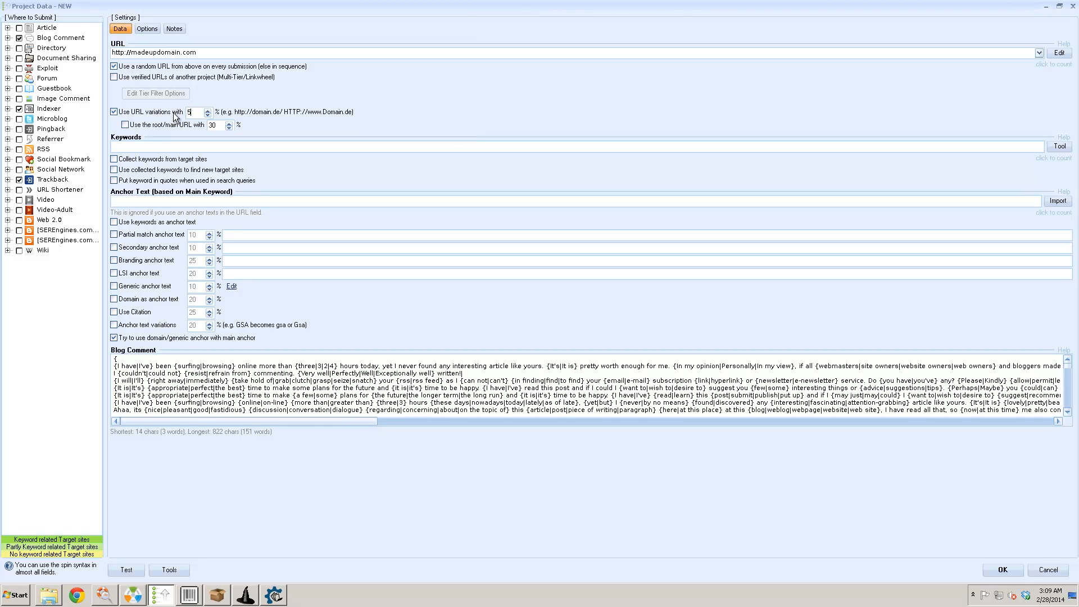
click(166, 145)
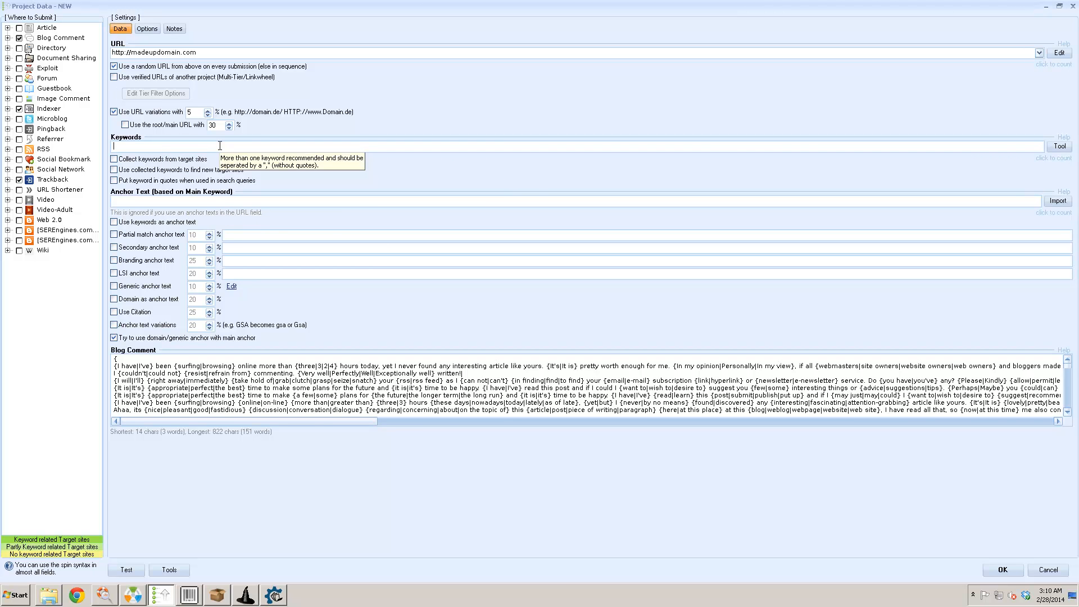
- Select all the scraped plumbing keywords in ScrapeBox's results list
click(221, 600)
click(551, 323)
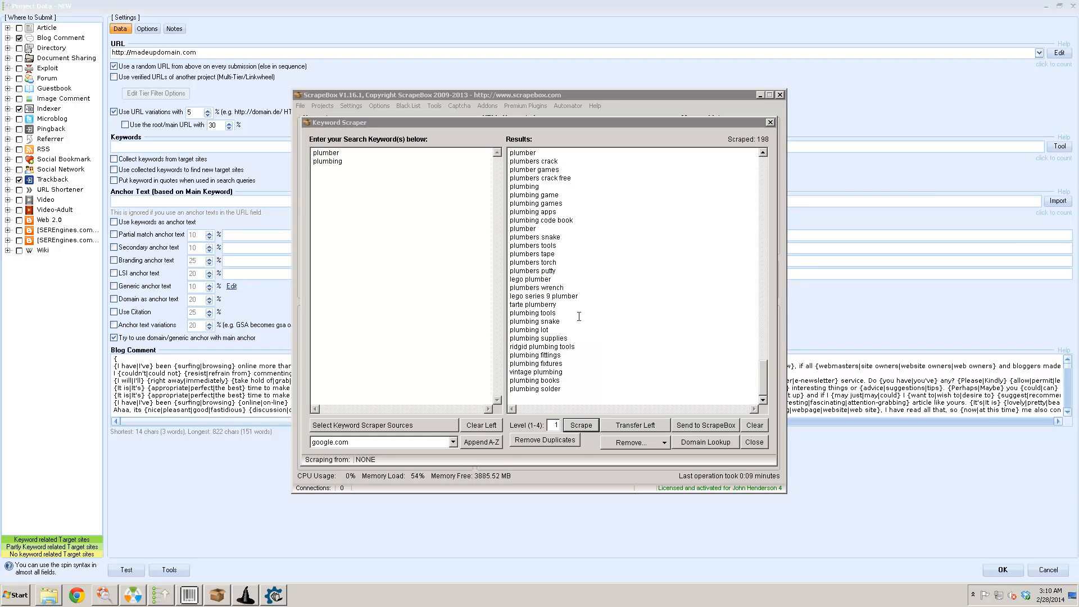
click(579, 316)
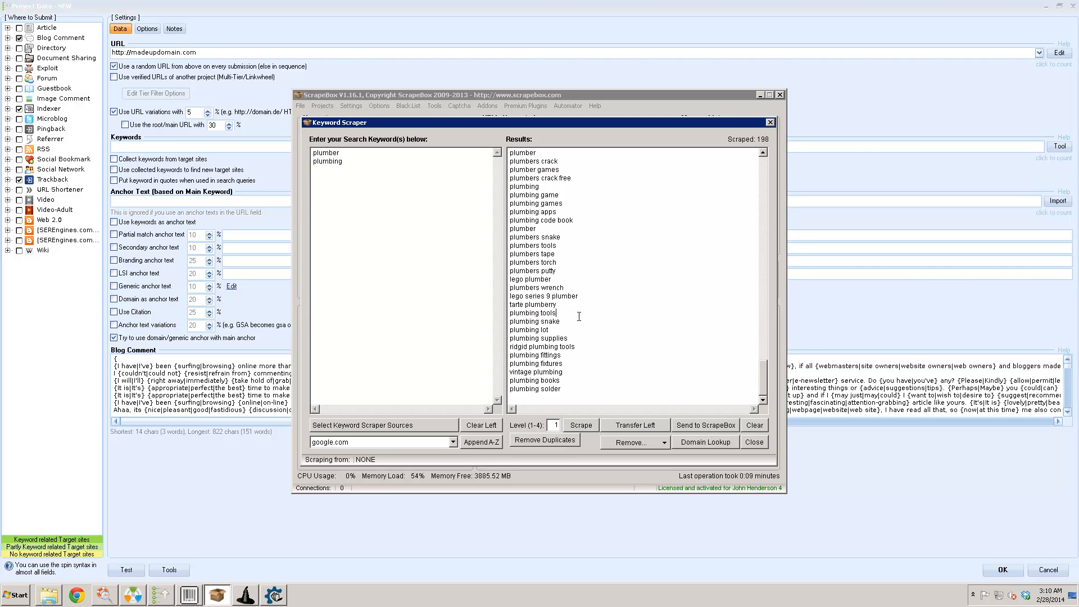
key(ctrl+a)
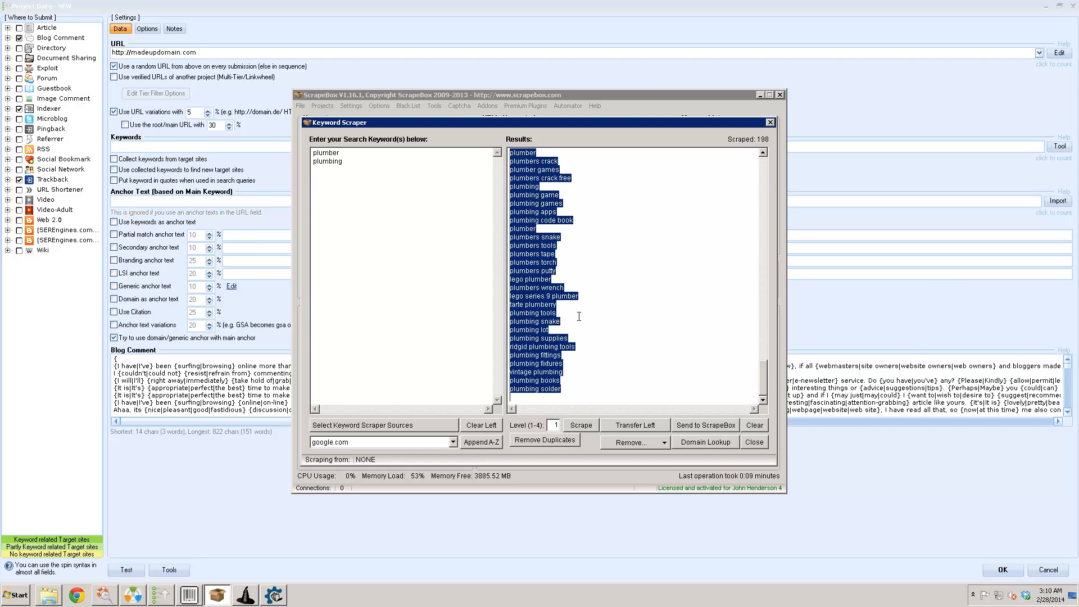
- Enable 'Use collected keywords' and import the 128 keywords from the clipboard into GSA
click(281, 169)
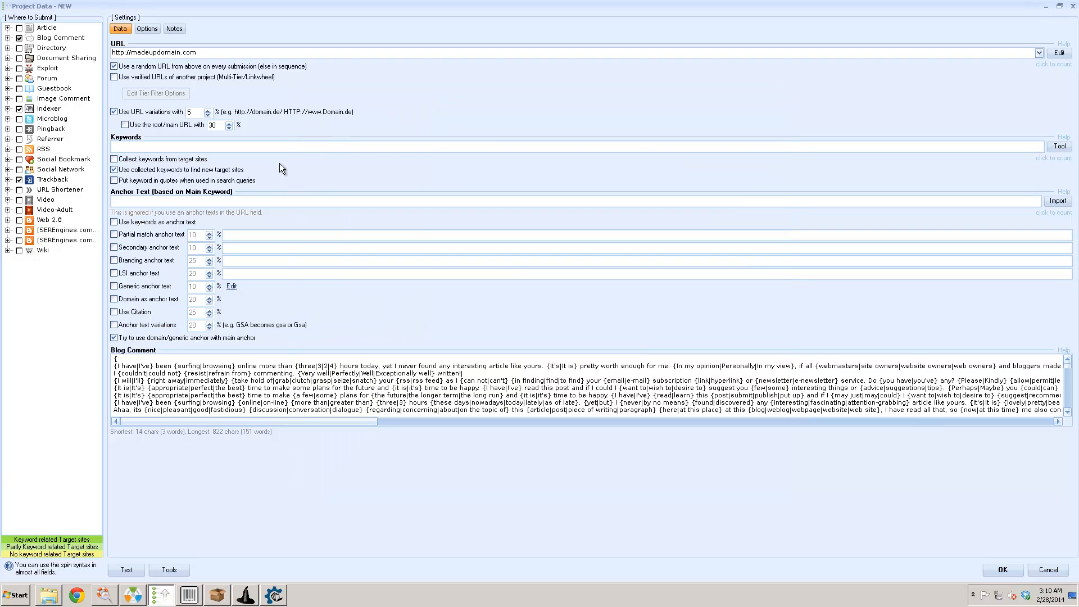
click(1060, 147)
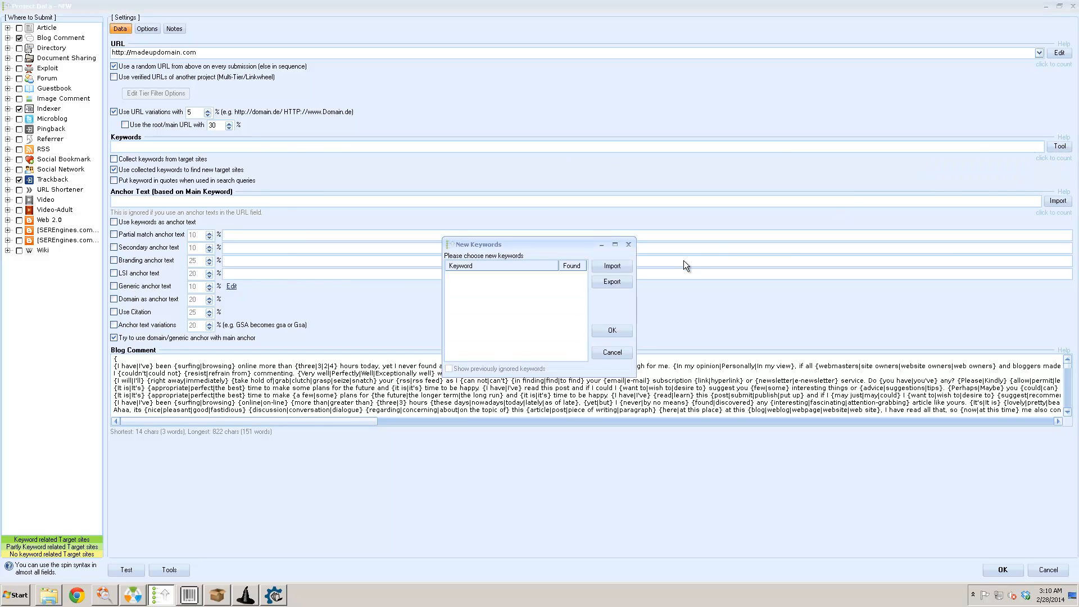
click(611, 269)
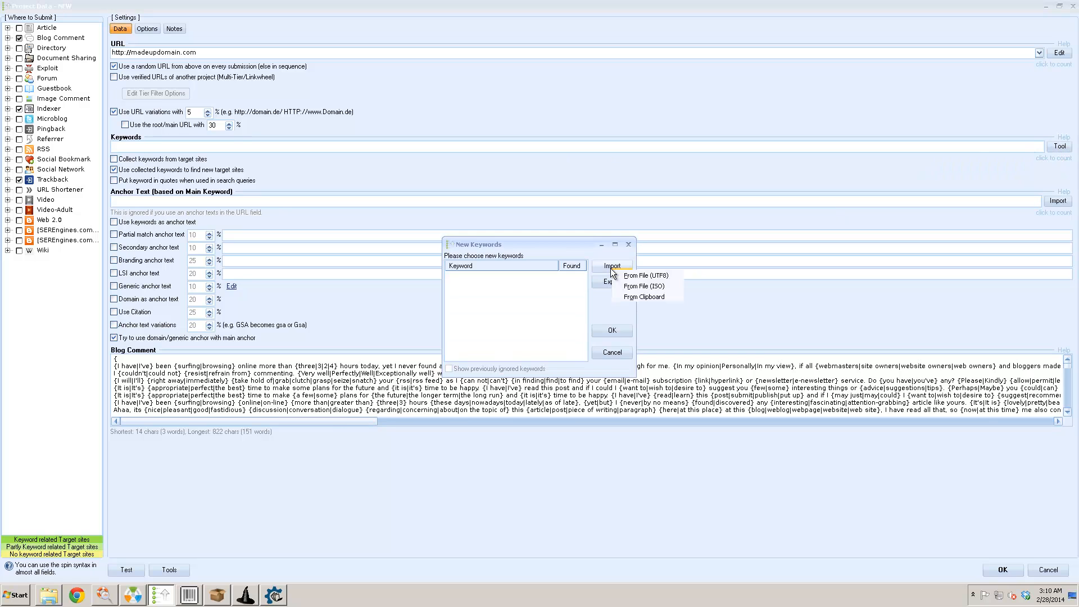
click(626, 297)
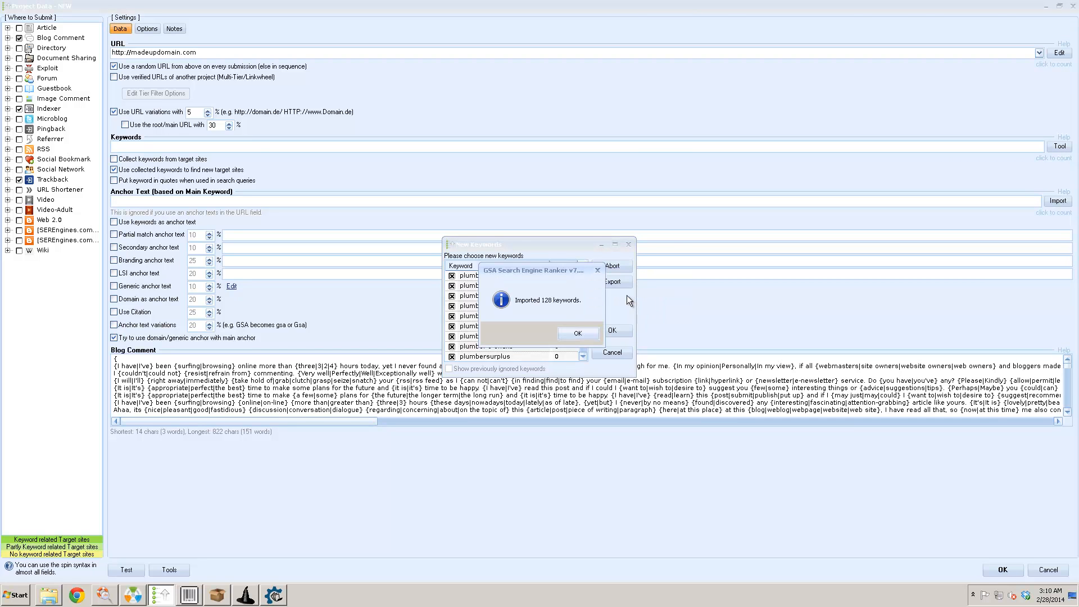
click(580, 332)
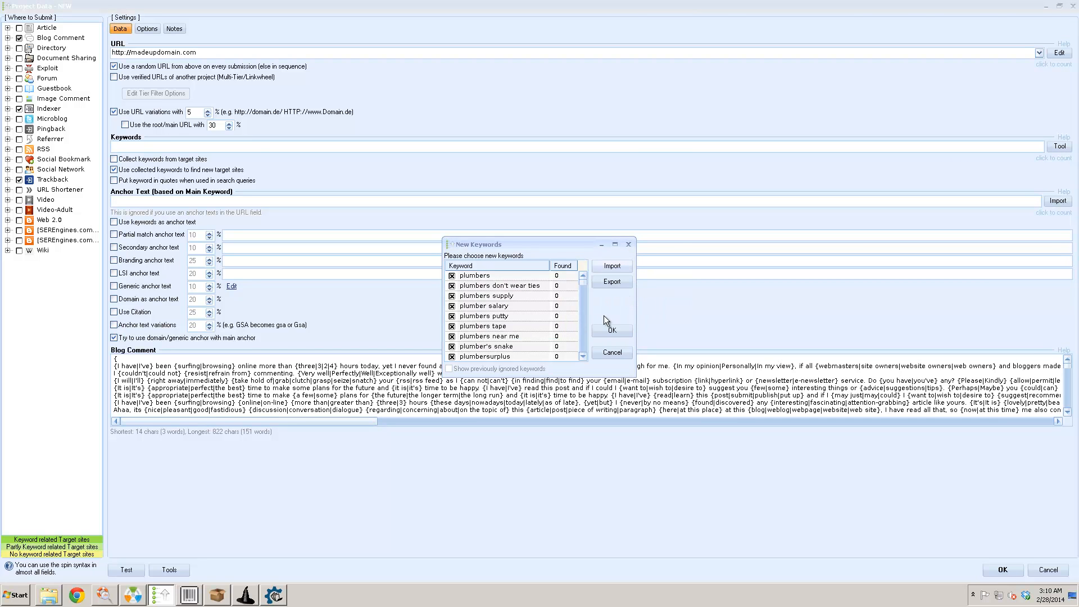
click(610, 330)
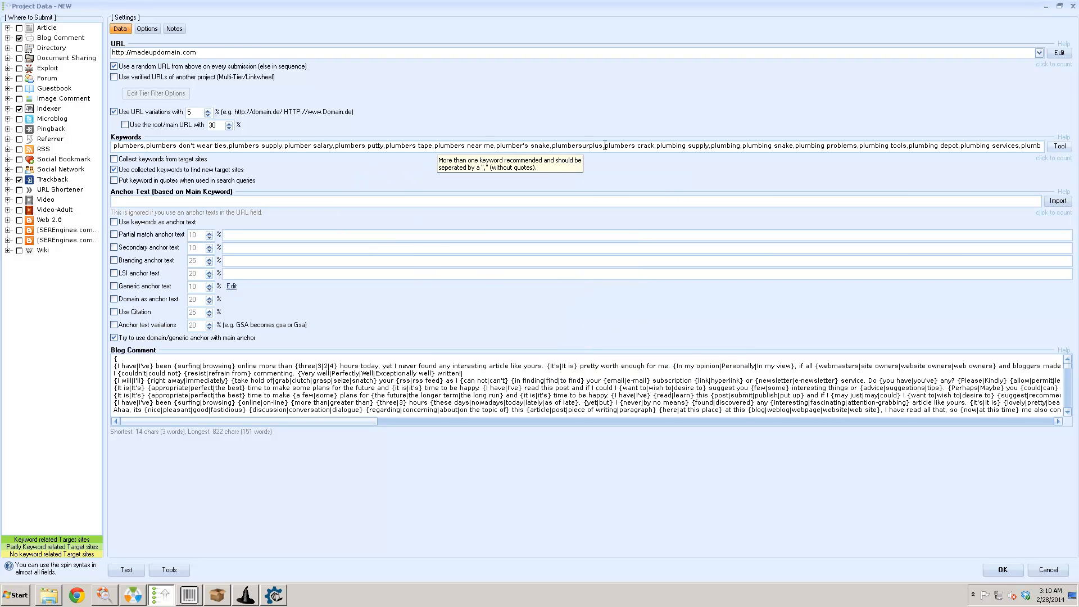
- Enter the anchor text {Plumber Birmingham|plumber in Birmingham|birmingham Plumber|best Plumber in Birmingham}
click(209, 201)
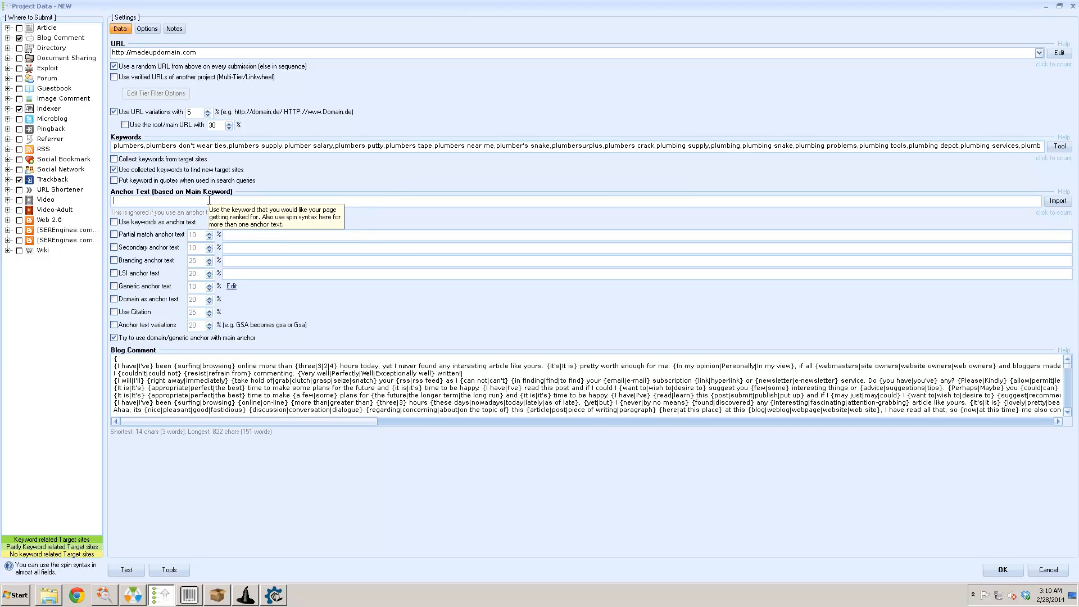
text({)
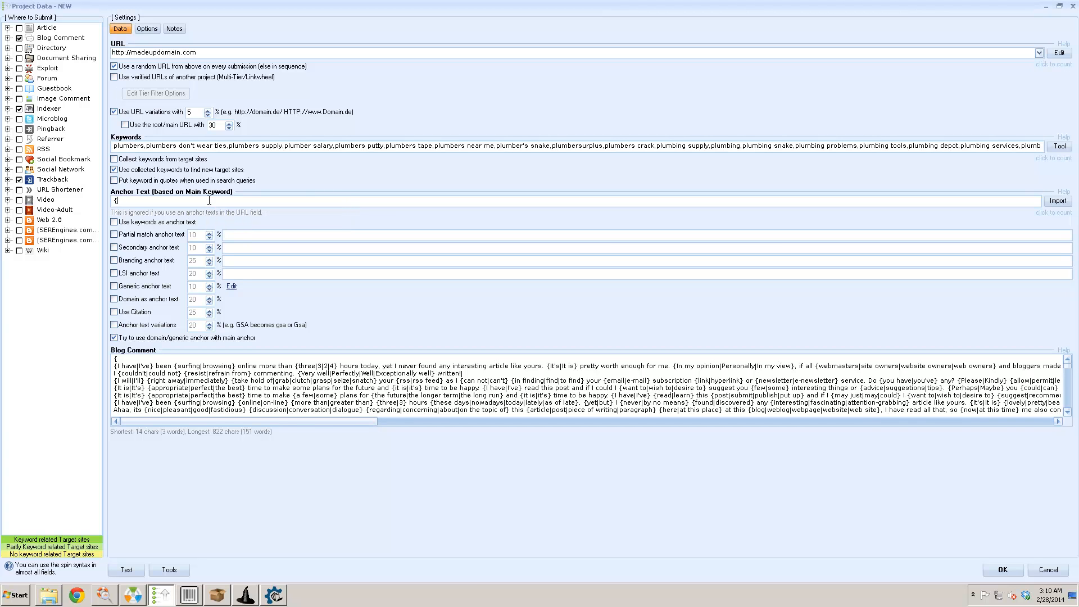
text(Plumber Birmingh)
text(am|)
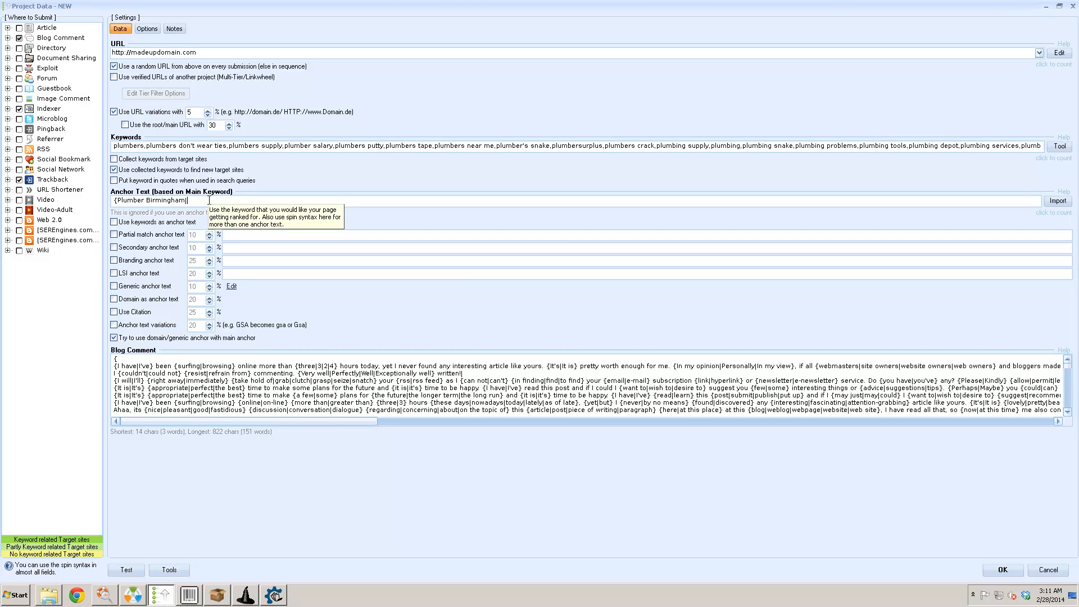
text(plumbe)
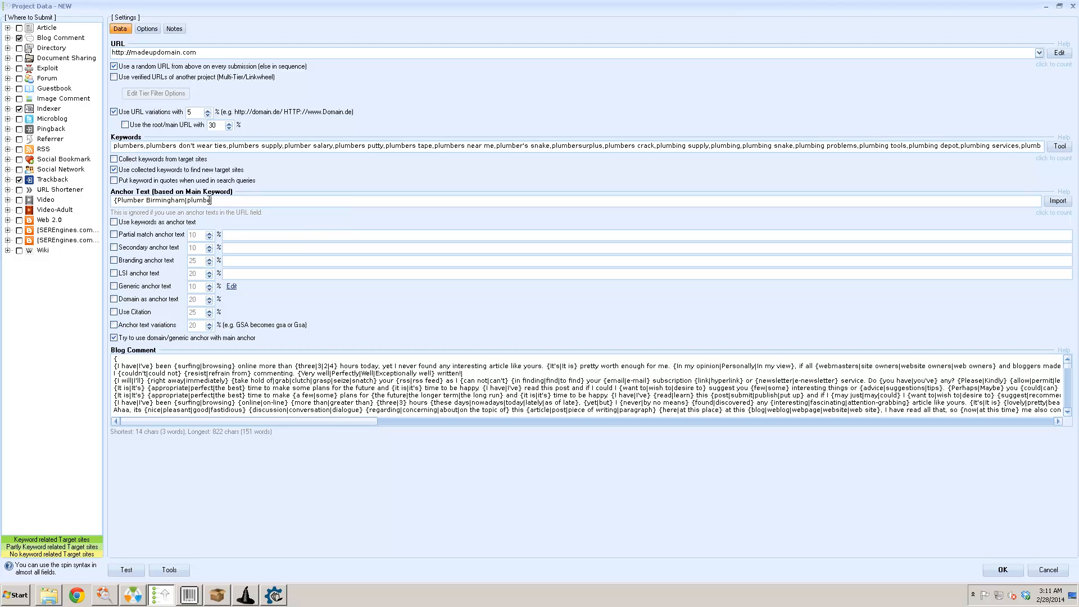
text(r in Birmingham|birmingham Plumber|best Plumber in Birmingham)
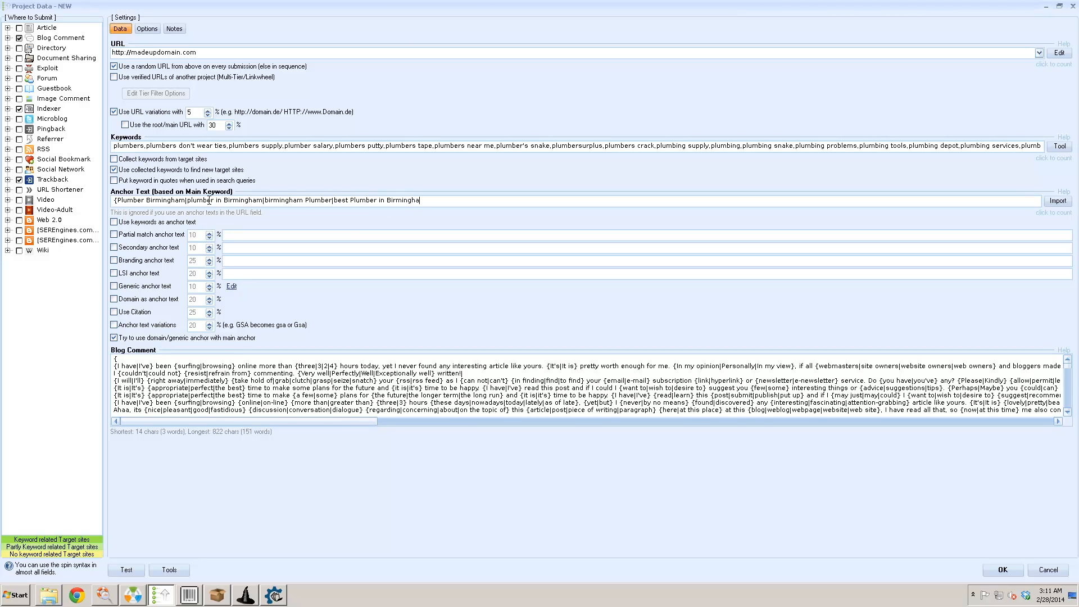
text(})
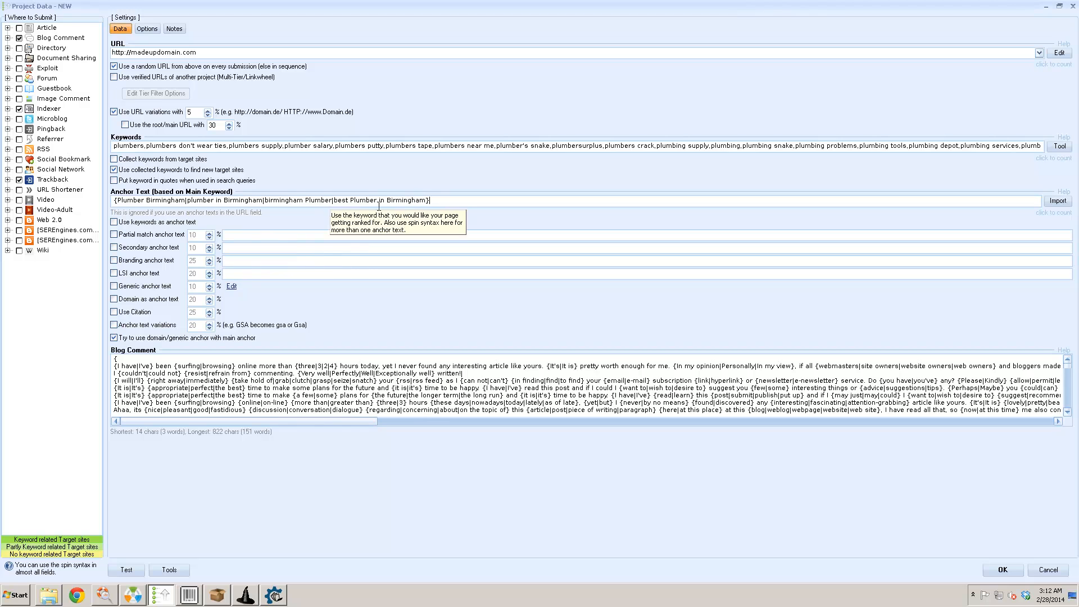
- Tick 'Branding anchor text' at 25% and place the cursor in its text field
click(161, 260)
click(242, 262)
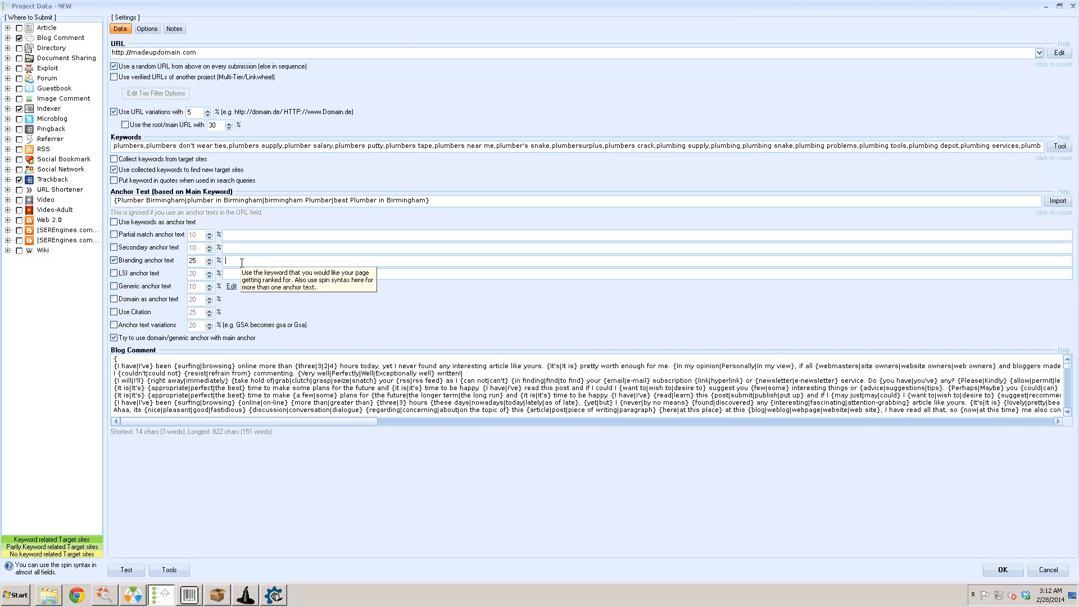
- Enter 'ABC Plumbing Ltd' as branding anchor text and lower its share to 10%
text(ABC P)
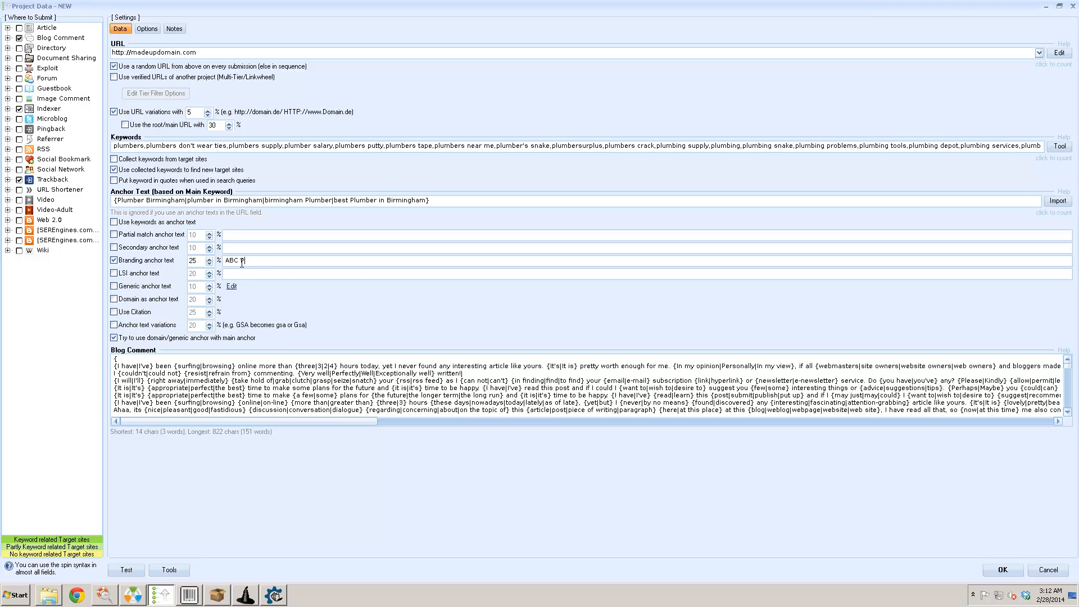
text(lumbing Ltd)
double_click(192, 260)
text(10)
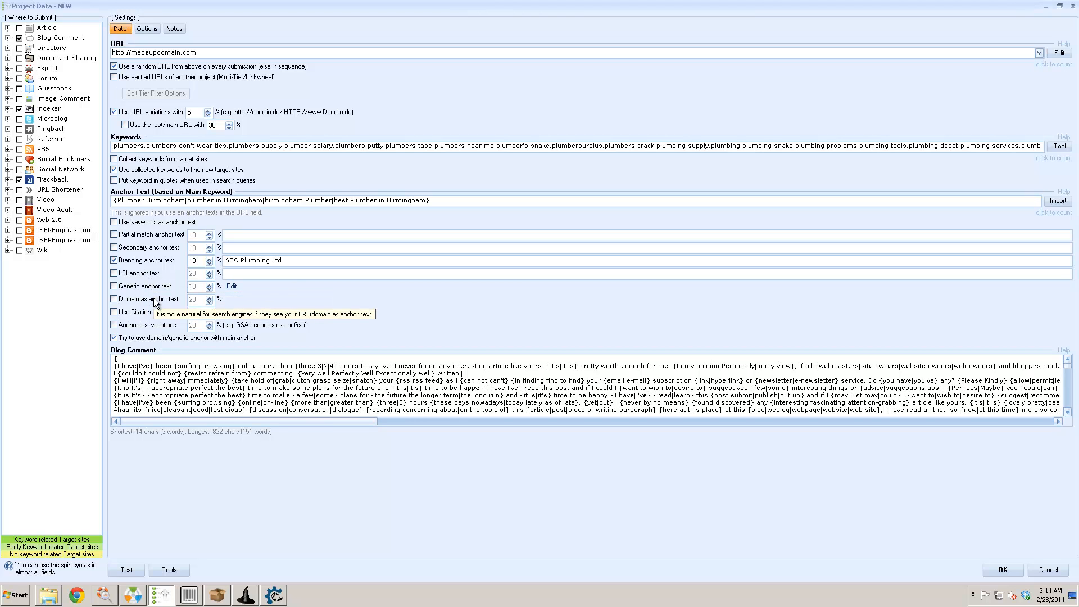
- Enable generic anchor text, review its phrase list in Notepad, and set it to 30%
click(148, 288)
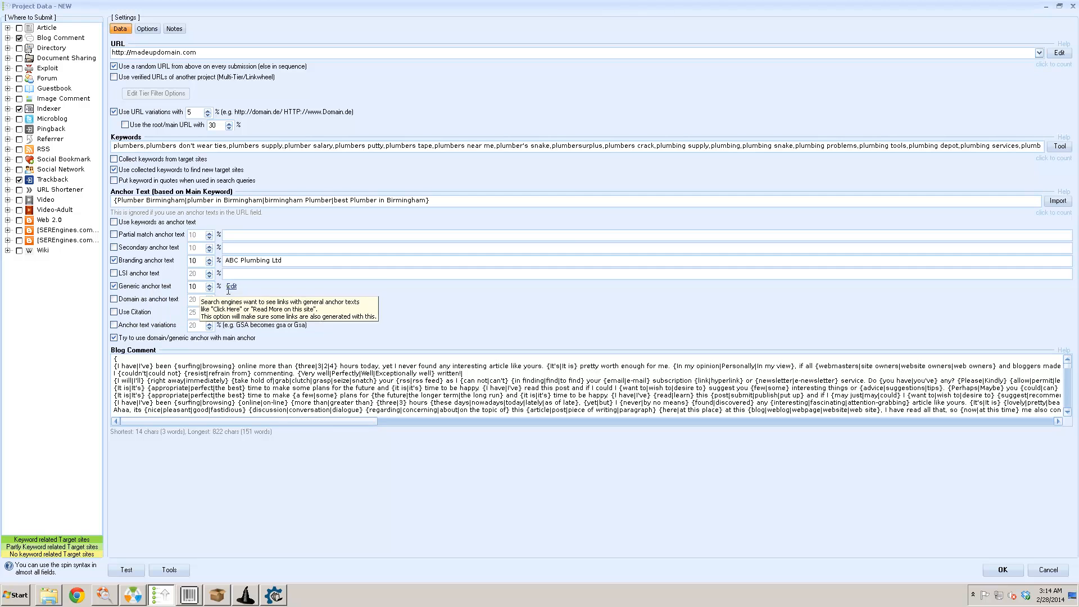
click(231, 286)
scroll(231, 243, down, 6)
drag(231, 104, 381, 75)
scroll(354, 146, down, 20)
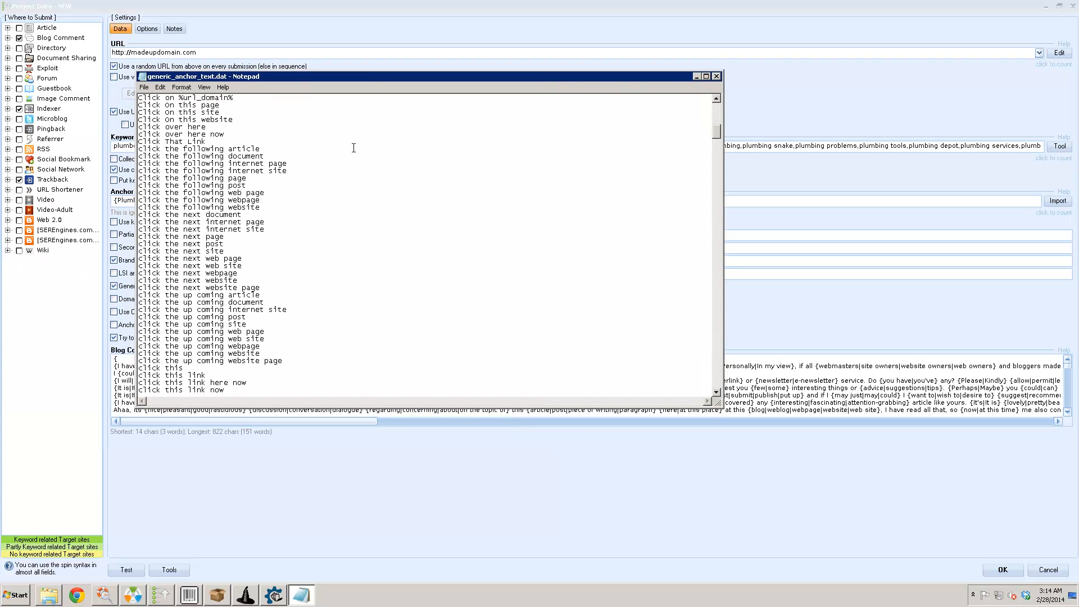
scroll(354, 148, down, 11)
scroll(353, 148, down, 6)
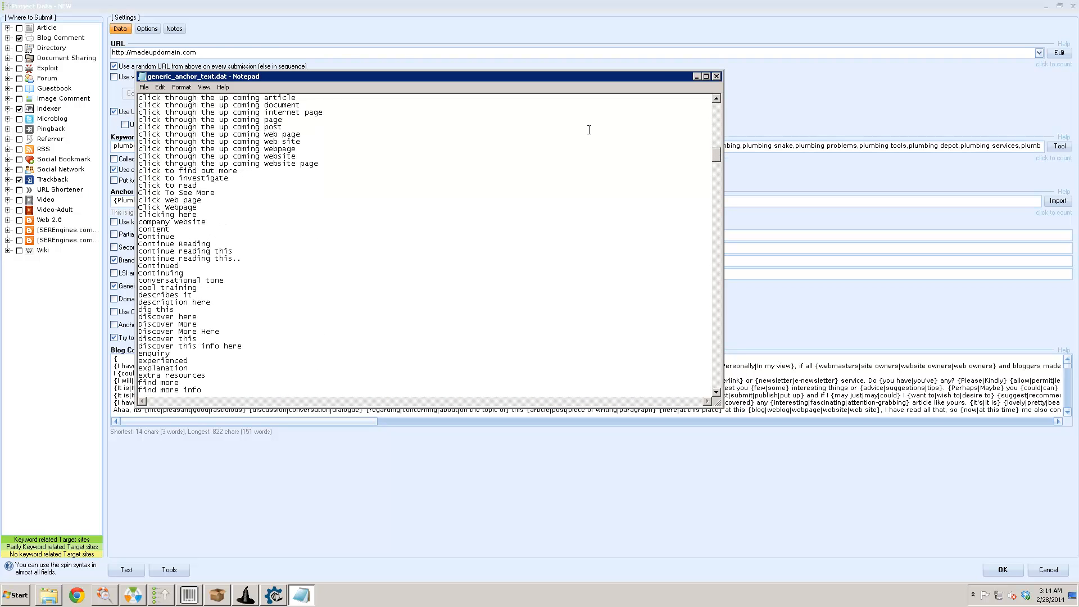
click(717, 75)
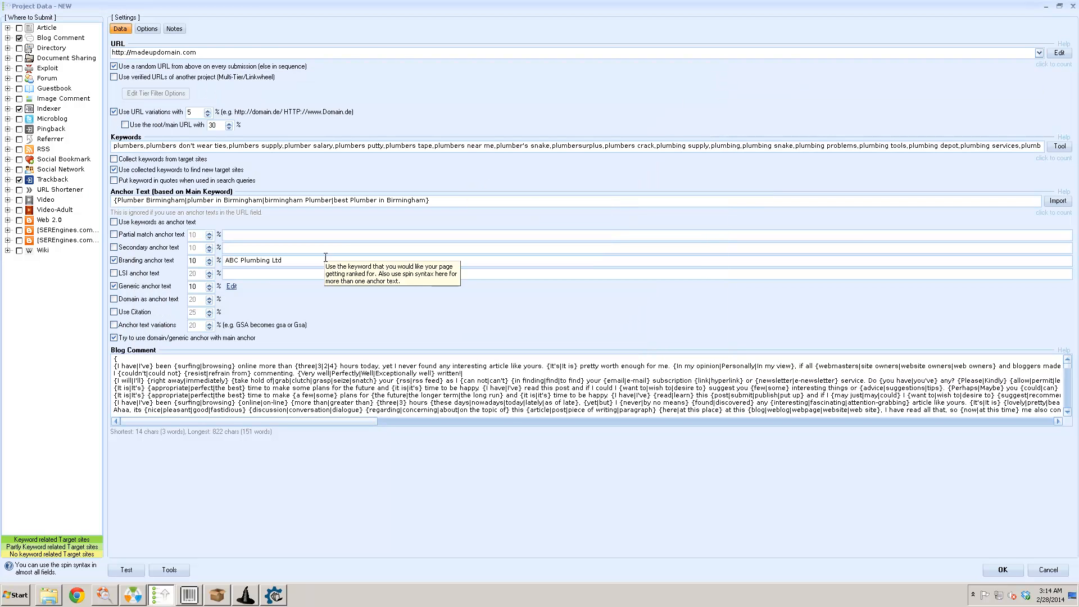
double_click(190, 287)
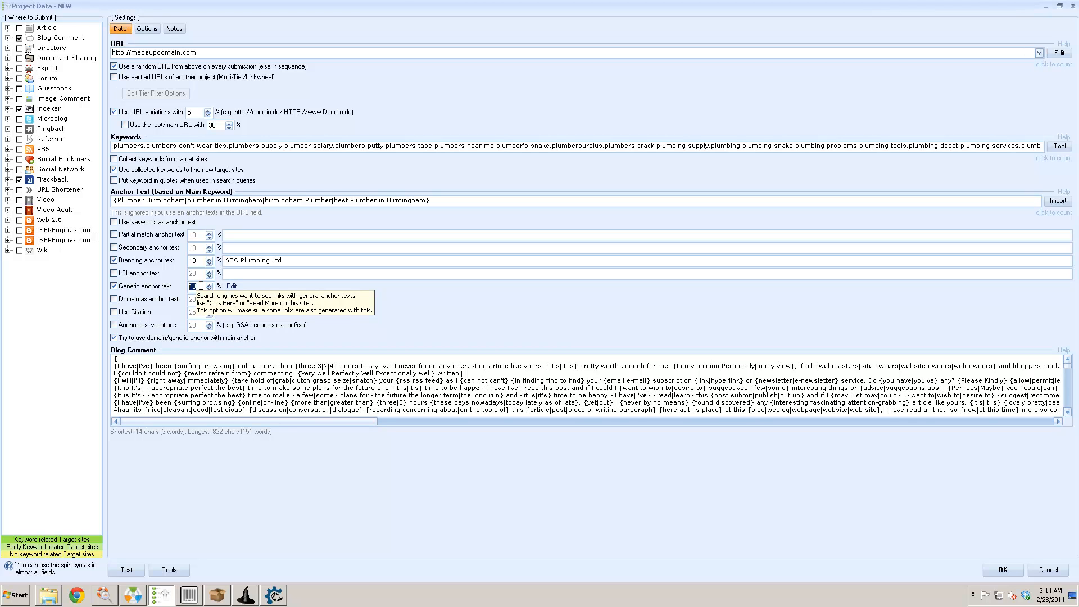
text(30)
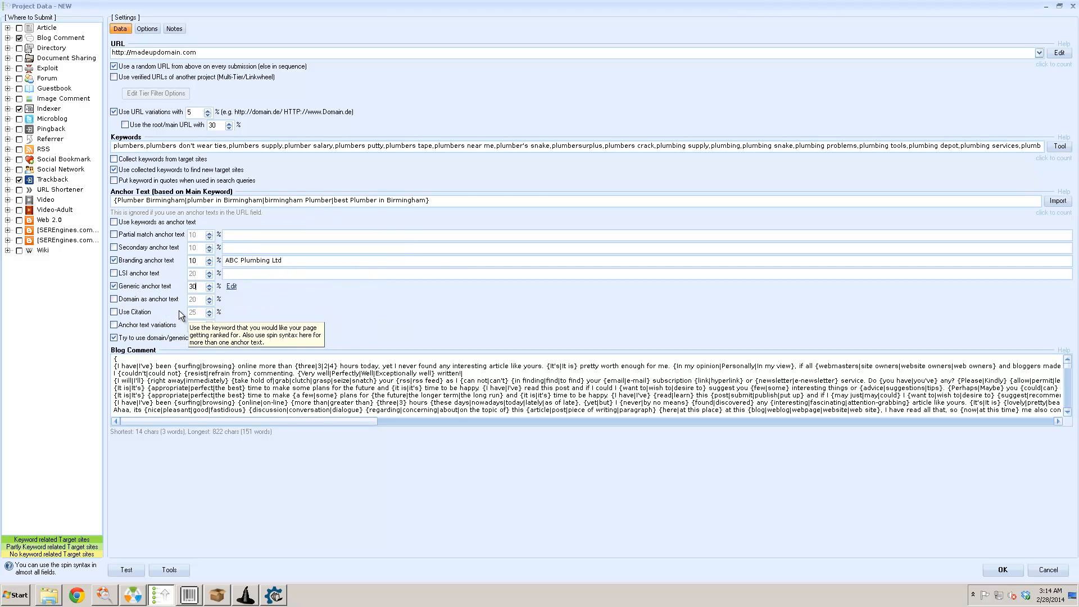
- Set domain anchor and citation to 5% each, enable anchor variations, and untick domain/generic pairing
click(148, 301)
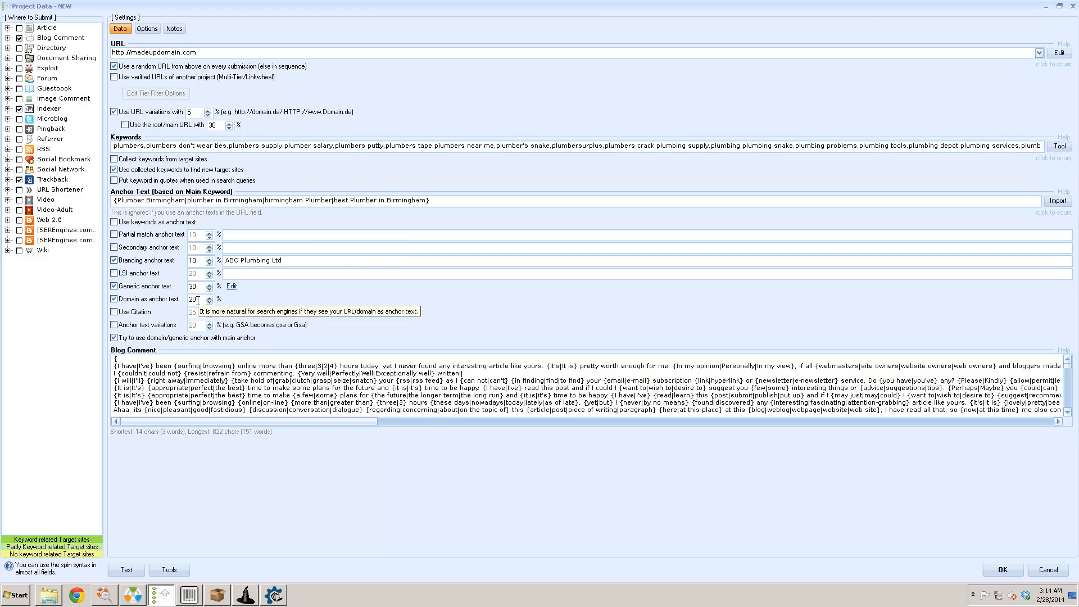
text(5)
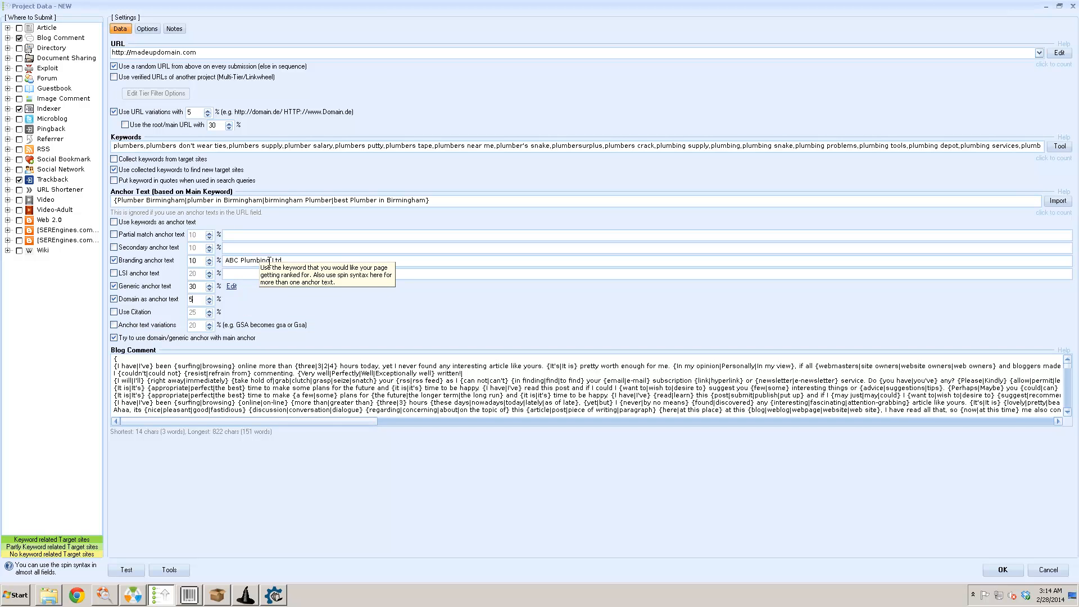
drag(283, 260, 230, 264)
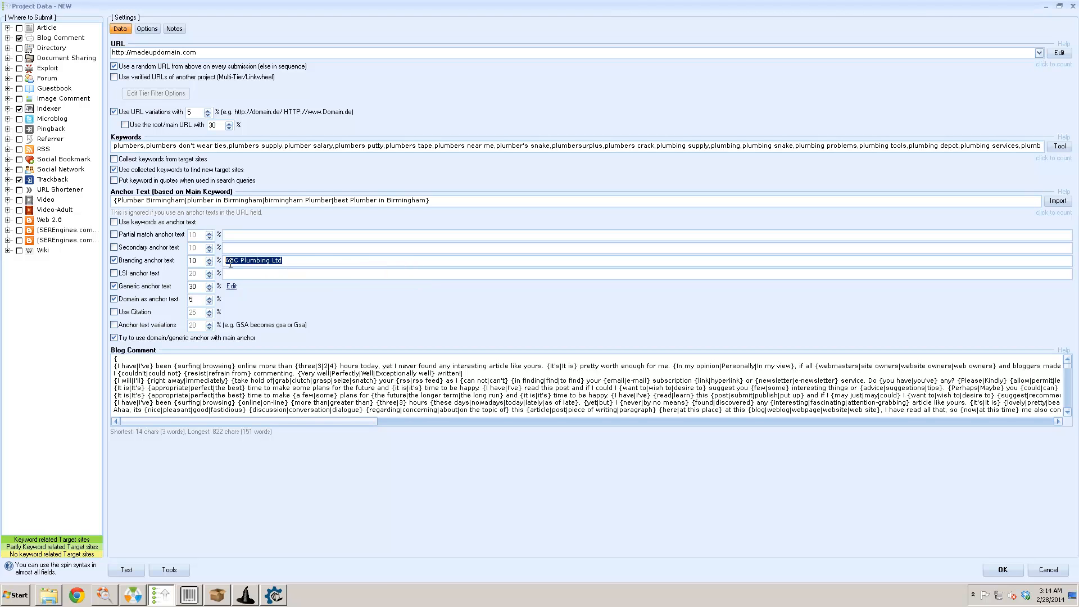
click(144, 318)
key(Tab)
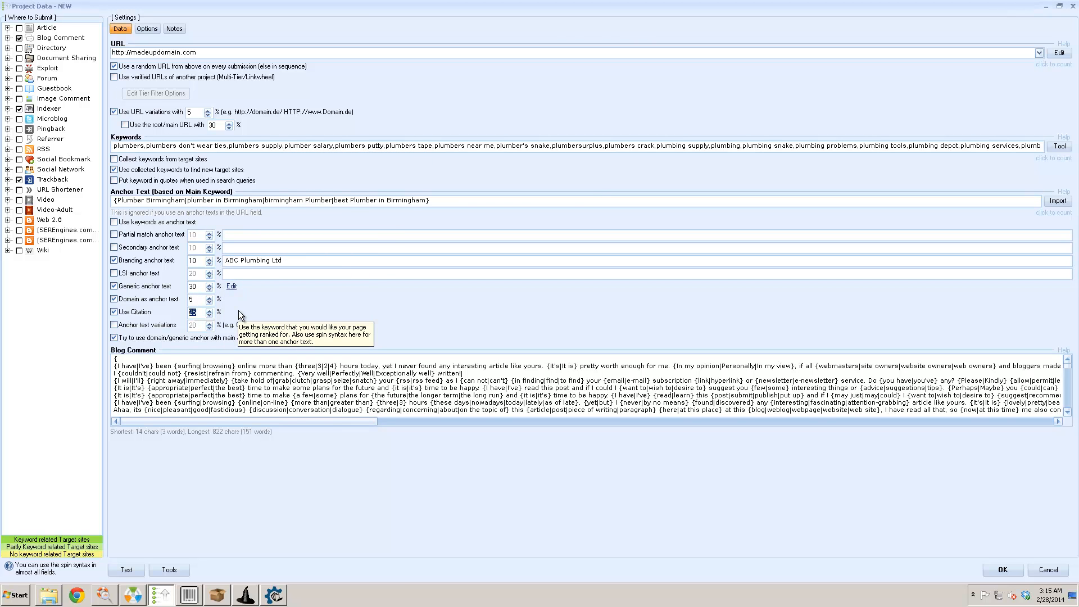
text(5)
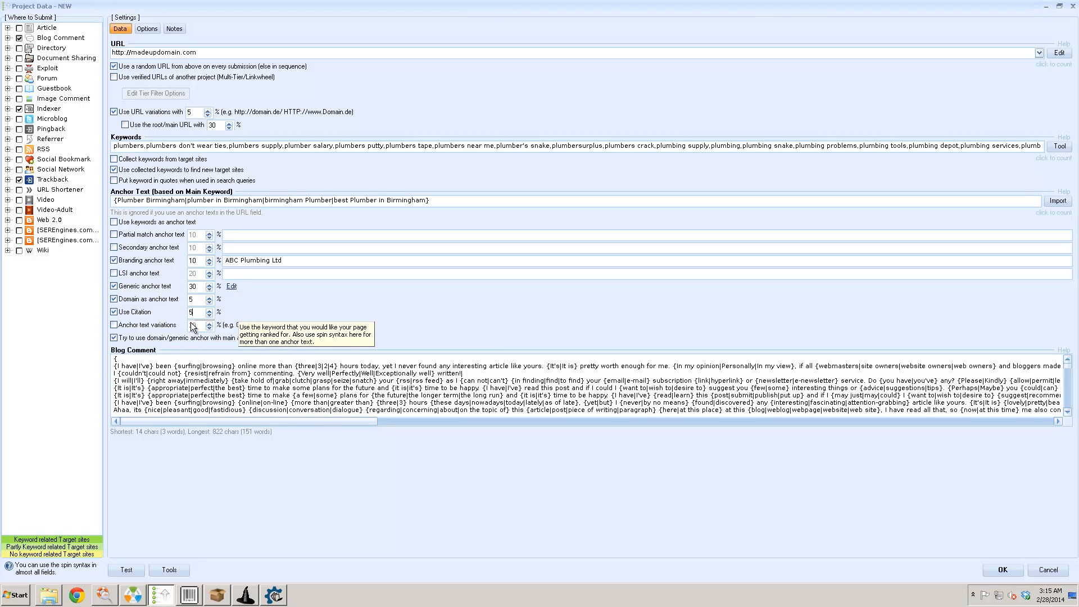
click(158, 329)
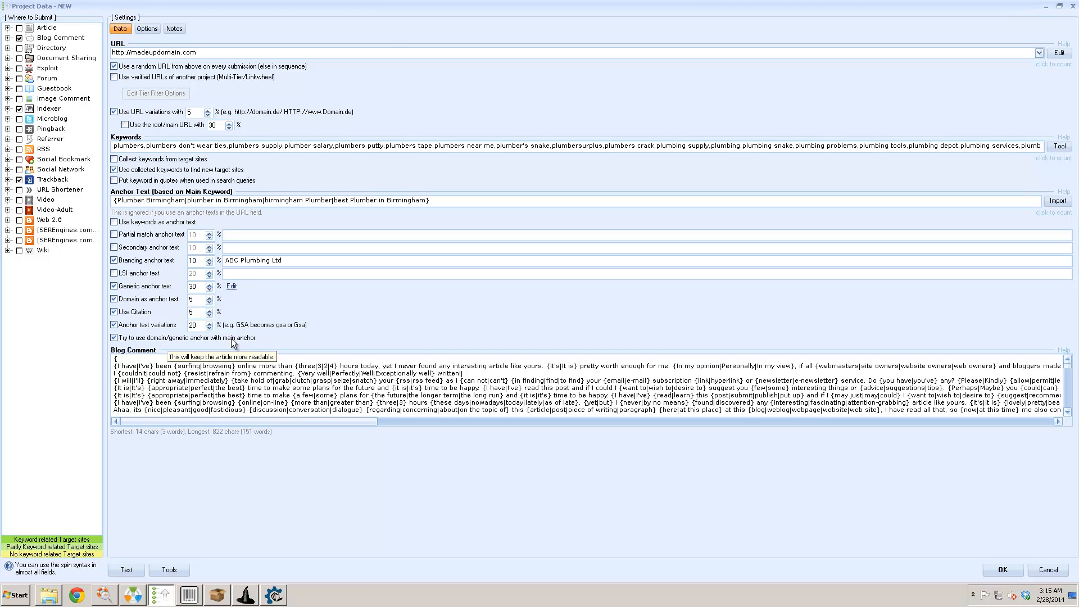
click(124, 342)
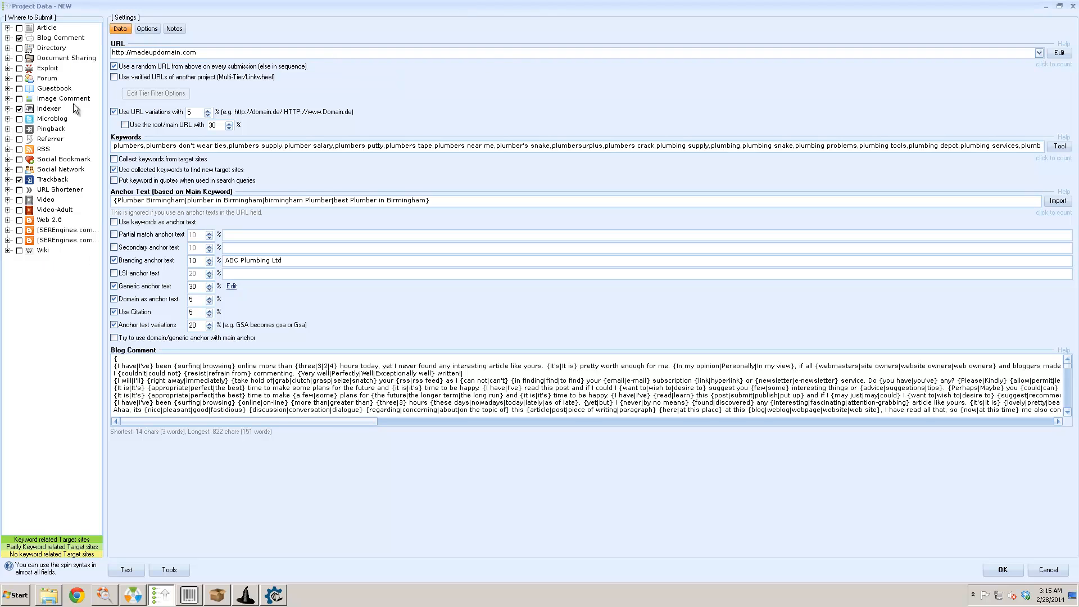
- Untick Blog Comment and Trackback, then tick the full Article engine group
click(19, 38)
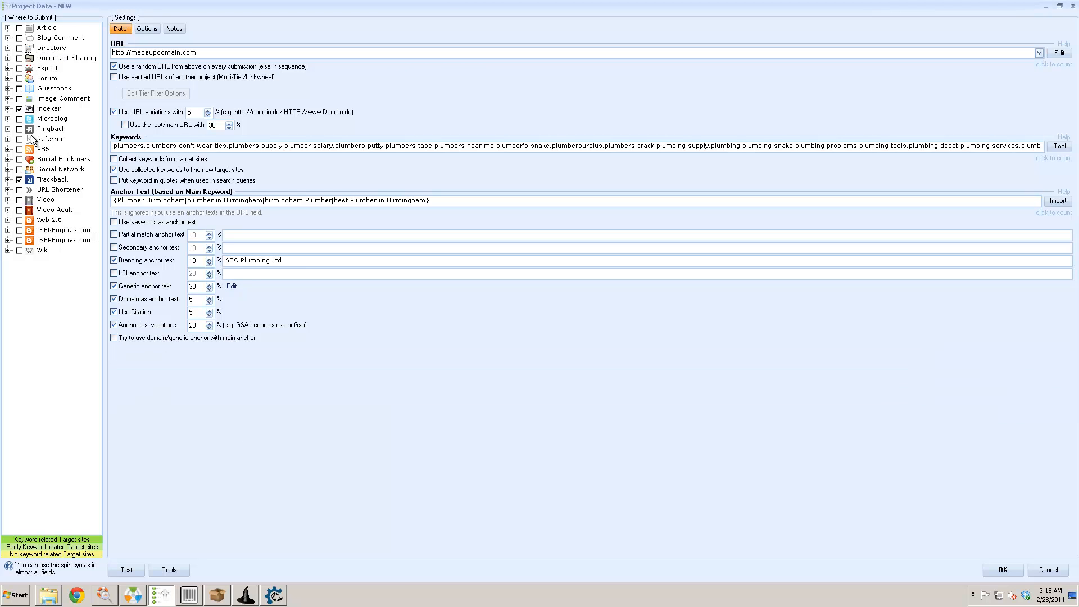
click(20, 179)
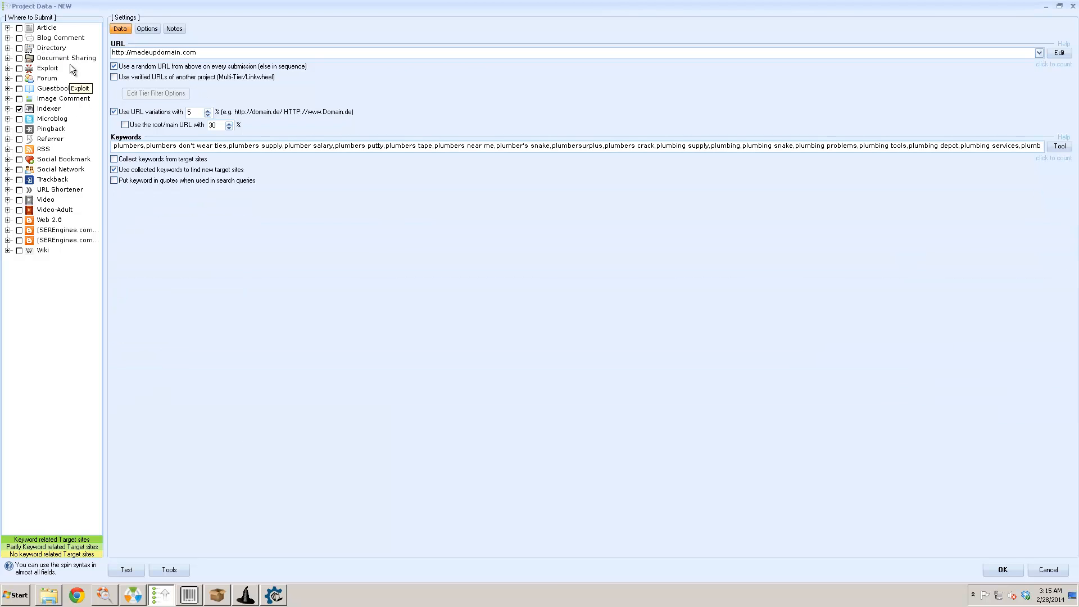
click(8, 28)
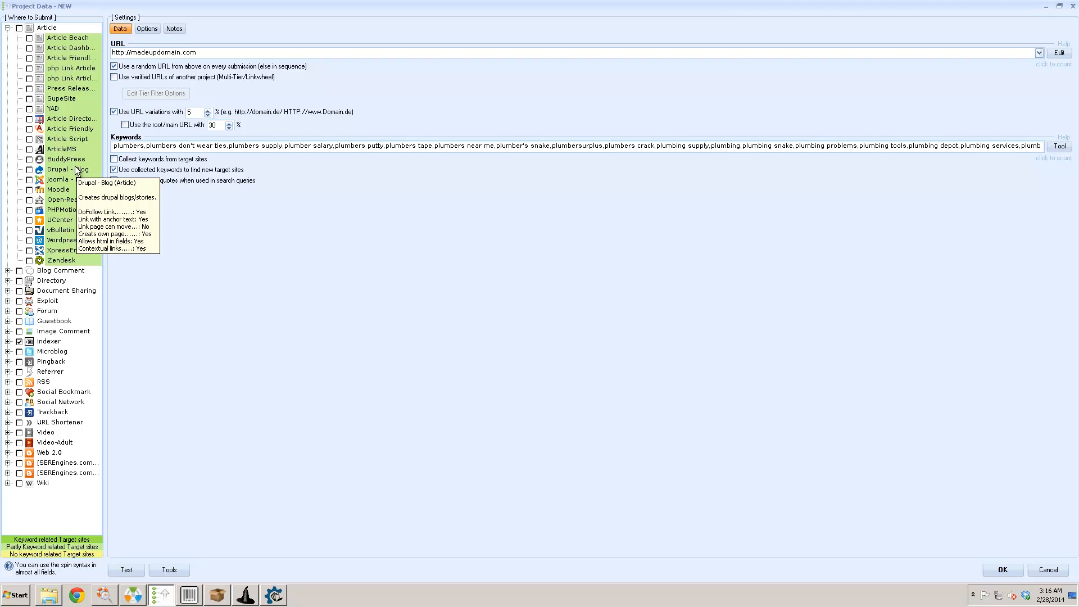
click(20, 28)
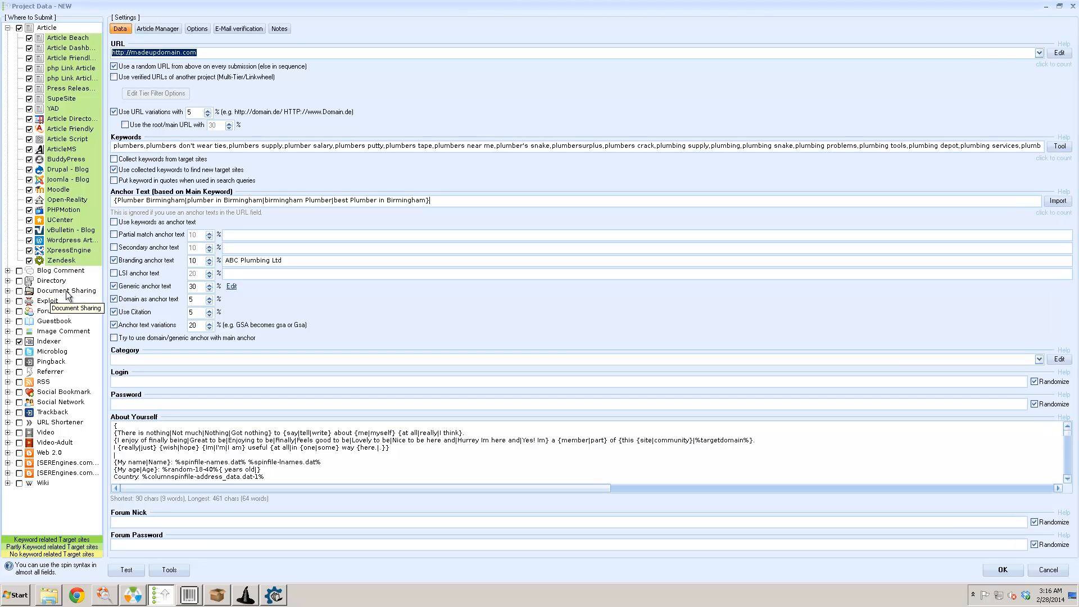
- Tick Social Network and Wiki as additional submission targets
mouse_move(52, 348)
click(19, 402)
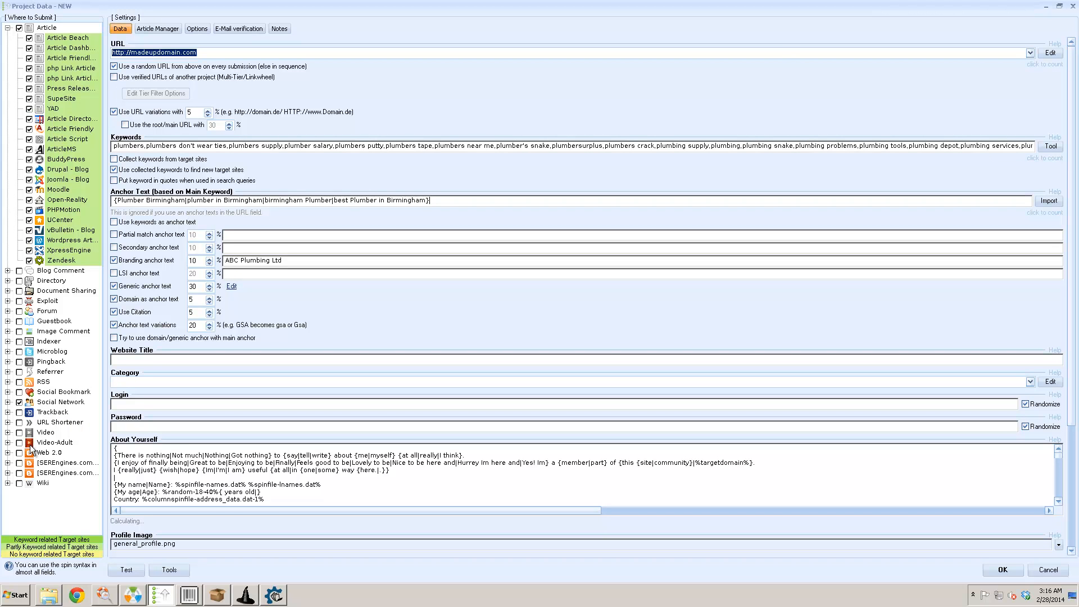
click(19, 484)
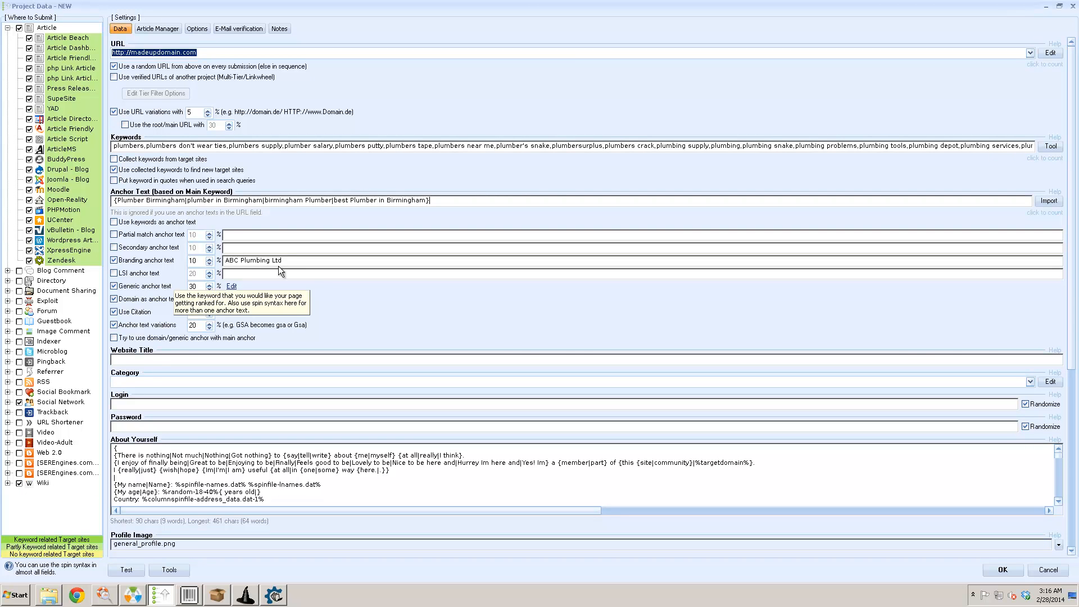
scroll(345, 291, down, 5)
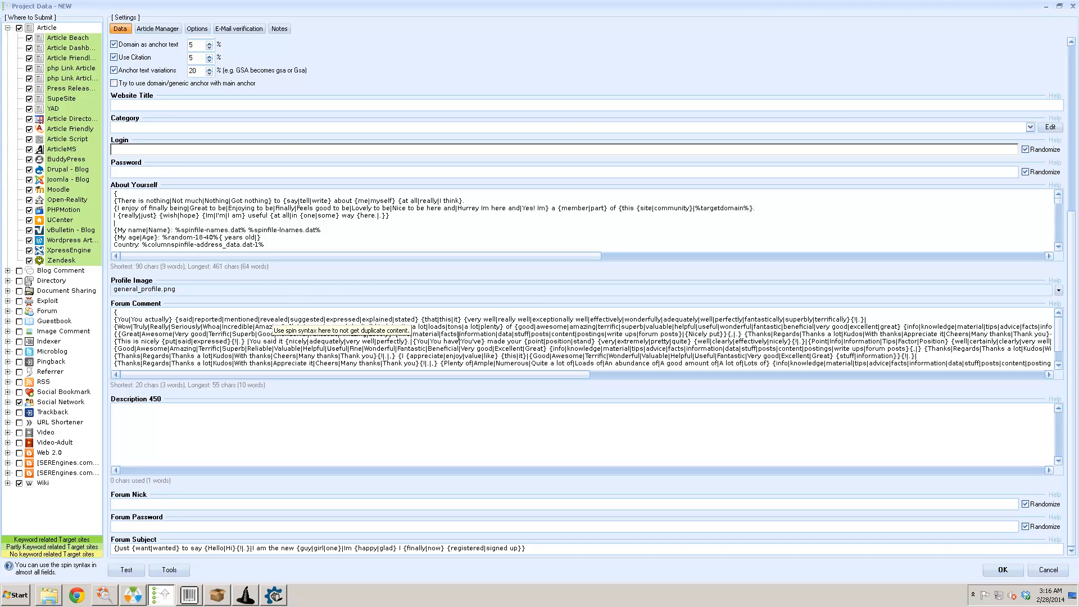
- Check the About Yourself and Description 450 fields, then switch to Wicked Article Creator
scroll(359, 334, up, 3)
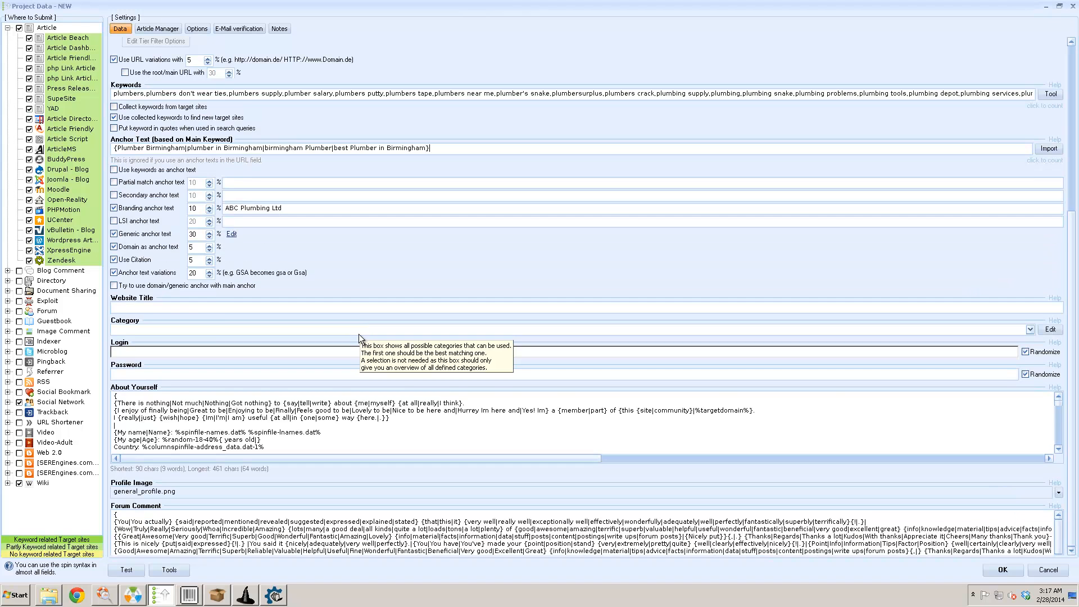
scroll(359, 334, down, 3)
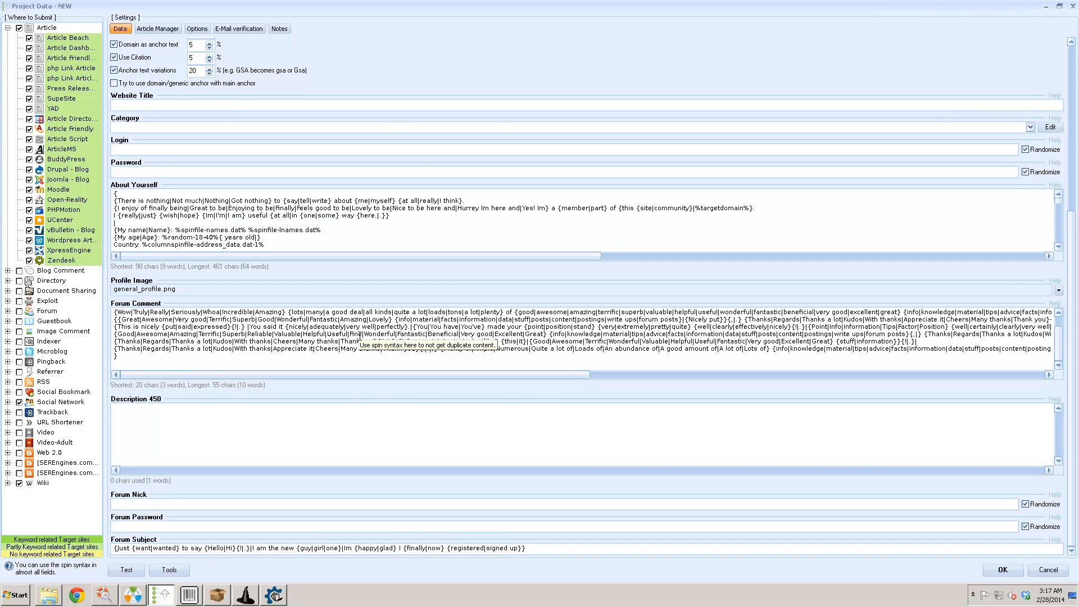
scroll(360, 336, up, 1)
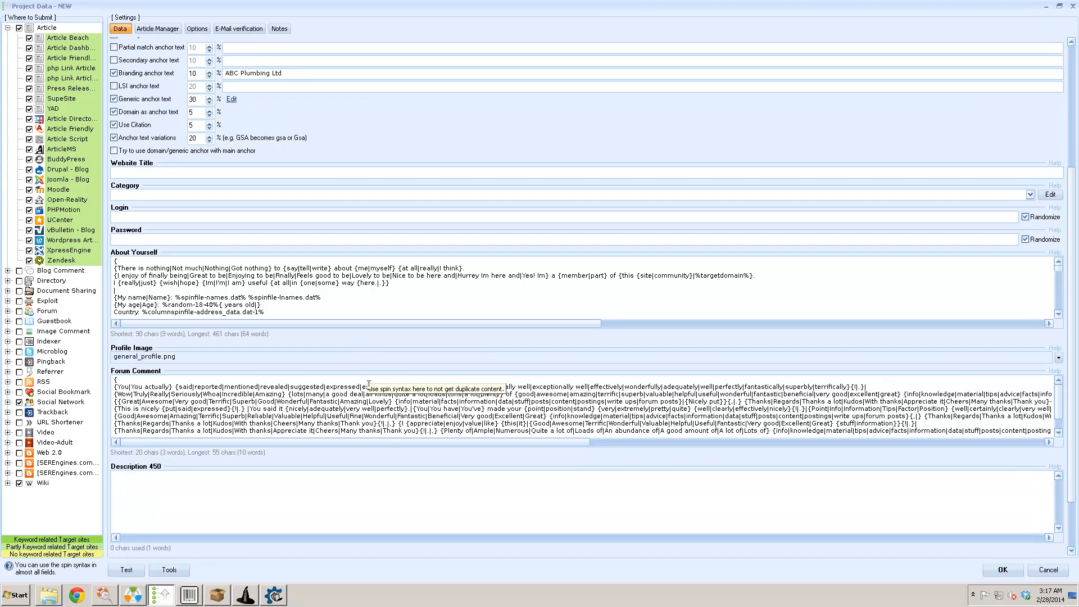
scroll(369, 386, down, 1)
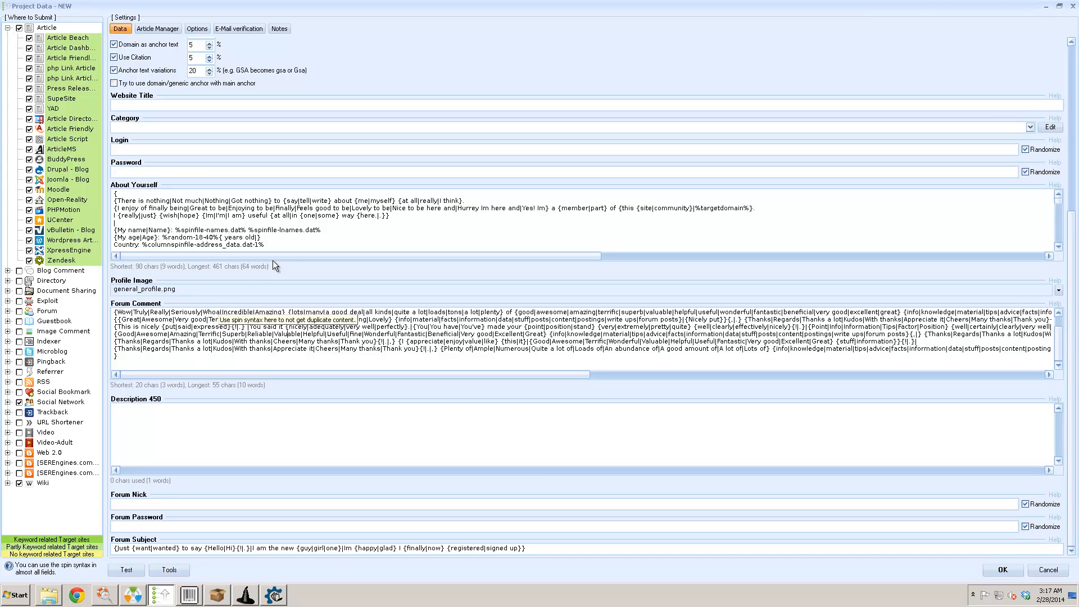
click(287, 246)
click(194, 419)
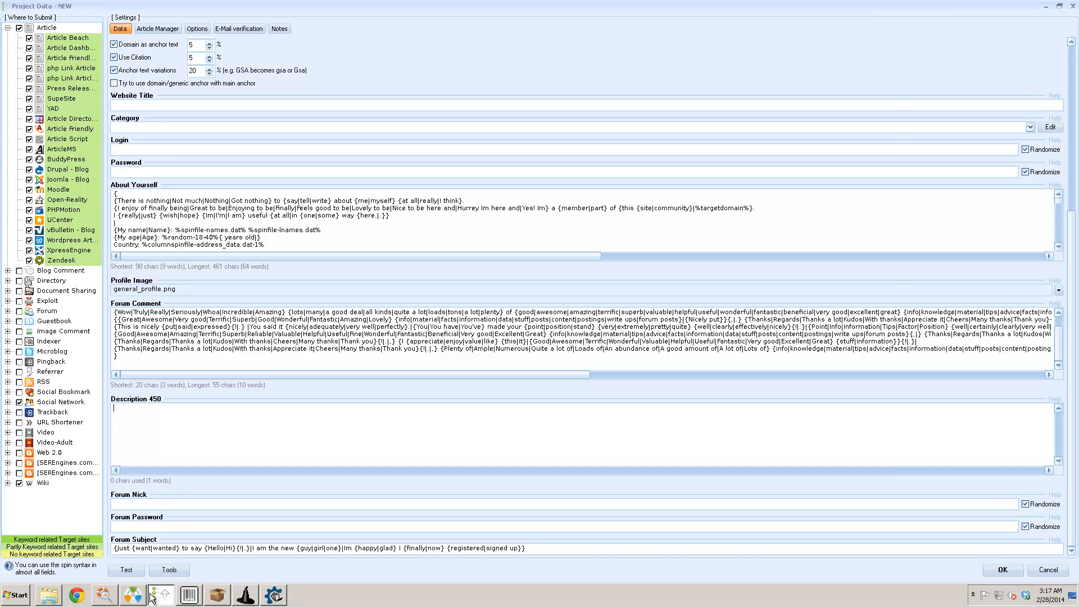
click(245, 596)
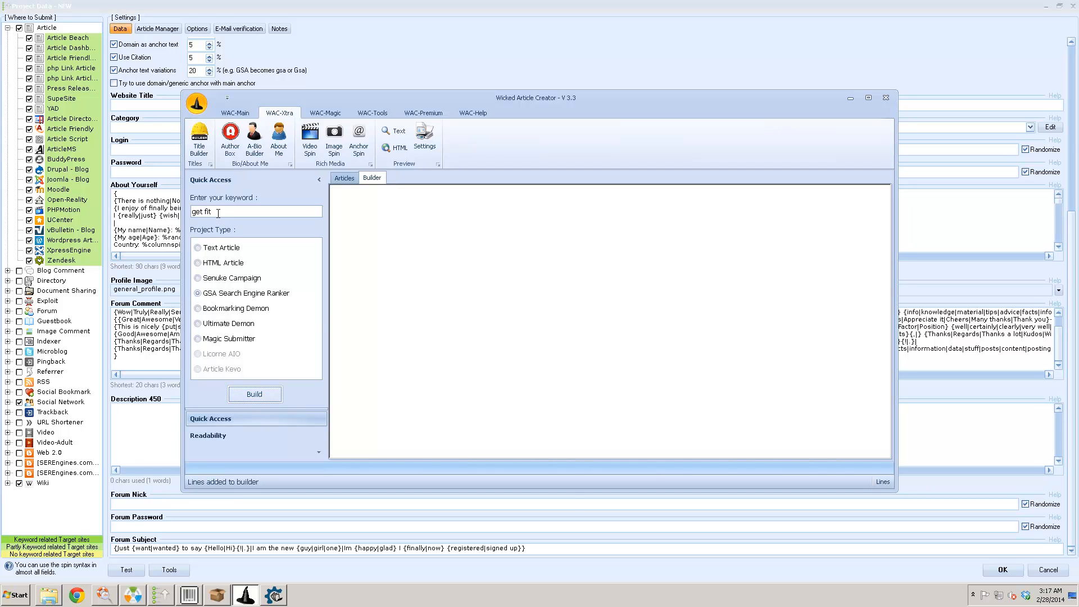
- Replace the keyword 'get fit' with 'plumbing' and watch the Articles list as examiner.com URLs are scraped
drag(218, 214, 170, 210)
text(plumbing)
click(343, 179)
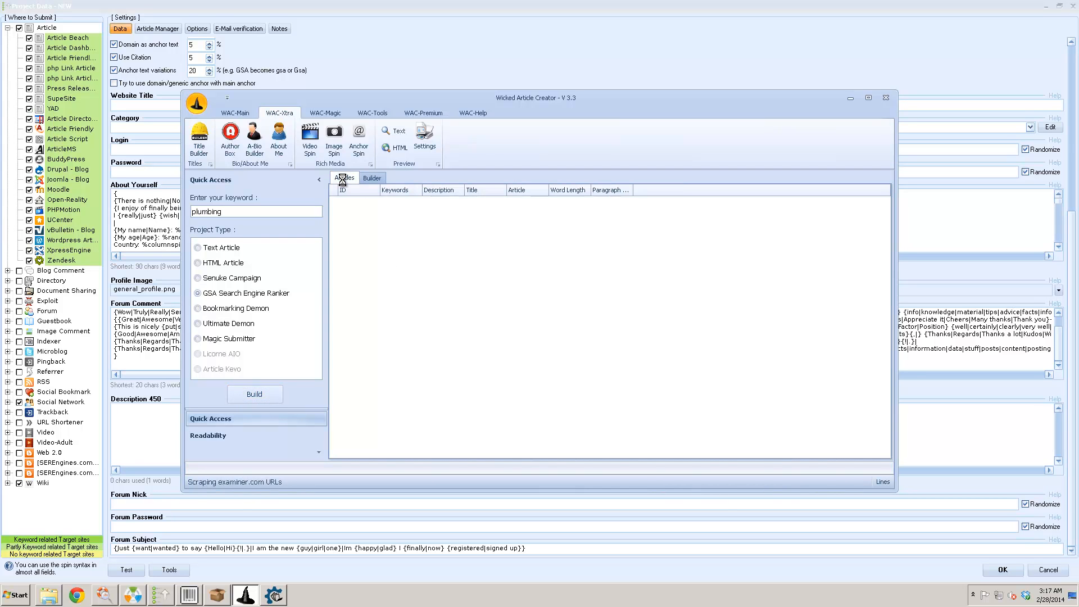
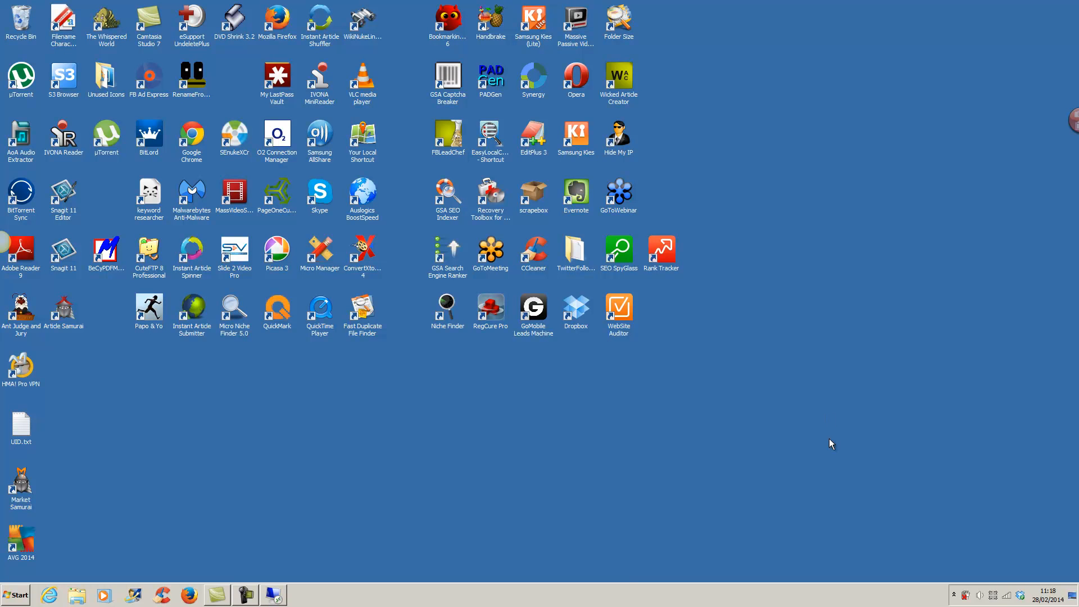
- Switch to Wicked Article Creator's window with the generated plumbing keywords and spun anchor text
click(235, 597)
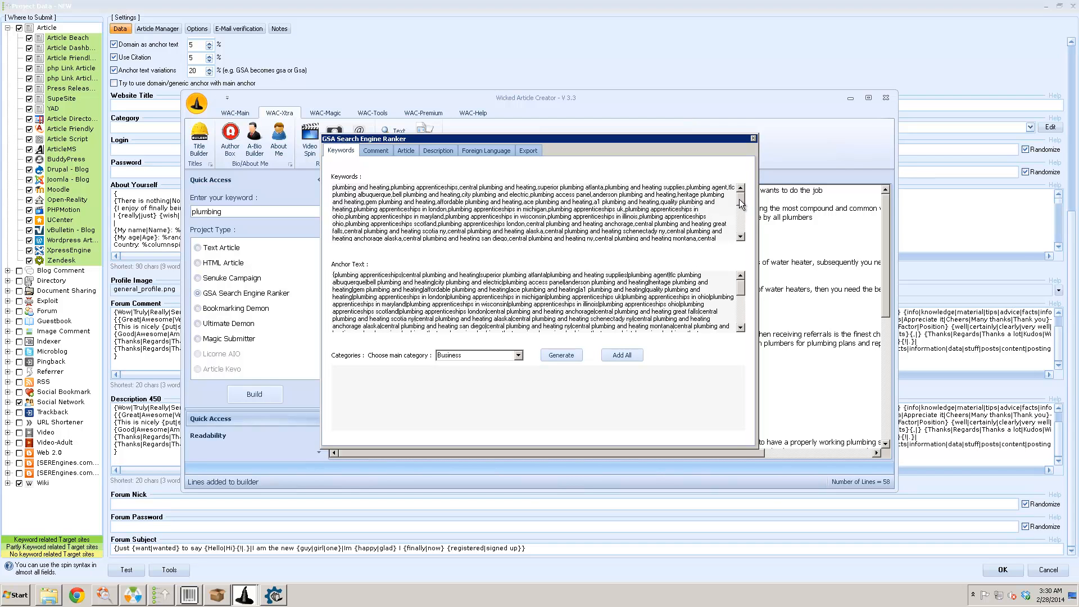
- Scroll through the generated plumbing keywords and the generated comments
scroll(740, 201, down, 2)
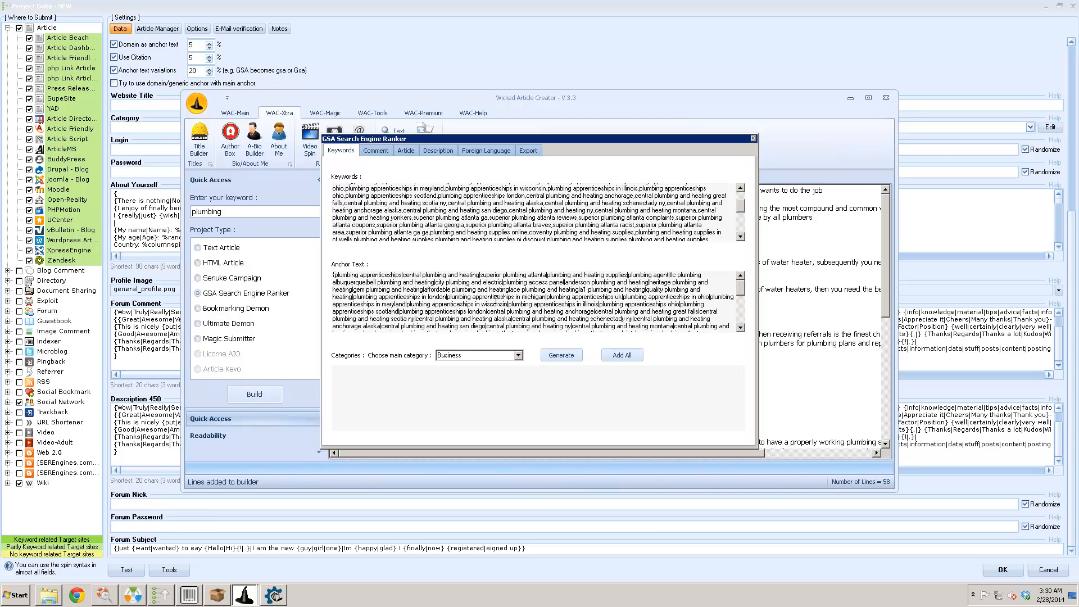
mouse_move(741, 286)
mouse_down()
mouse_move(741, 318)
mouse_move(741, 281)
mouse_up()
drag(741, 206, 738, 177)
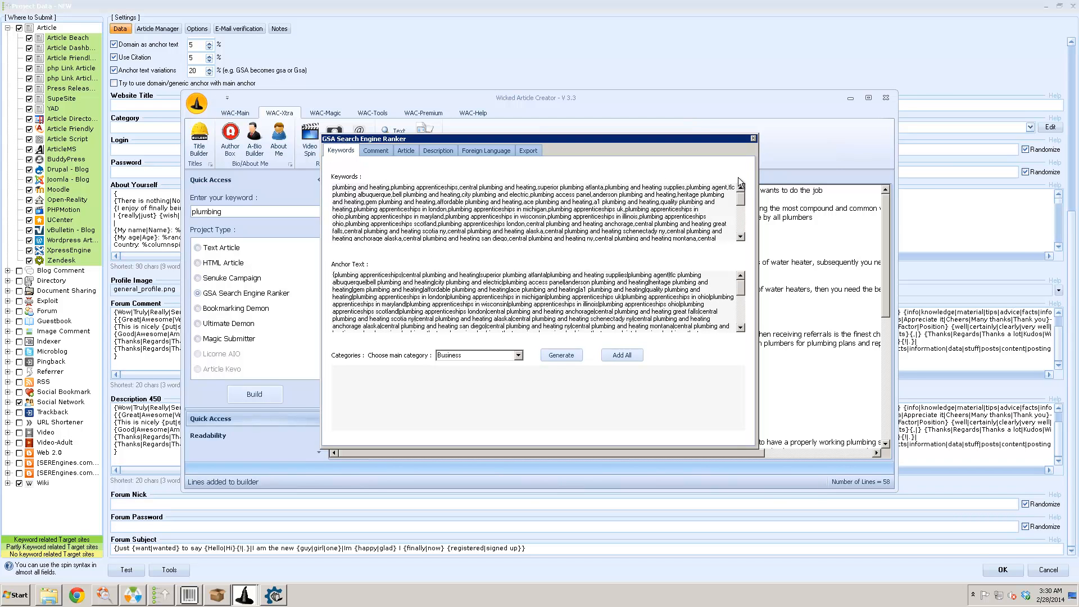
click(384, 150)
mouse_move(530, 198)
mouse_down()
mouse_move(532, 275)
mouse_move(537, 181)
mouse_up()
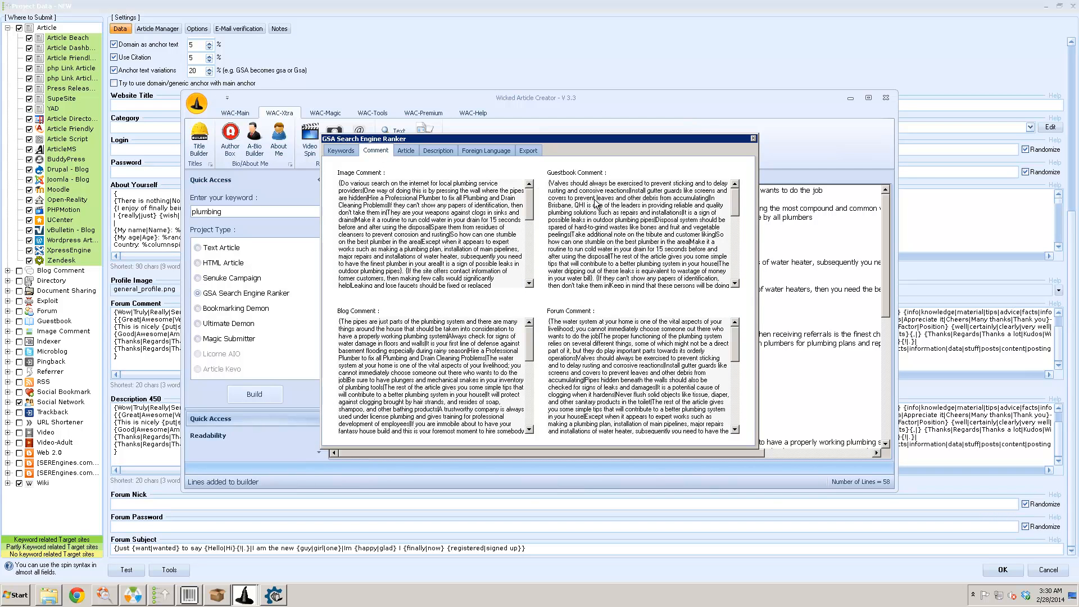
drag(736, 207, 733, 288)
drag(736, 335, 734, 416)
- Review the generated articles, titles, descriptions and German and Polish translations
click(415, 152)
click(447, 152)
click(408, 156)
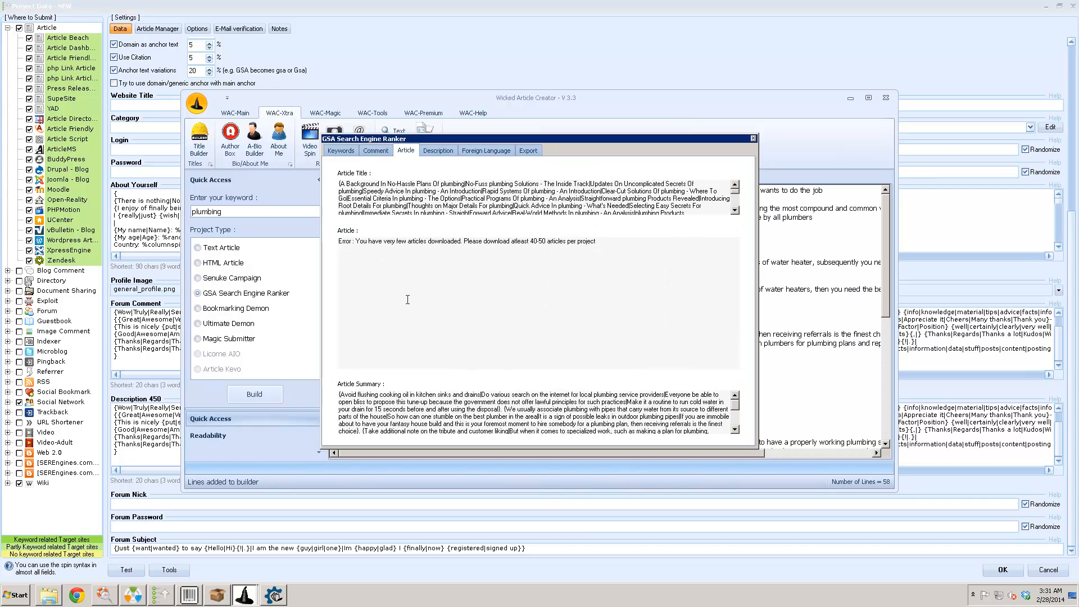
click(440, 147)
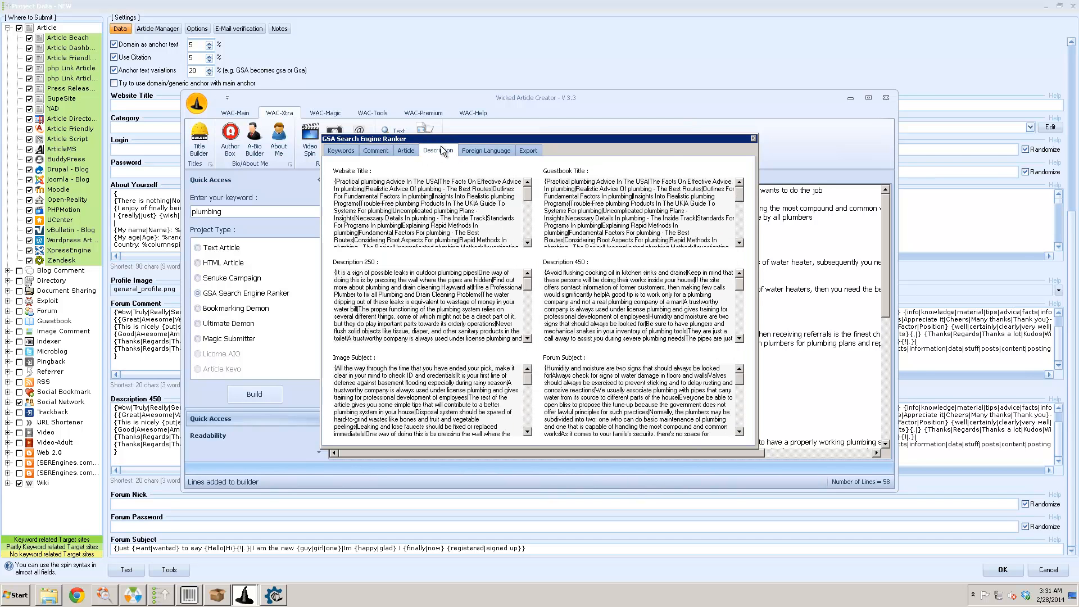
click(482, 152)
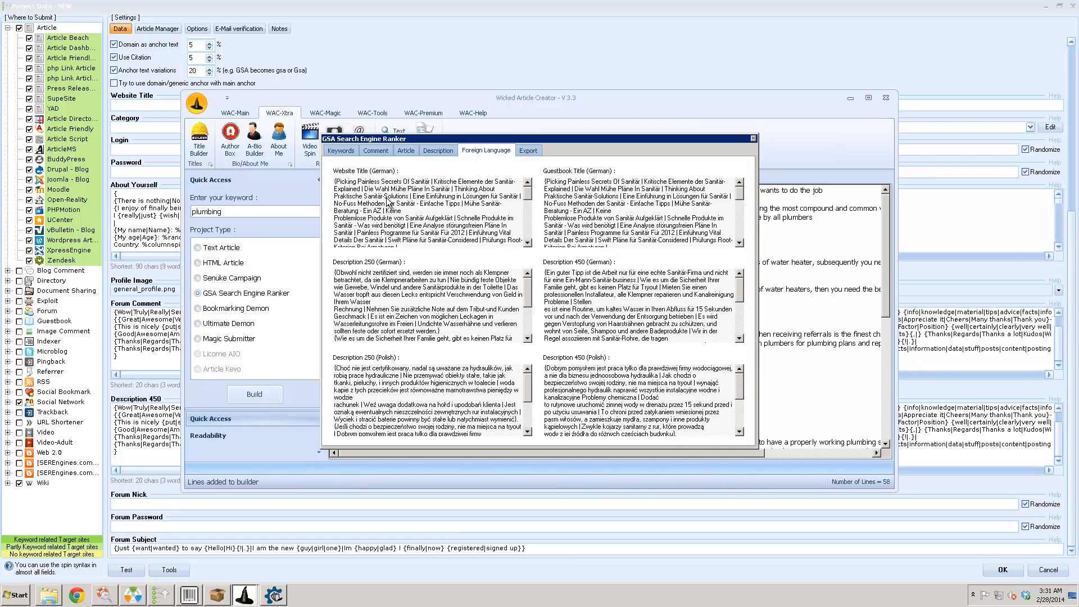
click(528, 149)
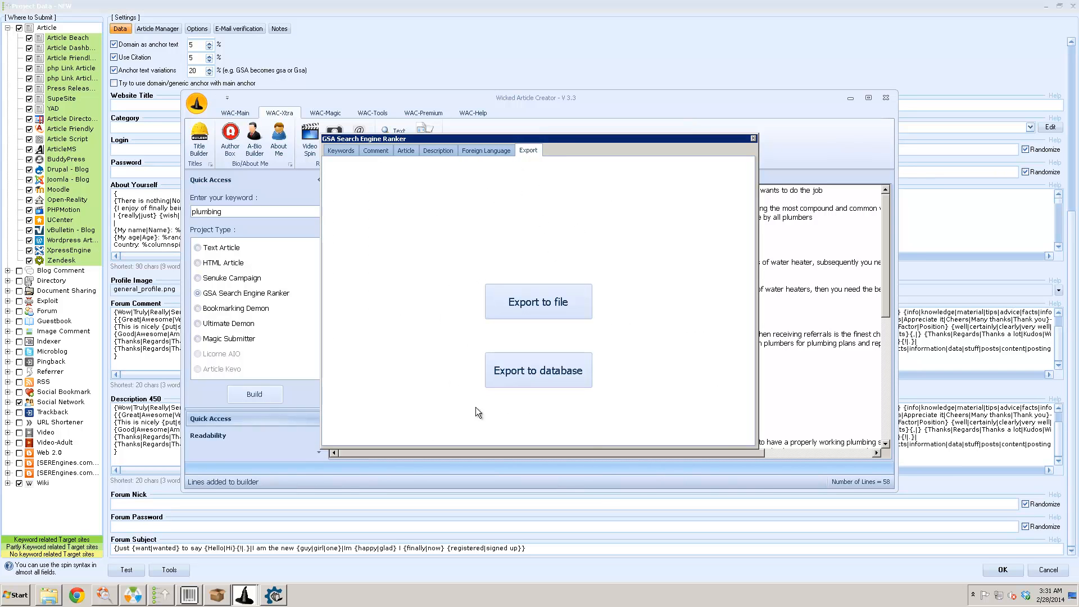
- Export the plumbing content to the database, copying its ID, then close Wicked Article Creator
click(530, 372)
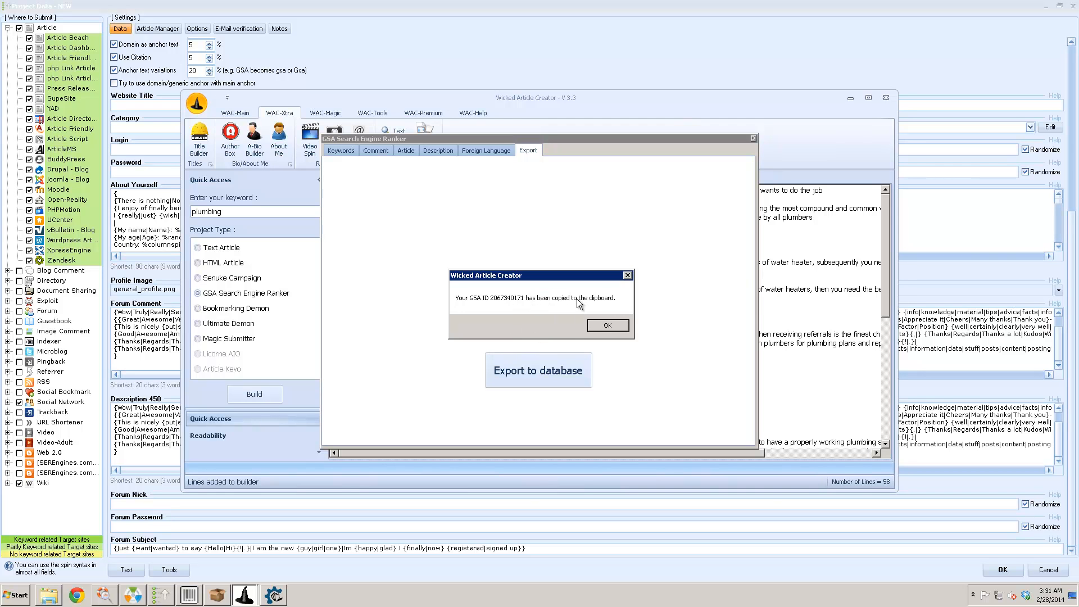
click(594, 325)
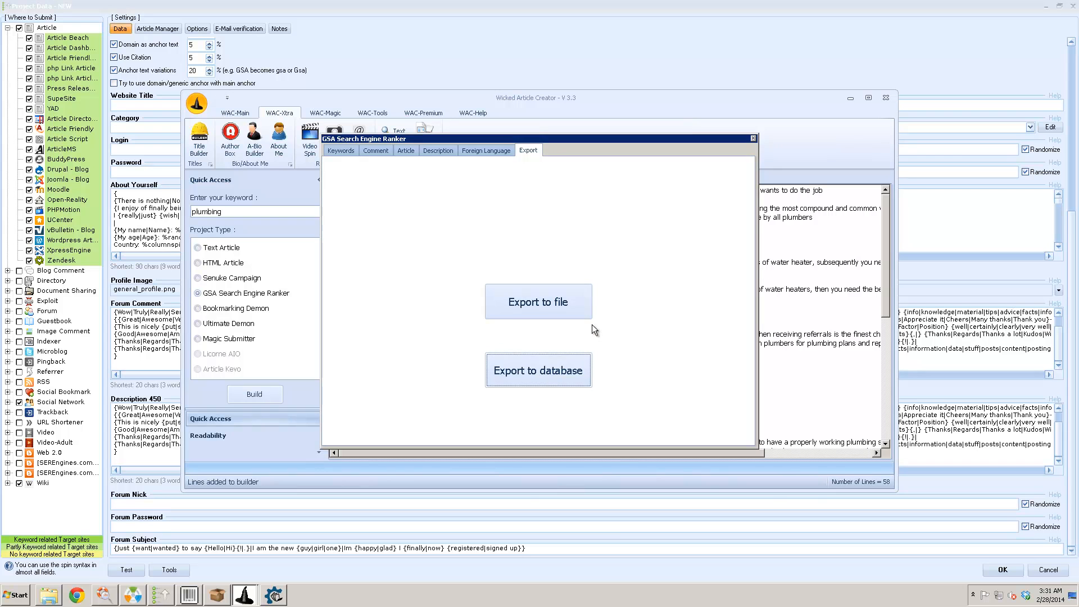
click(753, 138)
click(885, 98)
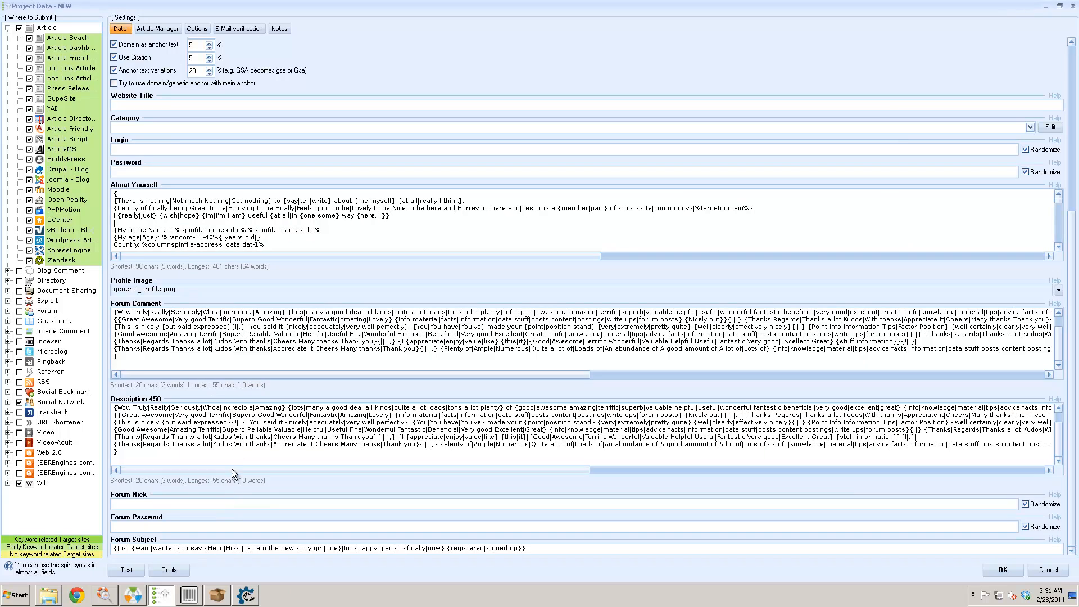
- Auto-fill 23 project fields by pasting the copied ID into Tools > Auto Fill > Use WAC
click(170, 570)
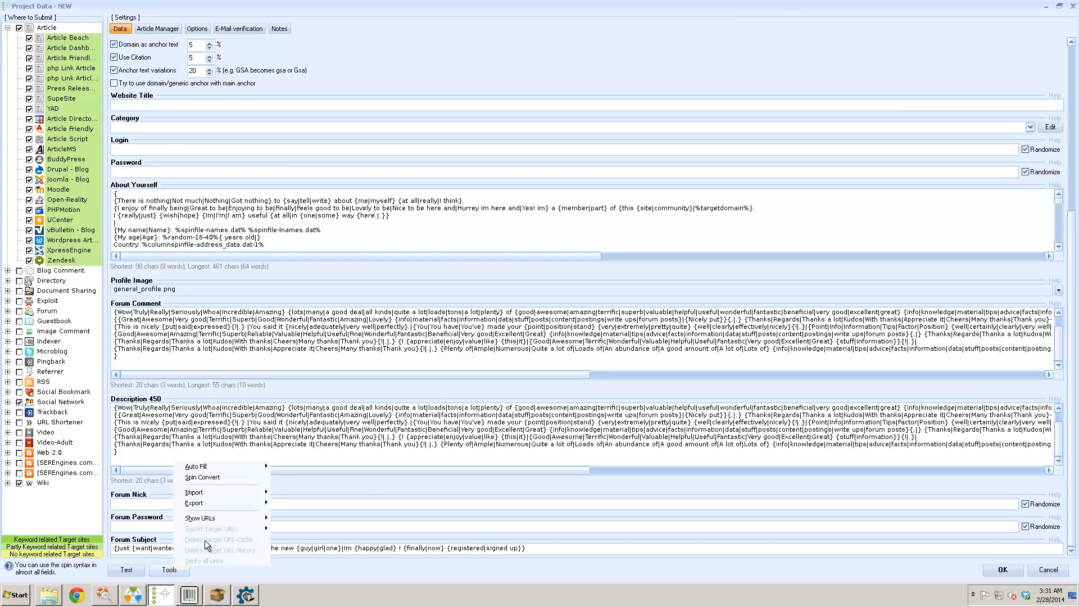
mouse_move(241, 470)
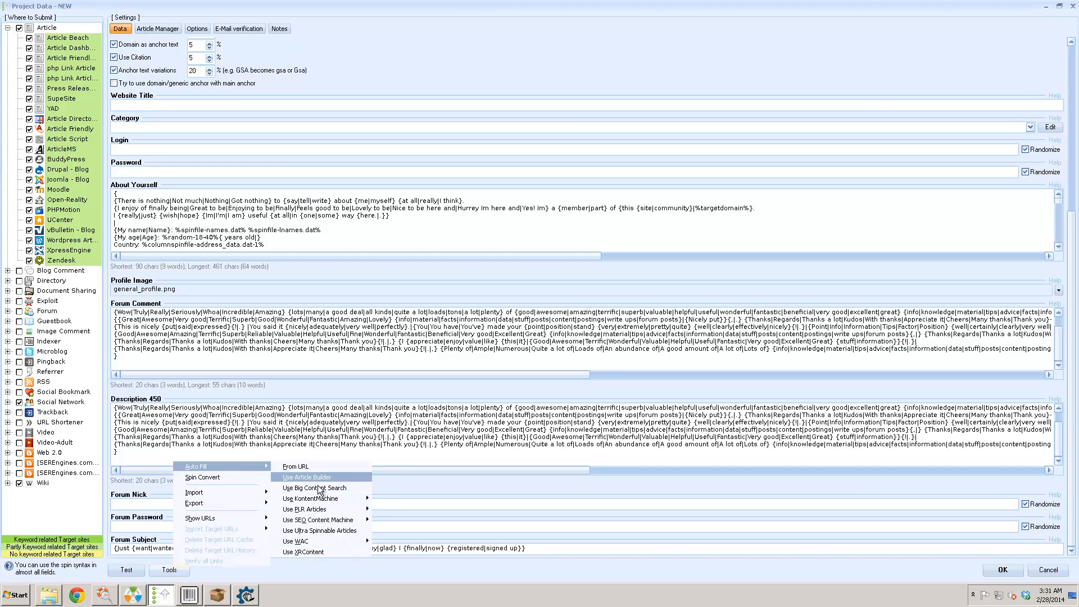
mouse_move(335, 544)
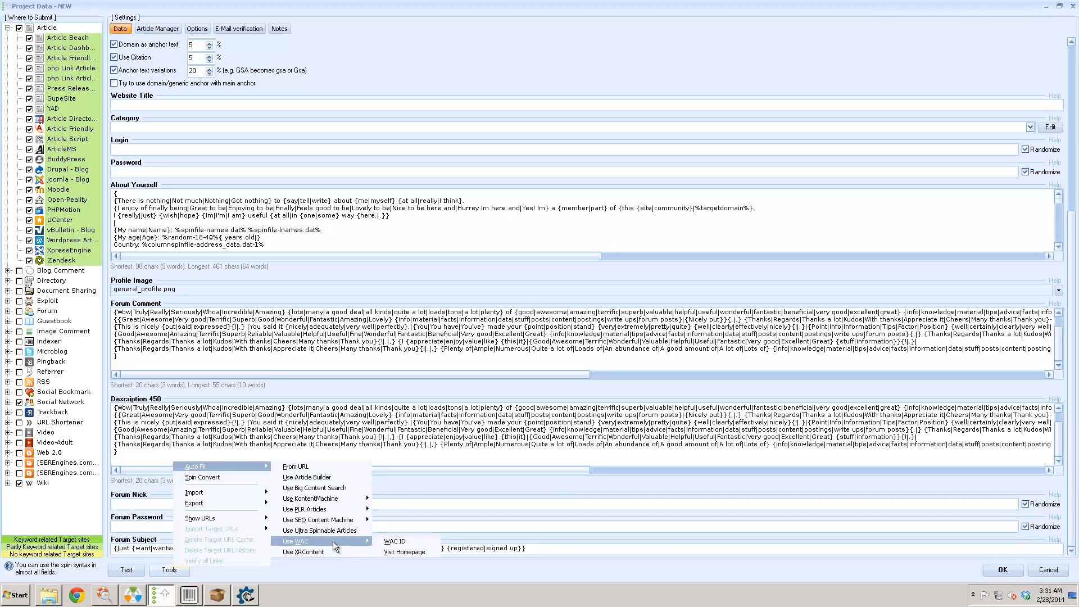
click(397, 543)
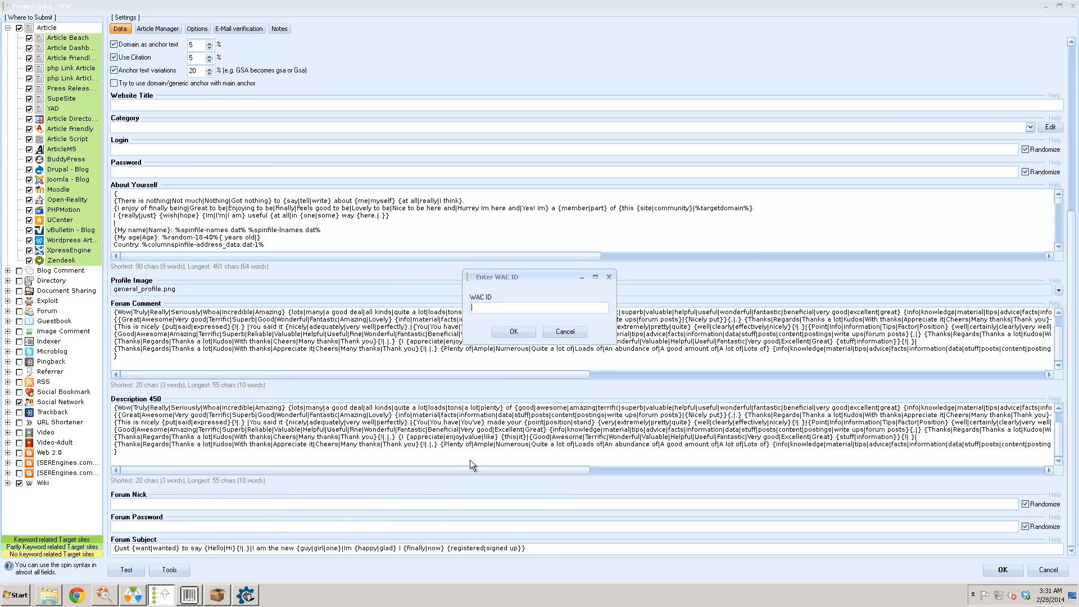
right_click(488, 306)
click(507, 347)
click(505, 332)
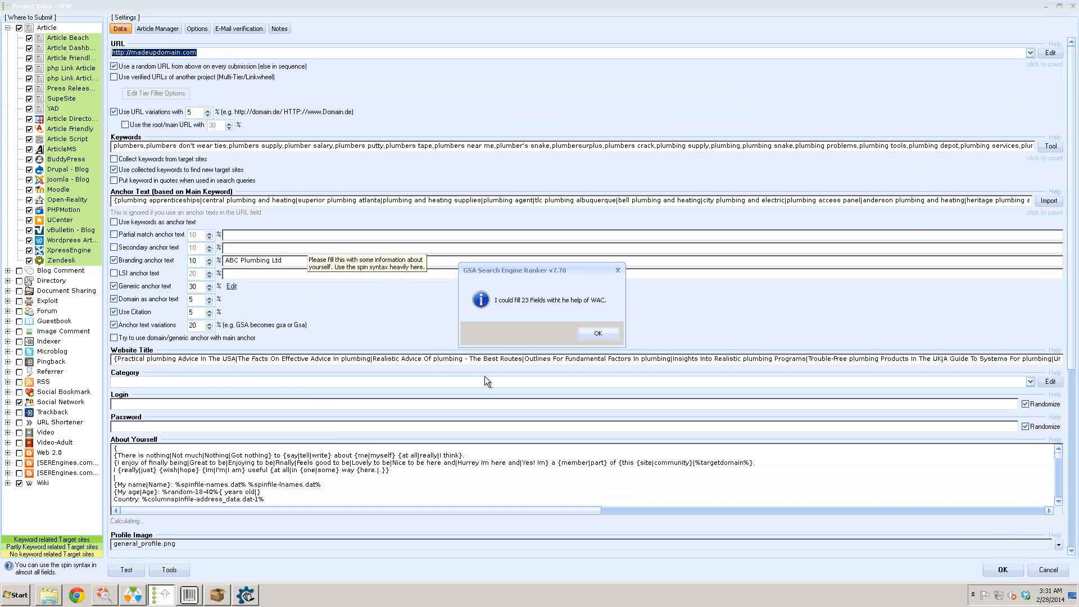
click(596, 334)
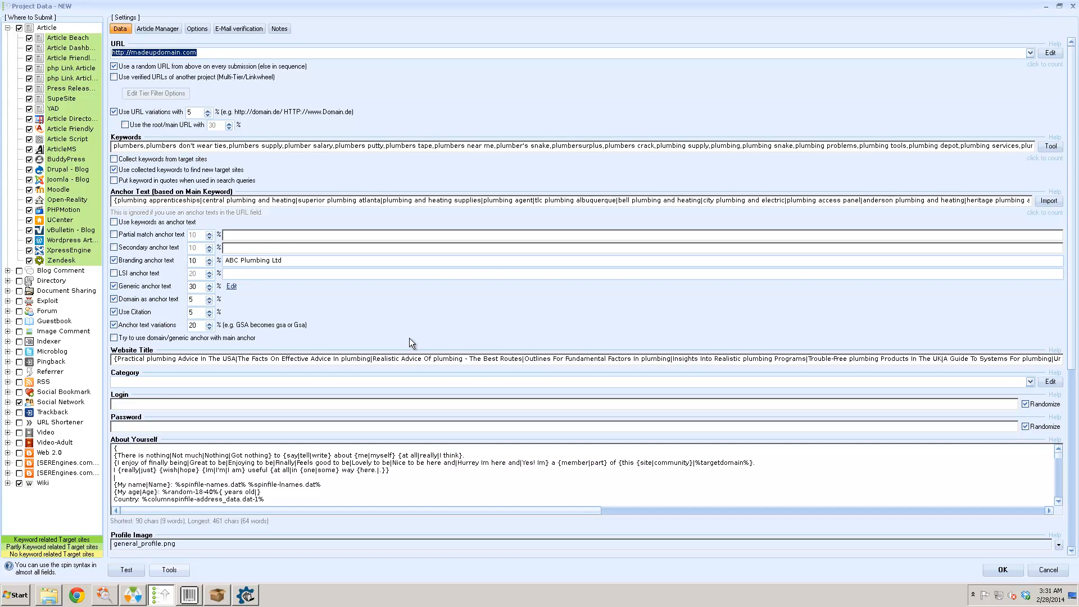
click(166, 29)
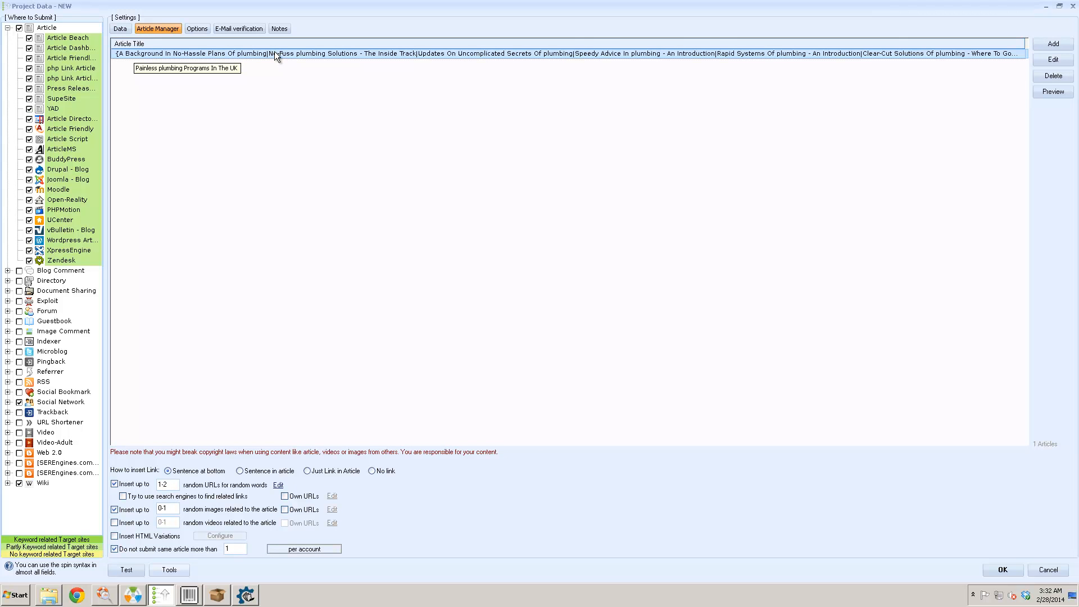
click(119, 29)
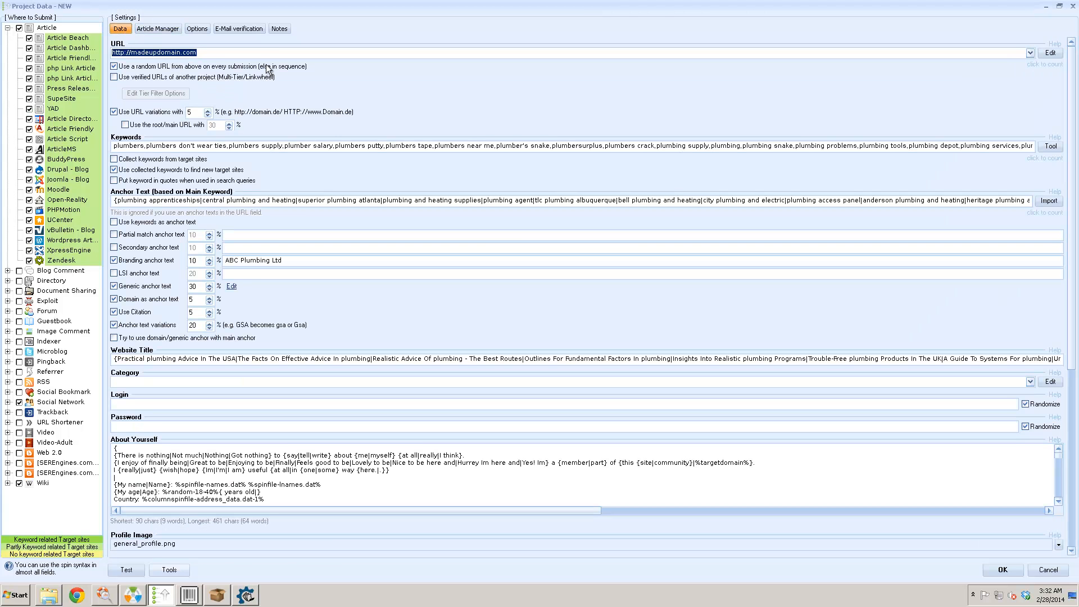
click(8, 28)
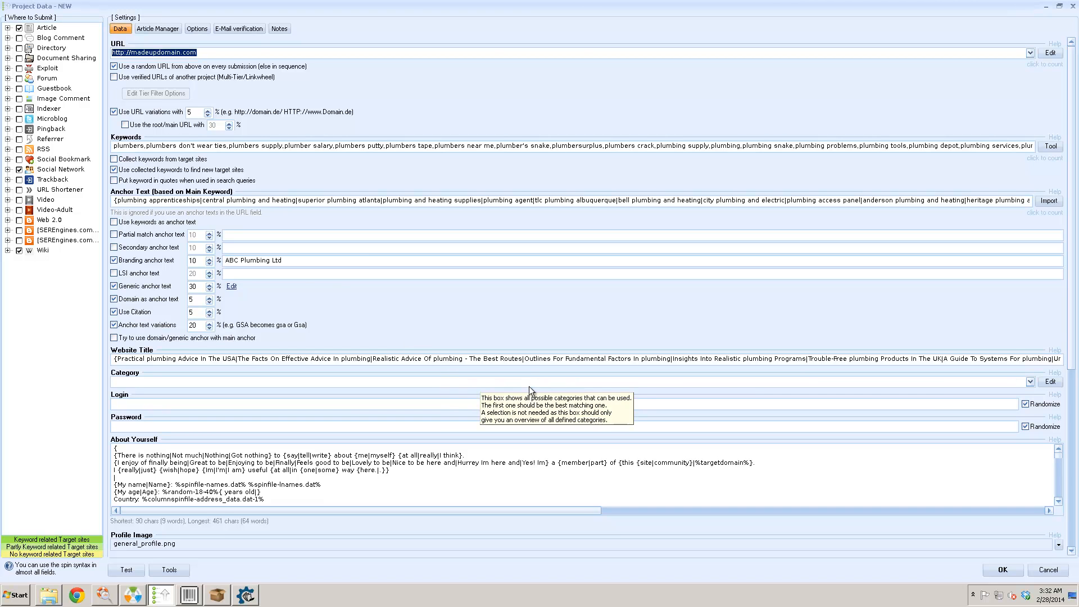
drag(1068, 397, 1071, 525)
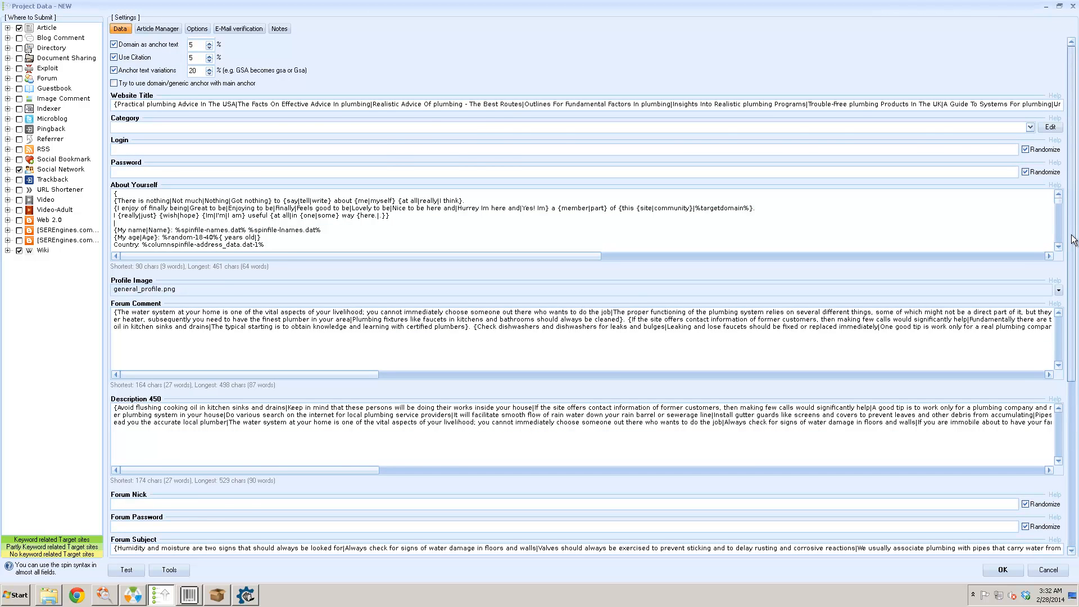
scroll(1073, 240, up, 5)
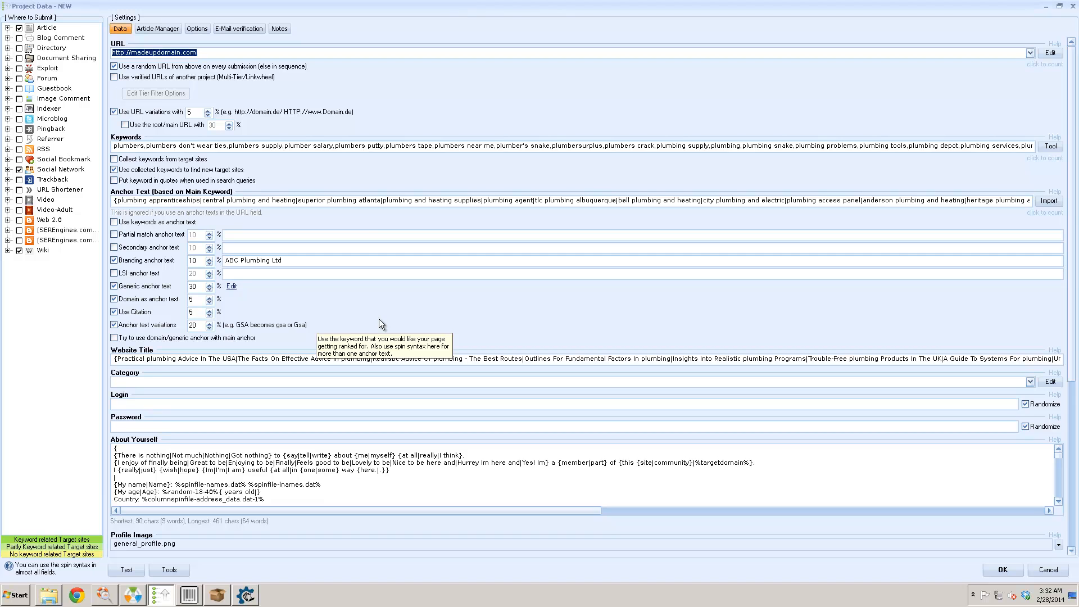
- In the Article Manager, add a new article using Article Builder
click(168, 28)
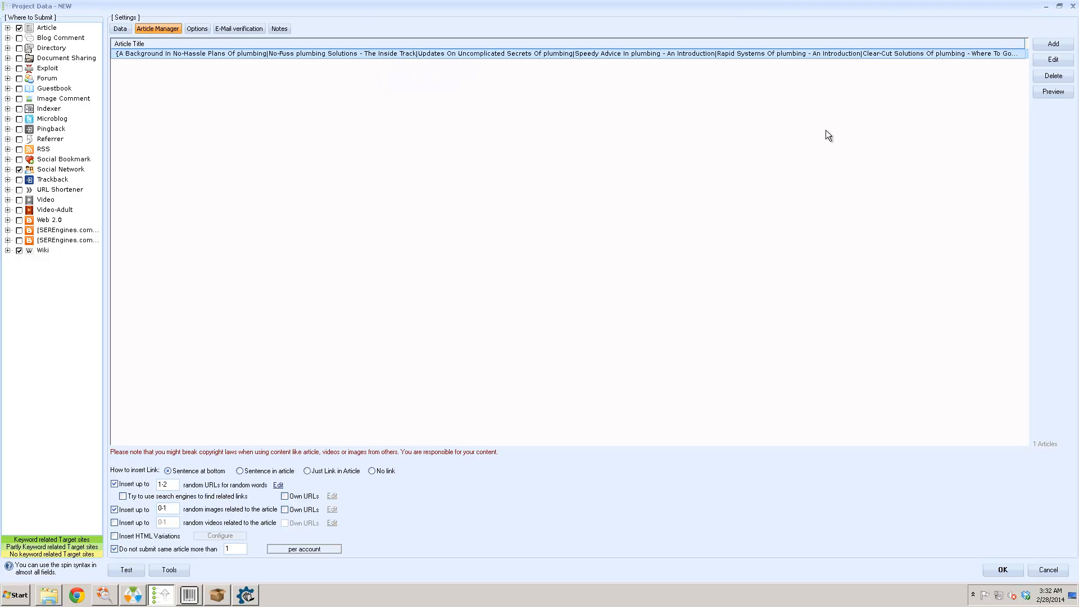
click(1049, 45)
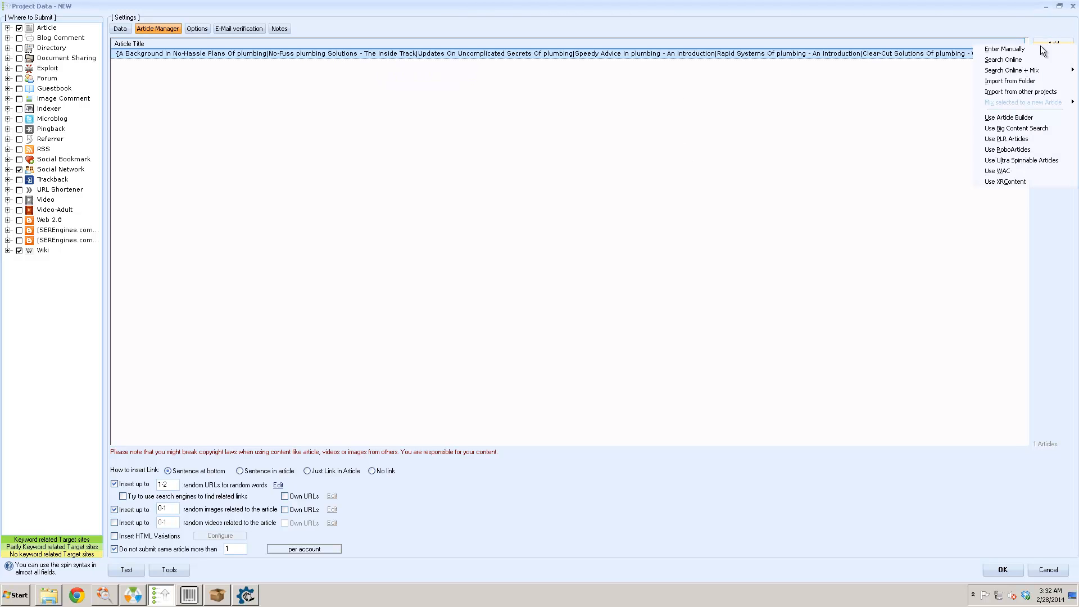
click(1033, 119)
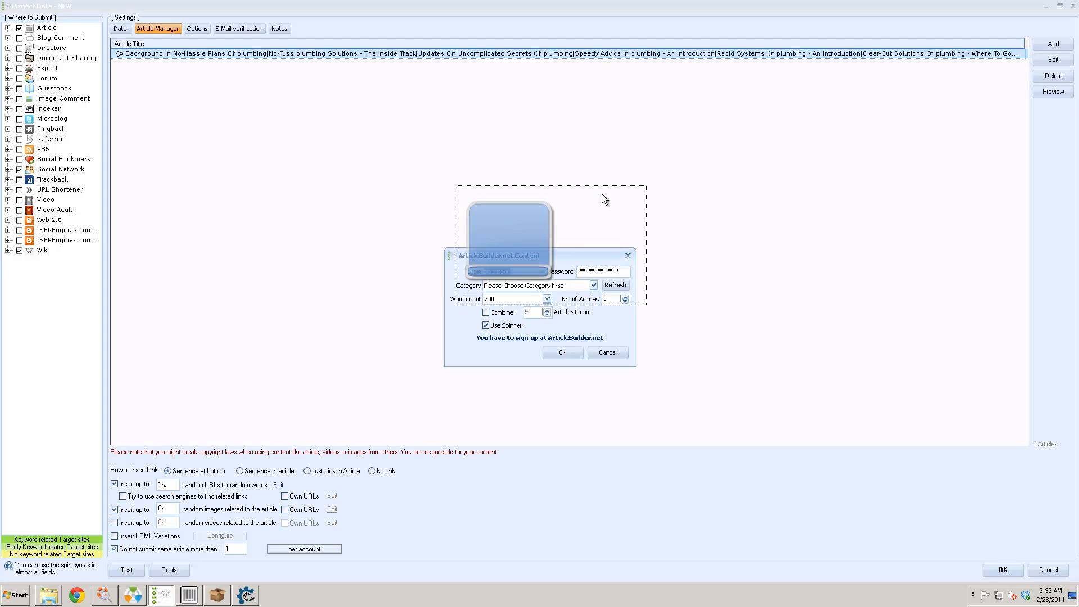
- Choose the Home And Family » Home Improvement category and fetch the second Article Builder article
click(584, 225)
scroll(605, 262, down, 2)
scroll(605, 262, down, 8)
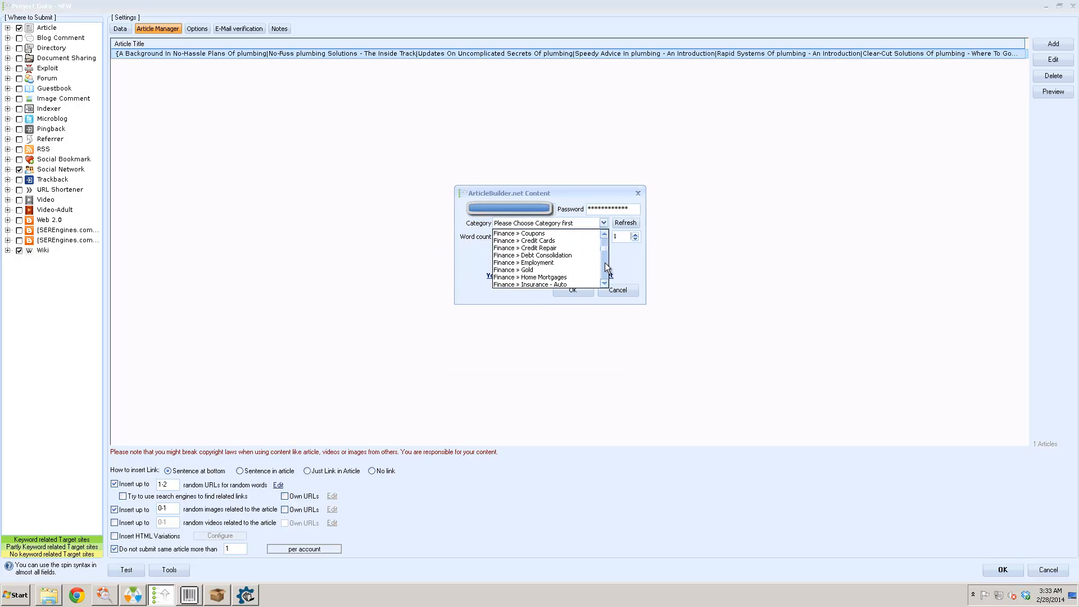
scroll(605, 262, down, 2)
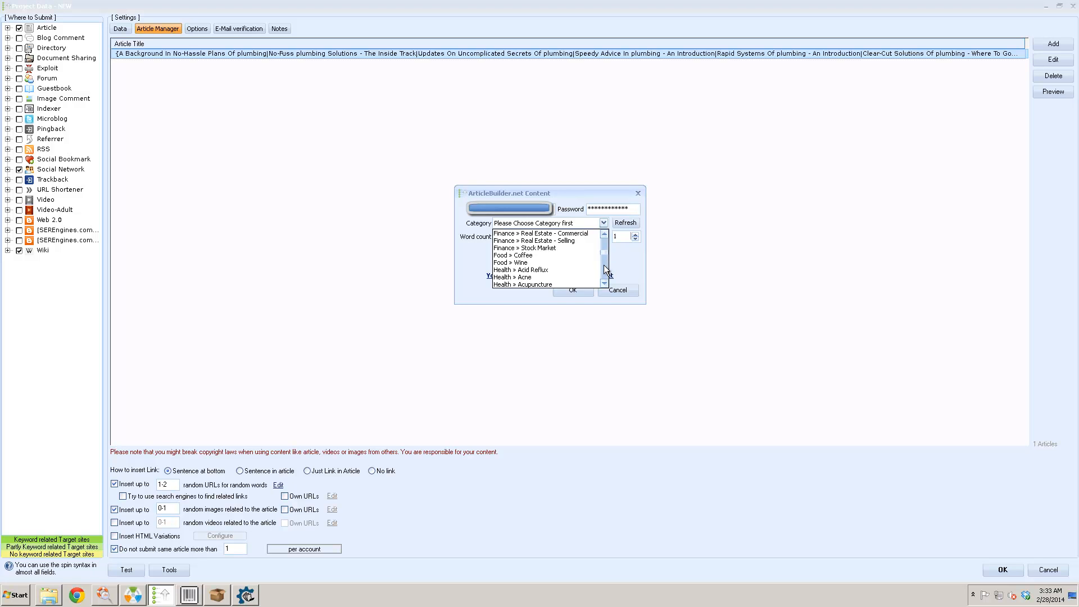
scroll(603, 266, down, 8)
drag(606, 258, 609, 241)
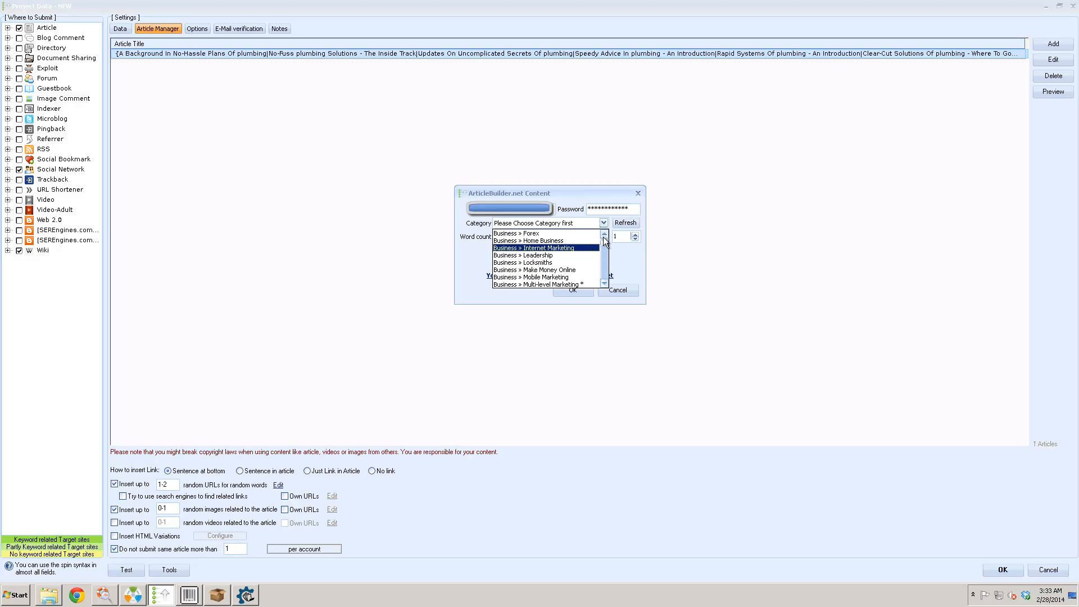
click(604, 234)
click(604, 235)
click(605, 235)
click(604, 235)
click(604, 261)
click(605, 261)
click(605, 261)
click(605, 261)
click(605, 261)
click(605, 261)
click(605, 260)
click(605, 261)
click(604, 261)
click(605, 264)
click(605, 264)
click(605, 268)
click(606, 274)
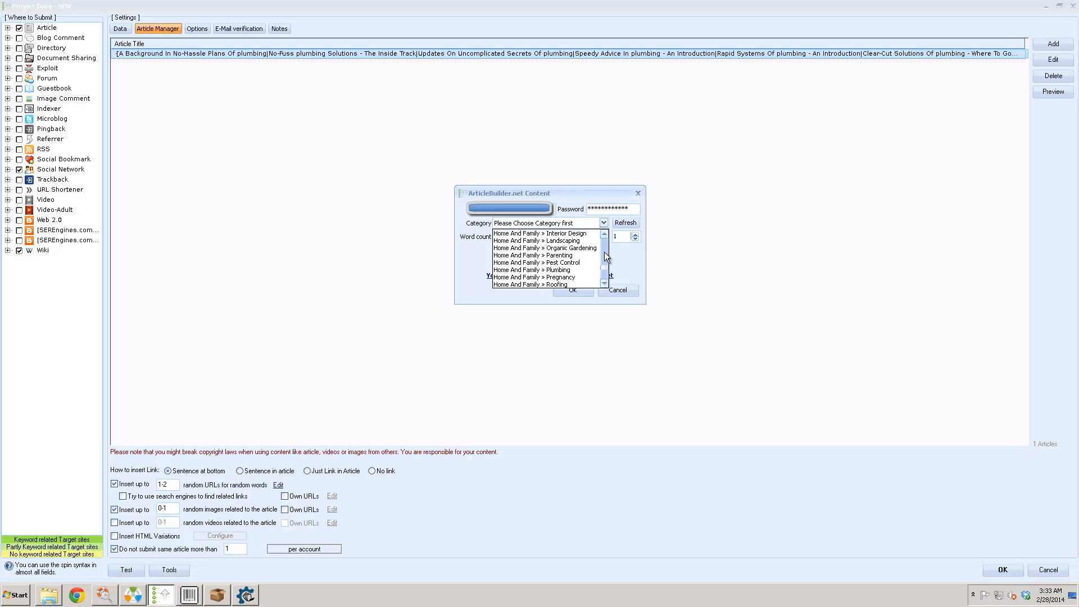
click(605, 253)
click(593, 255)
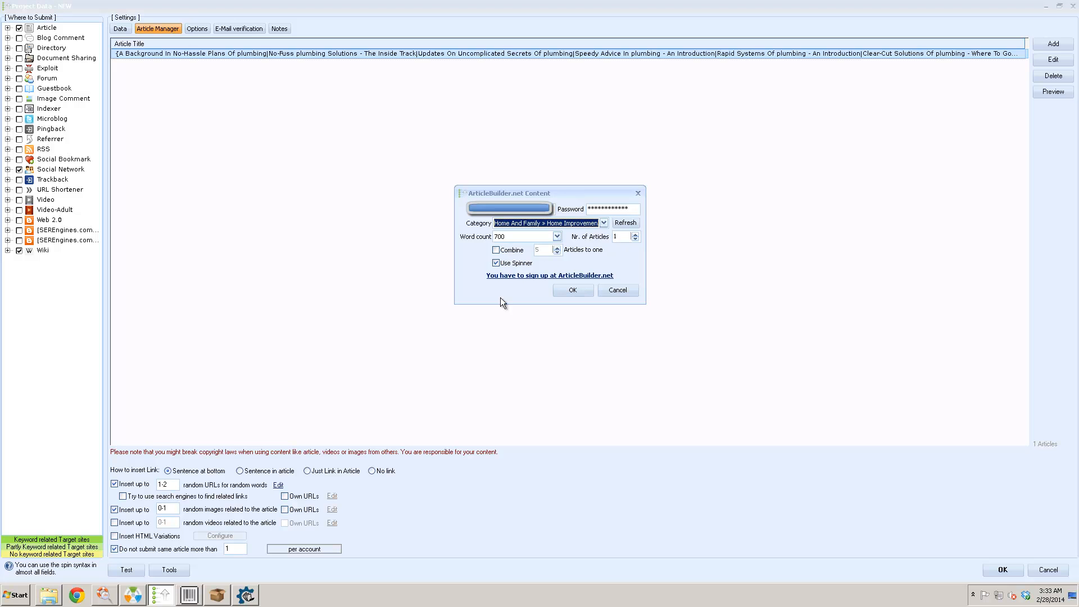
click(584, 292)
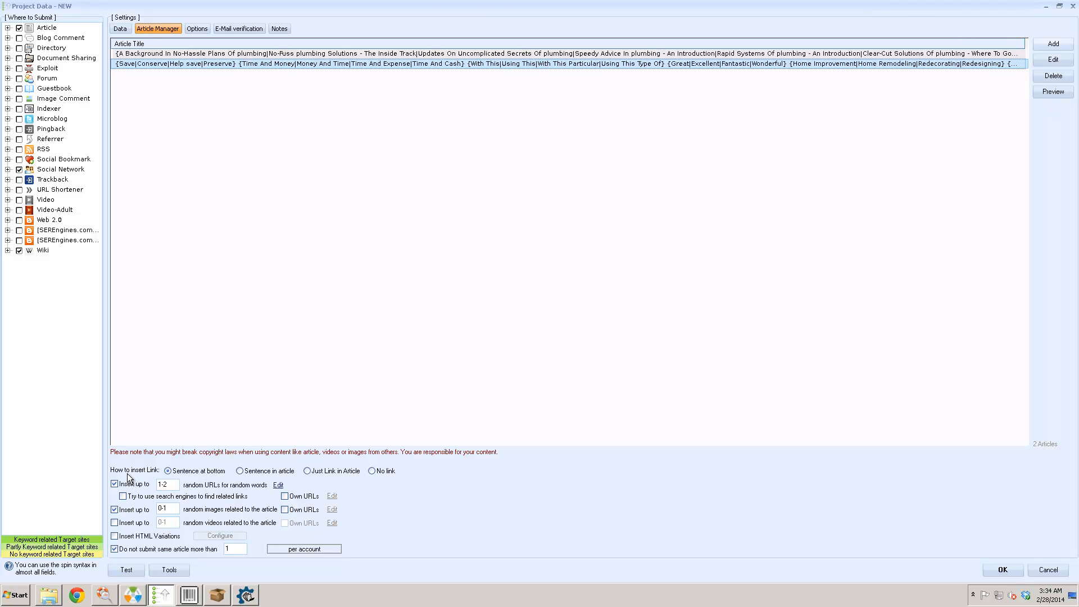
- Set How to insert Link to Just Link in Article
mouse_move(127, 471)
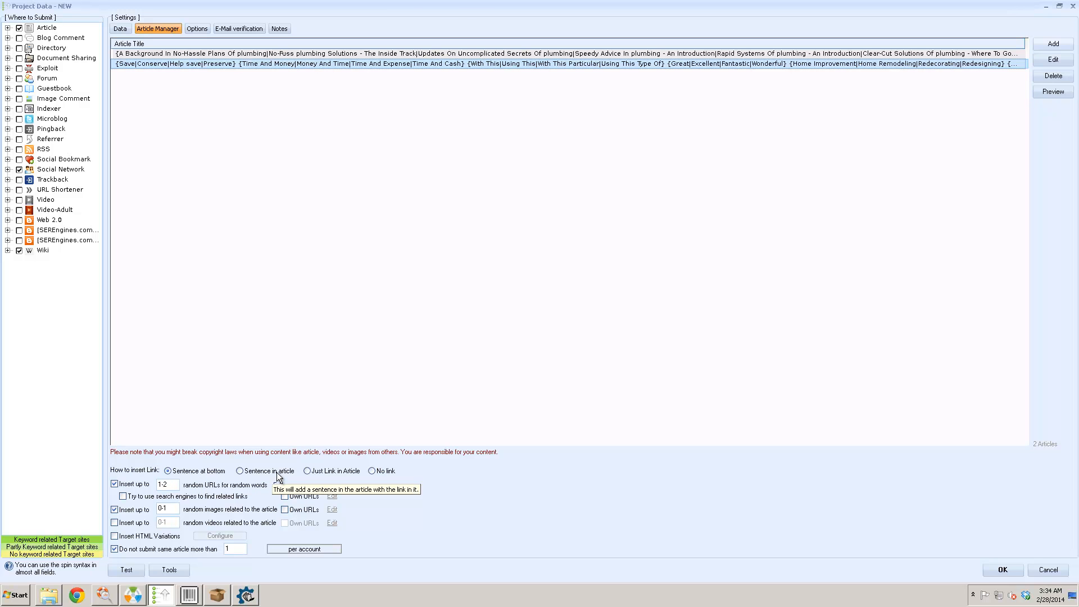
click(344, 476)
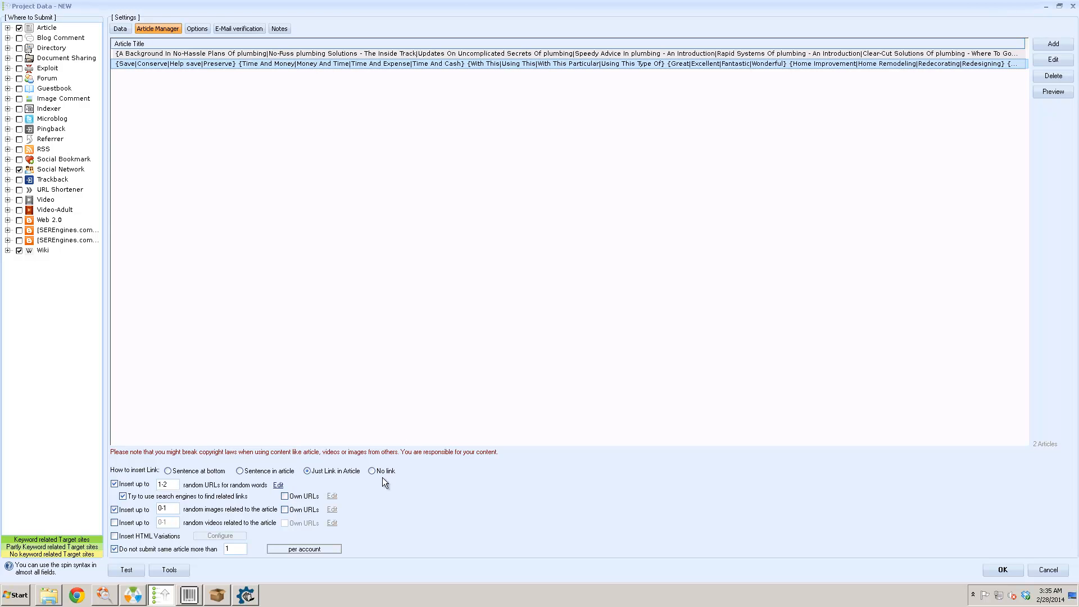
- Add 0-1 related videos per article and raise related images to 0-2
click(284, 496)
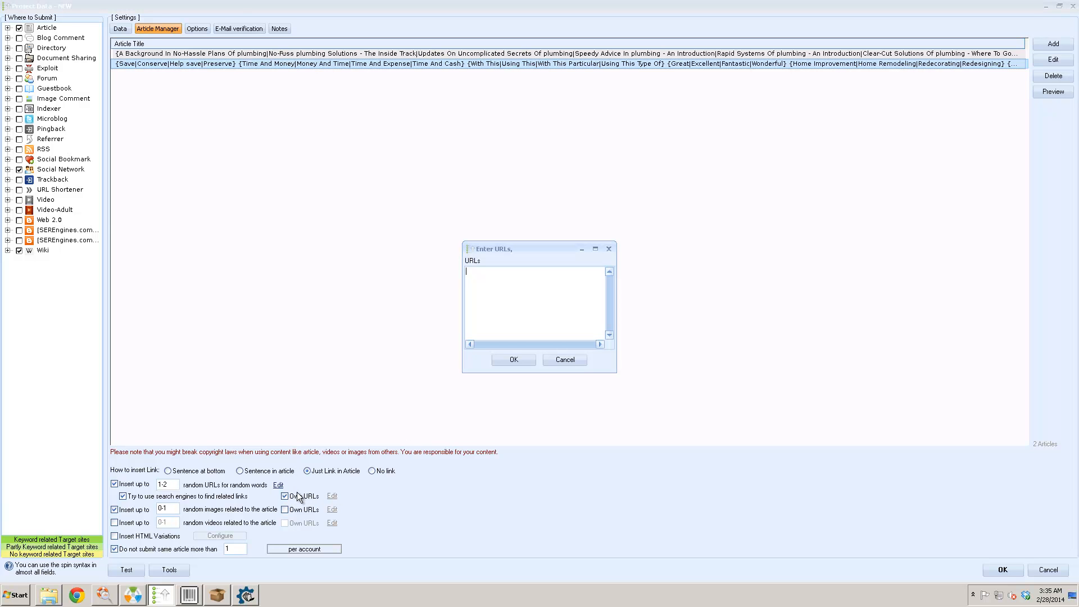
click(565, 360)
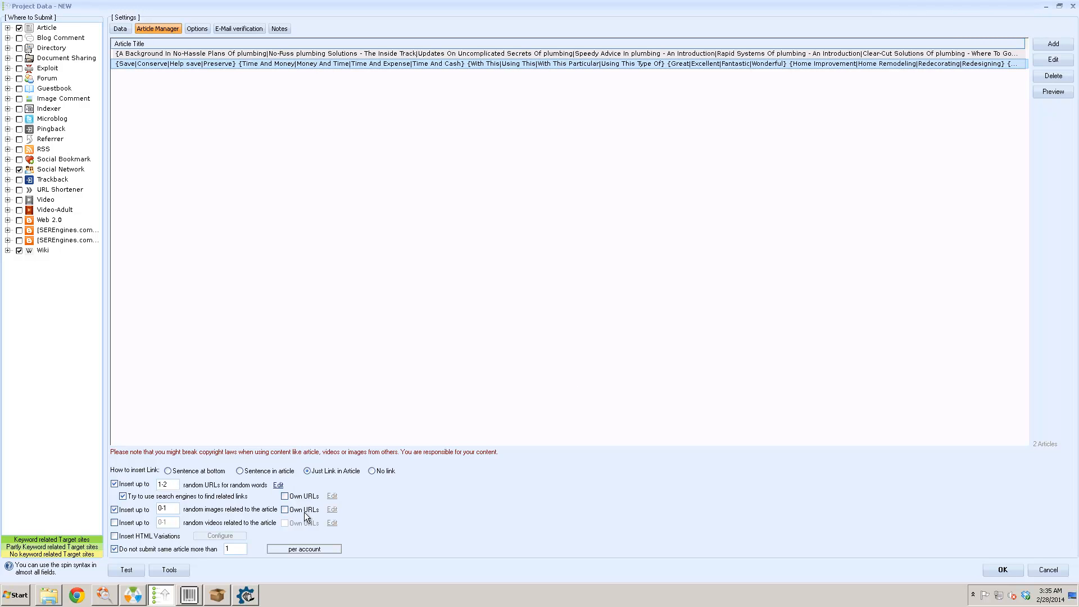
click(129, 522)
click(171, 511)
key(BackSpace)
text(2)
click(131, 27)
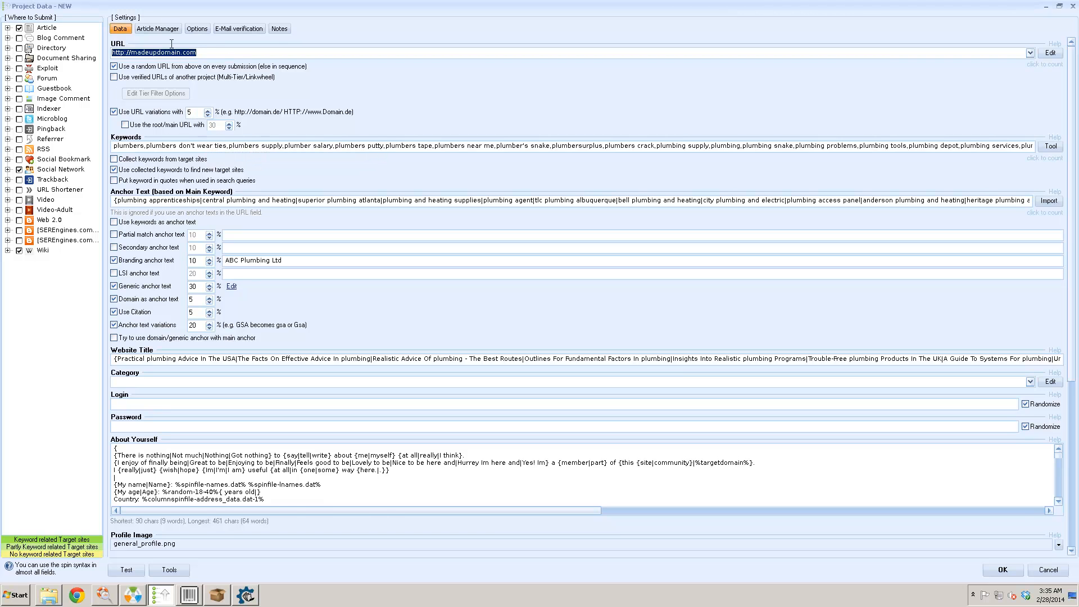
- Back in Article Manager, keep each article's reuse limited per account
click(167, 27)
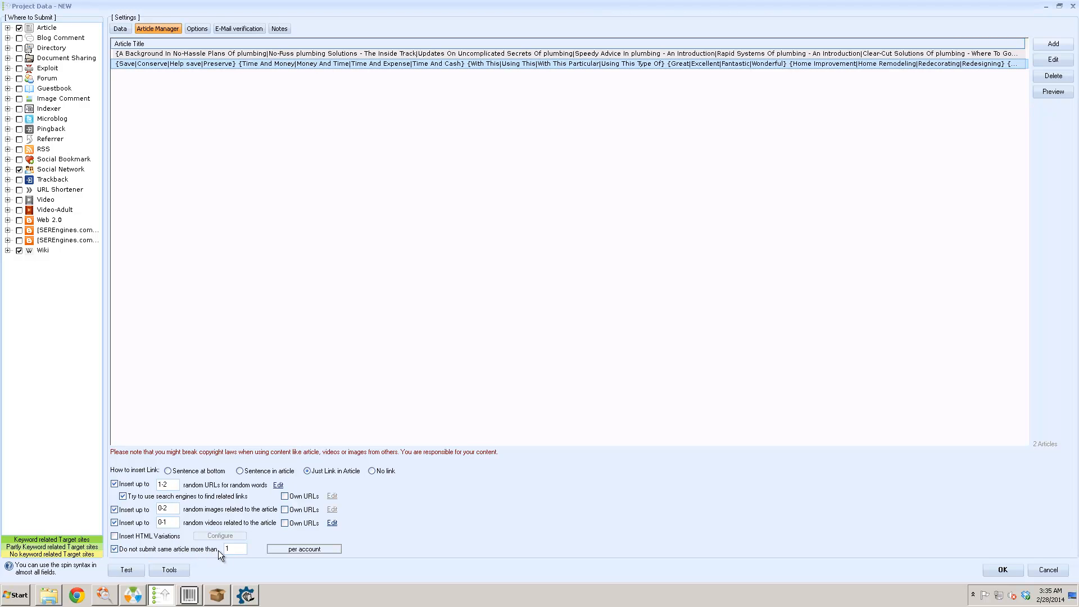
click(292, 553)
click(306, 552)
- Inspect a test preview of the plumbing submission data, then view the project Options page
click(126, 570)
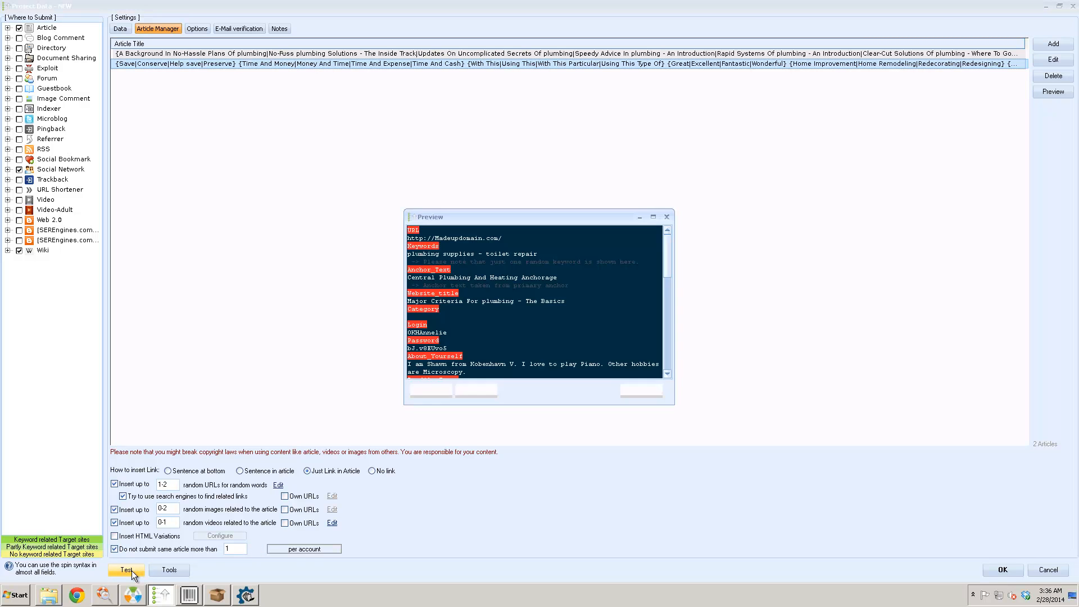
drag(674, 276, 902, 259)
click(904, 217)
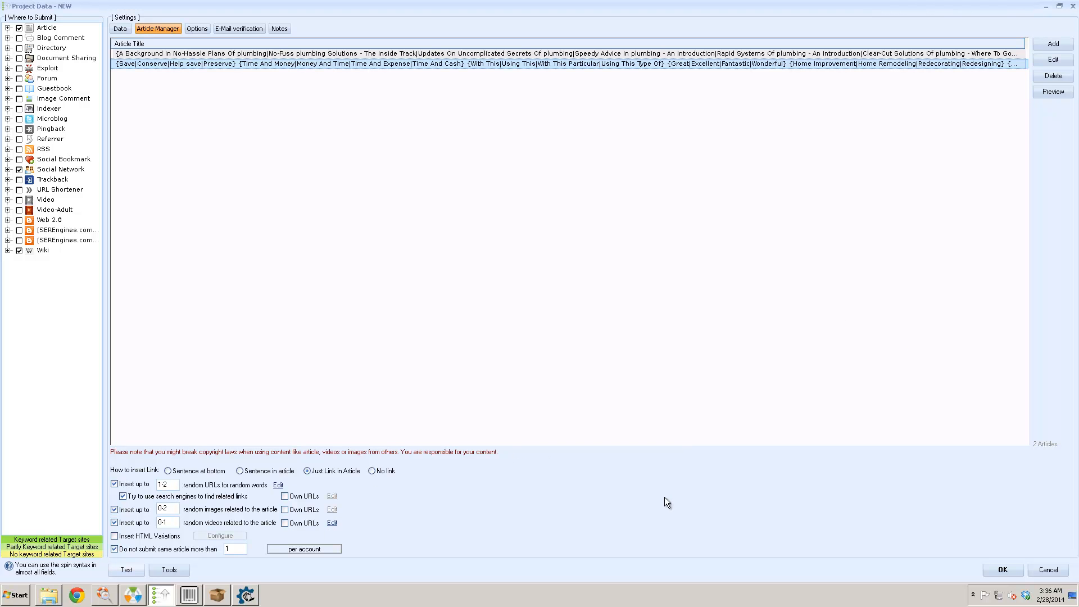
click(202, 28)
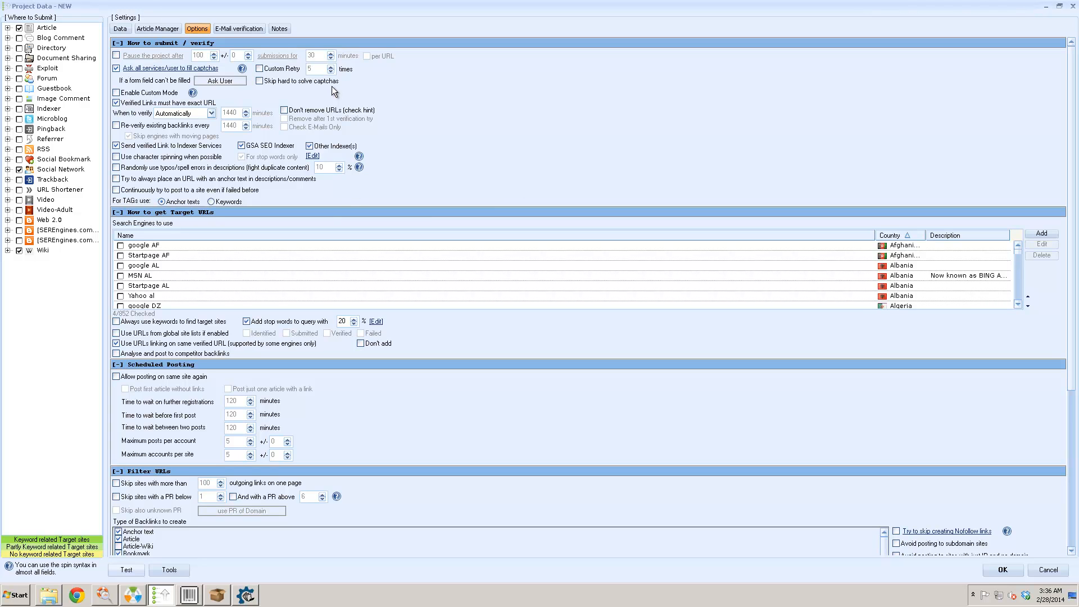
- Tick 'Pause the project after' and set the condition to 100 verifications reached in a day
click(117, 57)
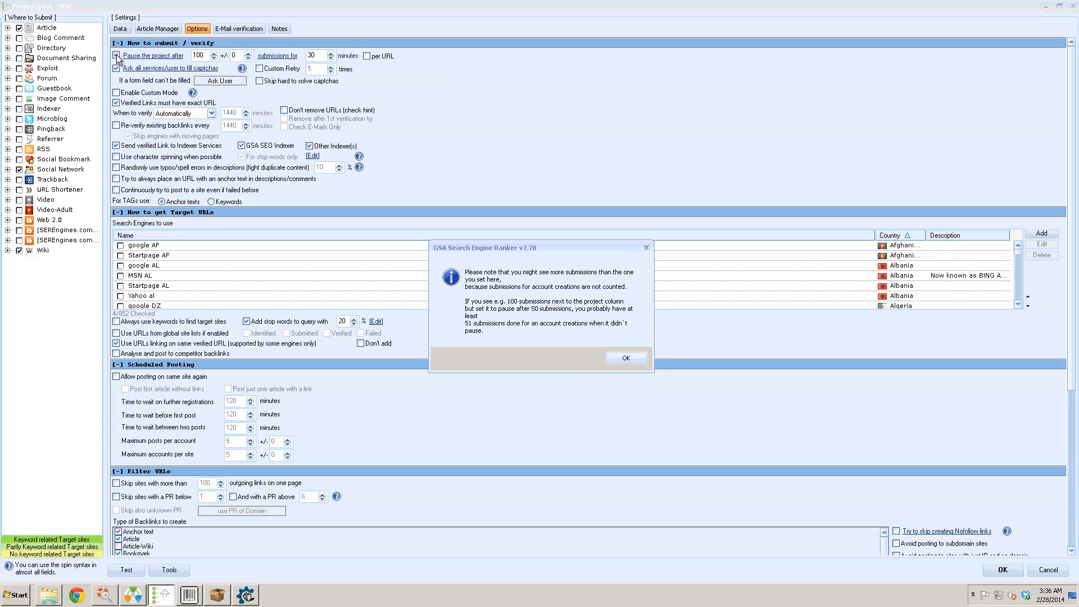
click(624, 360)
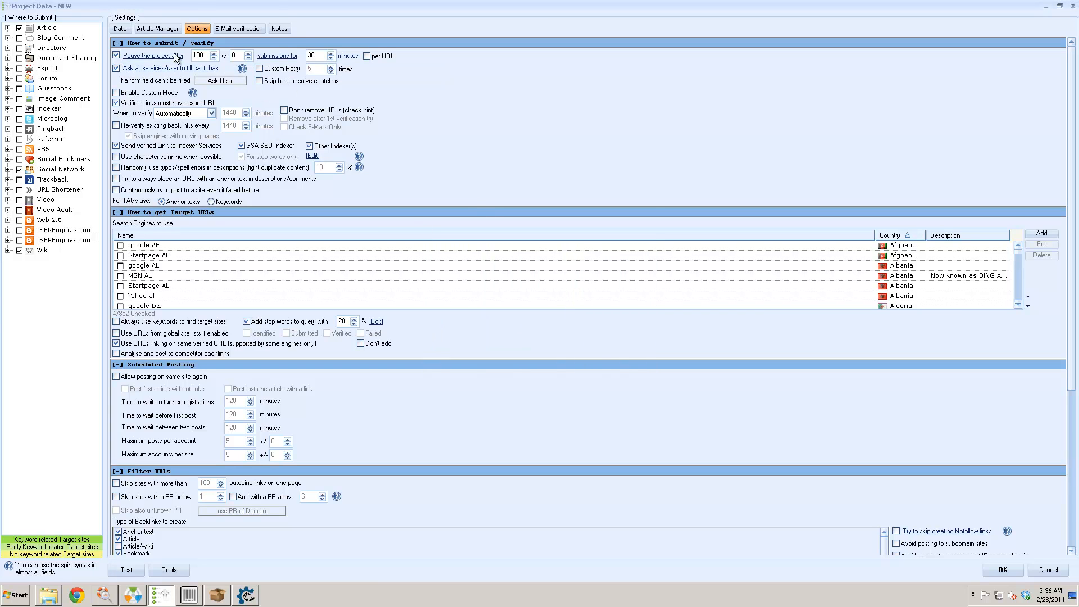
click(271, 56)
click(275, 57)
click(275, 57)
click(289, 58)
click(289, 58)
click(288, 58)
click(288, 58)
click(288, 57)
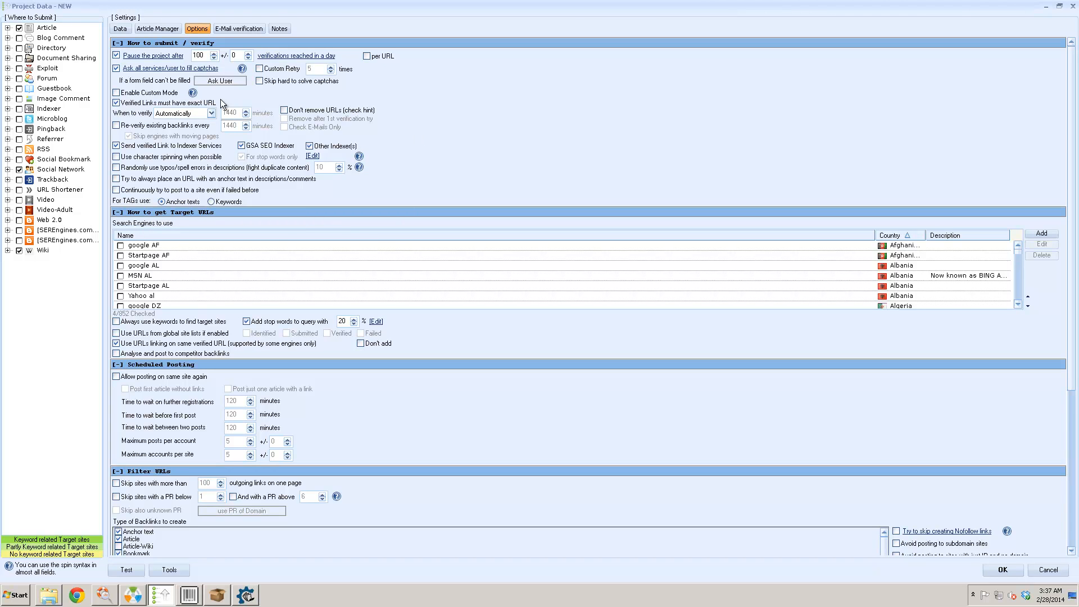
- Recheck the pause count of 100, leaving the condition on verifications reached in a day
double_click(198, 55)
click(283, 56)
click(283, 56)
click(283, 56)
click(282, 55)
click(282, 56)
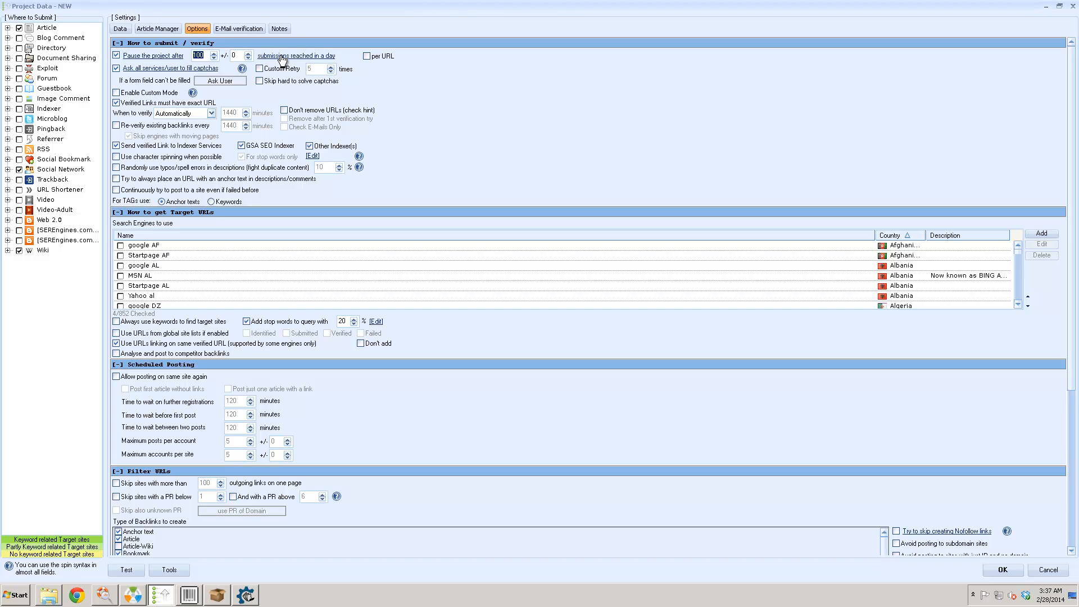
click(205, 55)
double_click(191, 55)
click(295, 56)
- Ask all services to fill captchas and fill unfillable form fields with a random choice
click(145, 68)
click(145, 68)
click(145, 68)
click(219, 84)
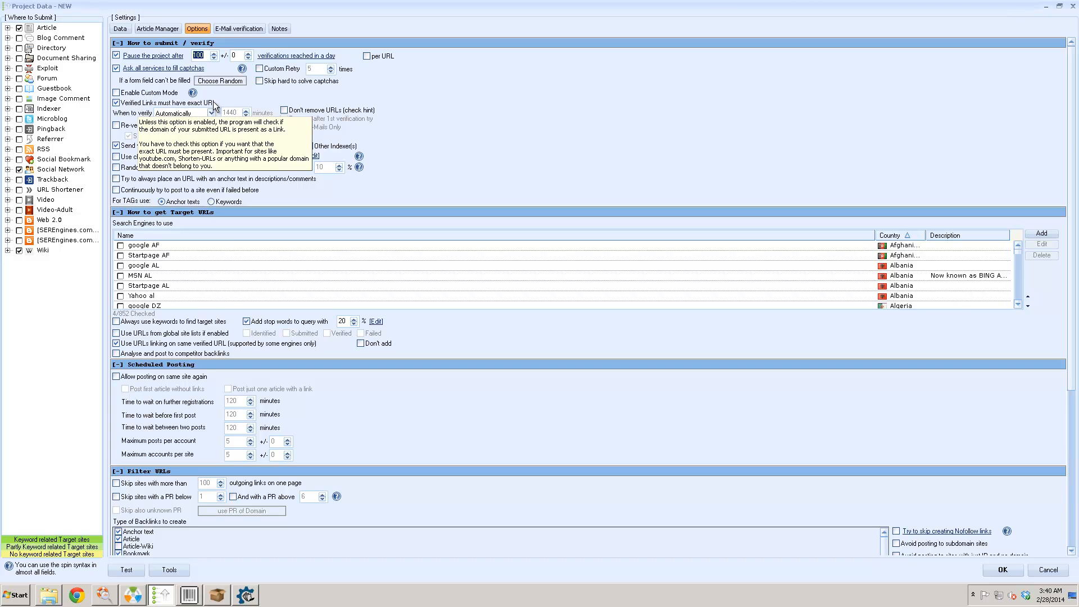
- Enable re-verifying existing backlinks every 1440 minutes
click(116, 125)
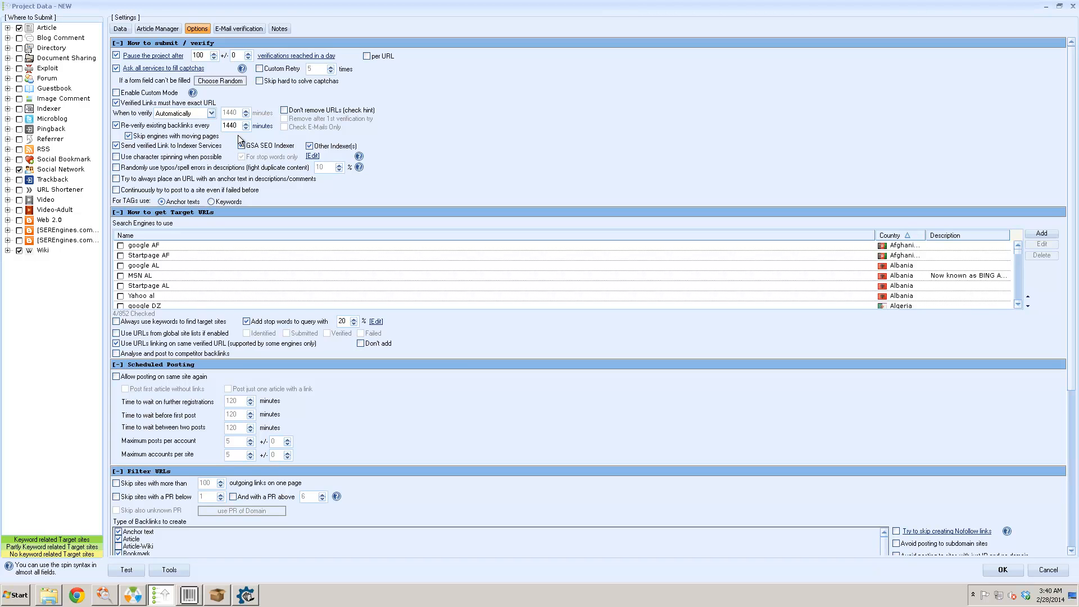
mouse_move(285, 118)
mouse_move(203, 162)
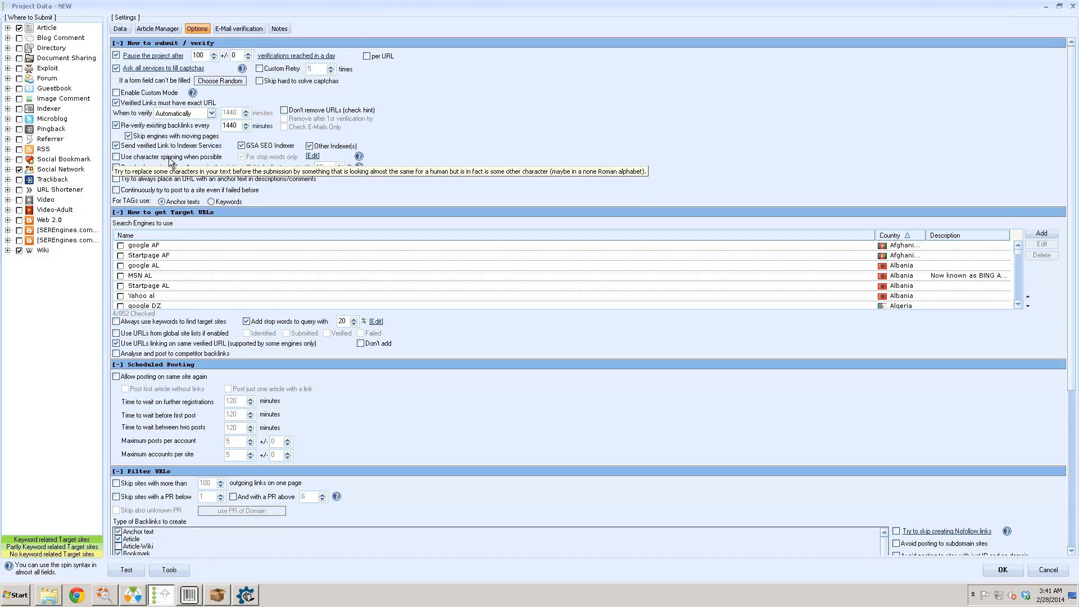
mouse_move(154, 173)
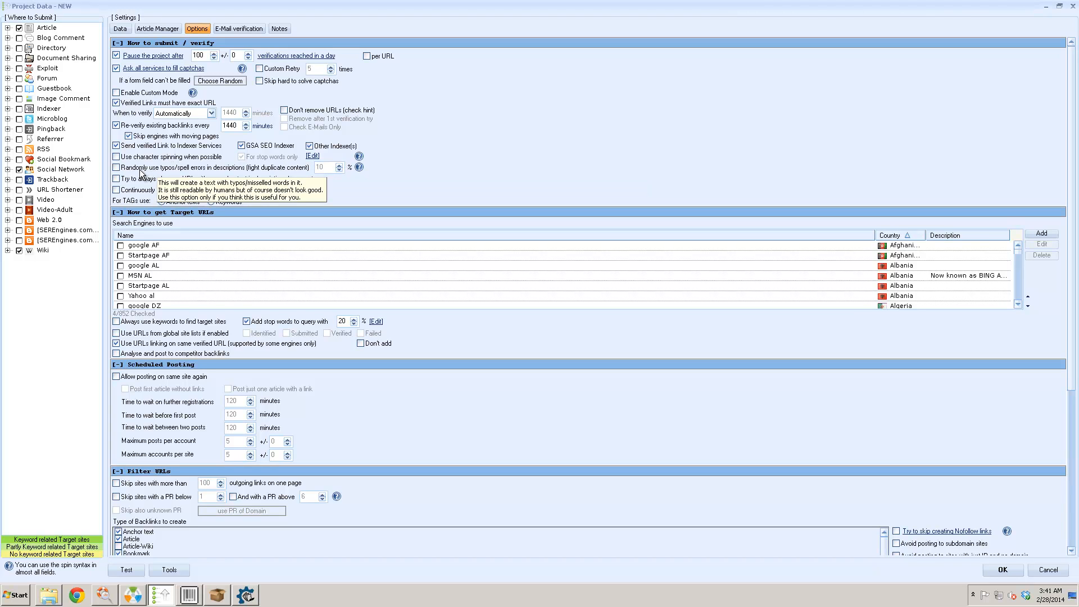
- Turn on random typos in descriptions and set the typo rate to 3 %
click(134, 168)
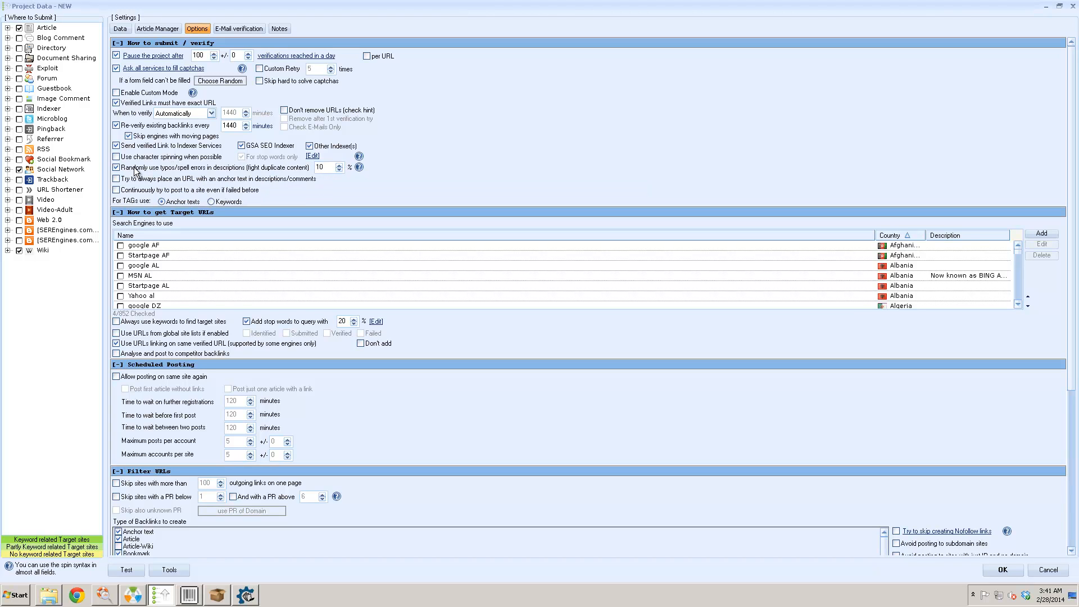
double_click(324, 166)
text(3)
- Browse the country list for checking search engines, closing it without choosing a country
right_click(224, 261)
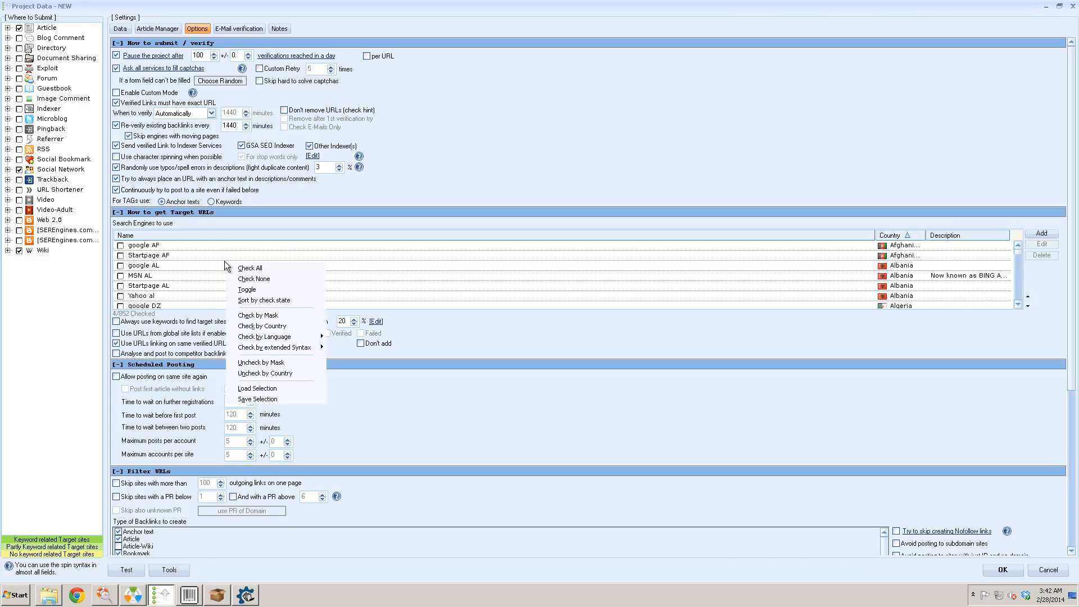
click(286, 327)
click(606, 305)
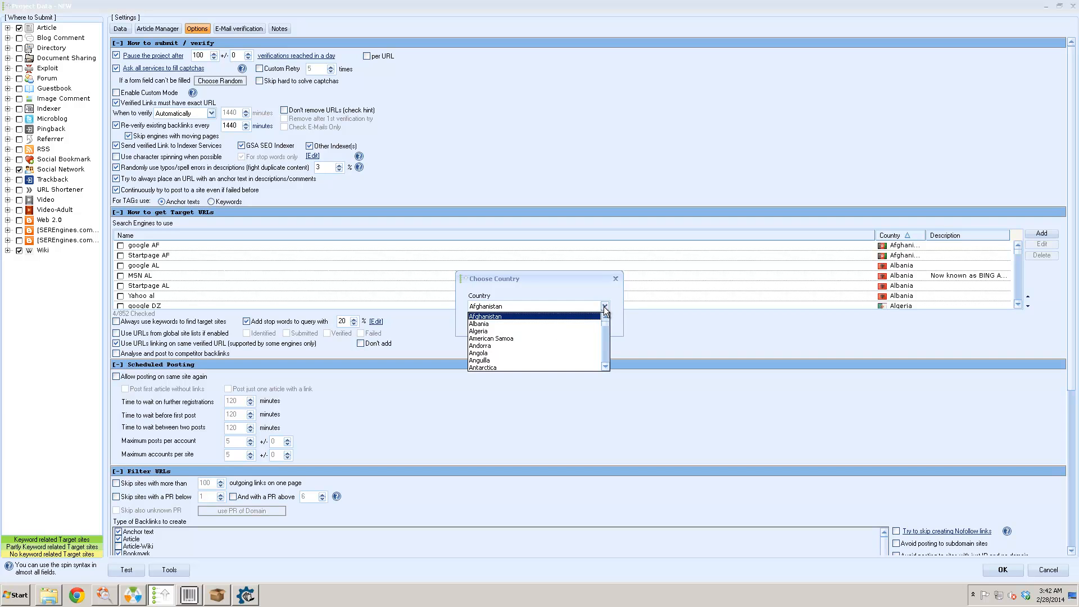
mouse_move(604, 323)
mouse_down()
mouse_move(605, 362)
mouse_move(606, 332)
mouse_up()
click(605, 331)
click(606, 366)
click(606, 366)
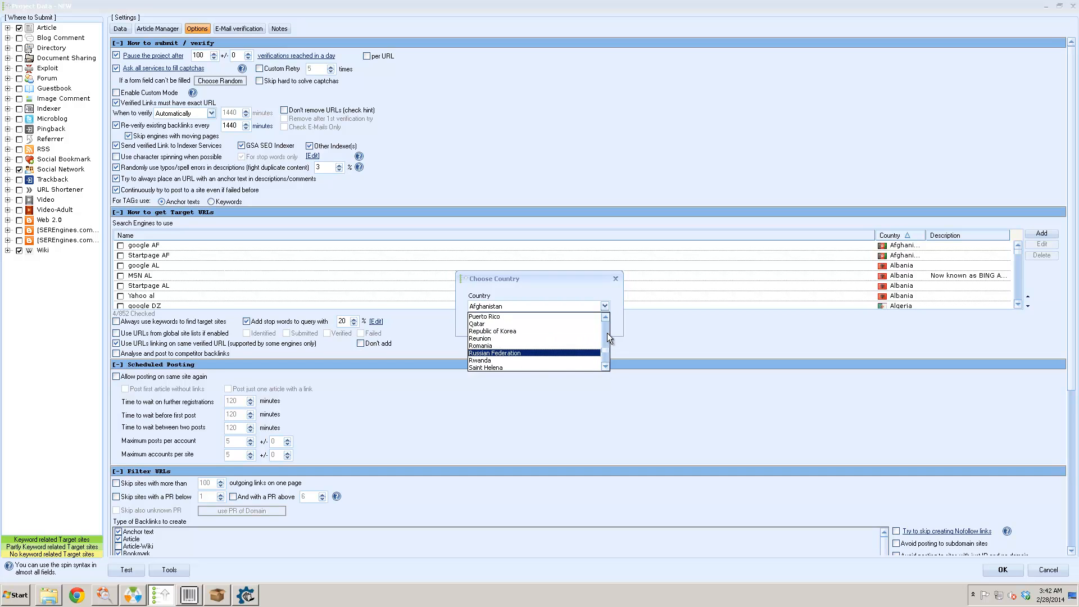
drag(605, 349, 605, 363)
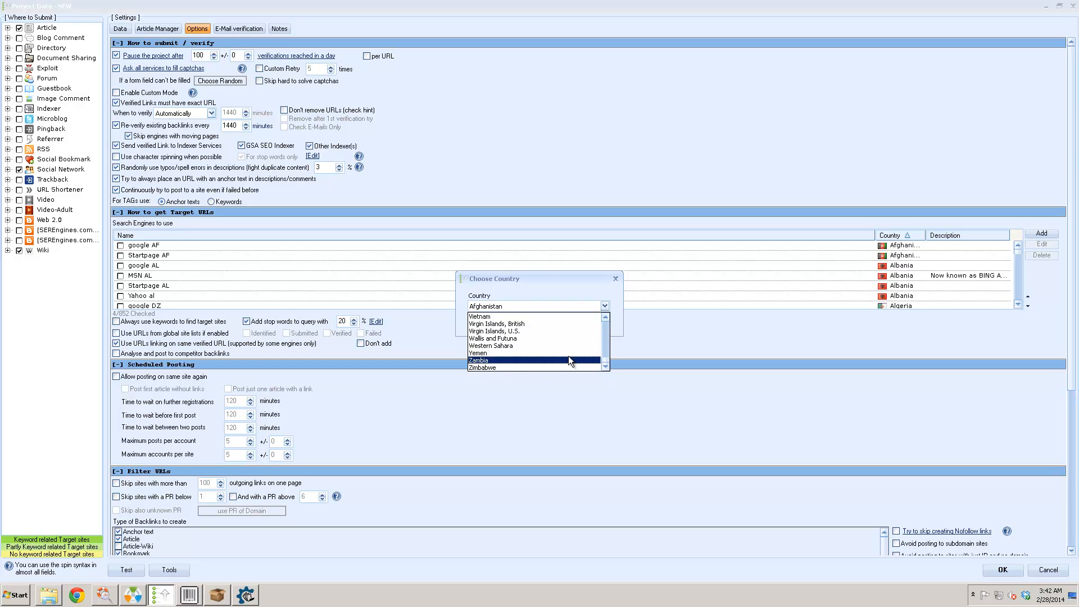
click(606, 332)
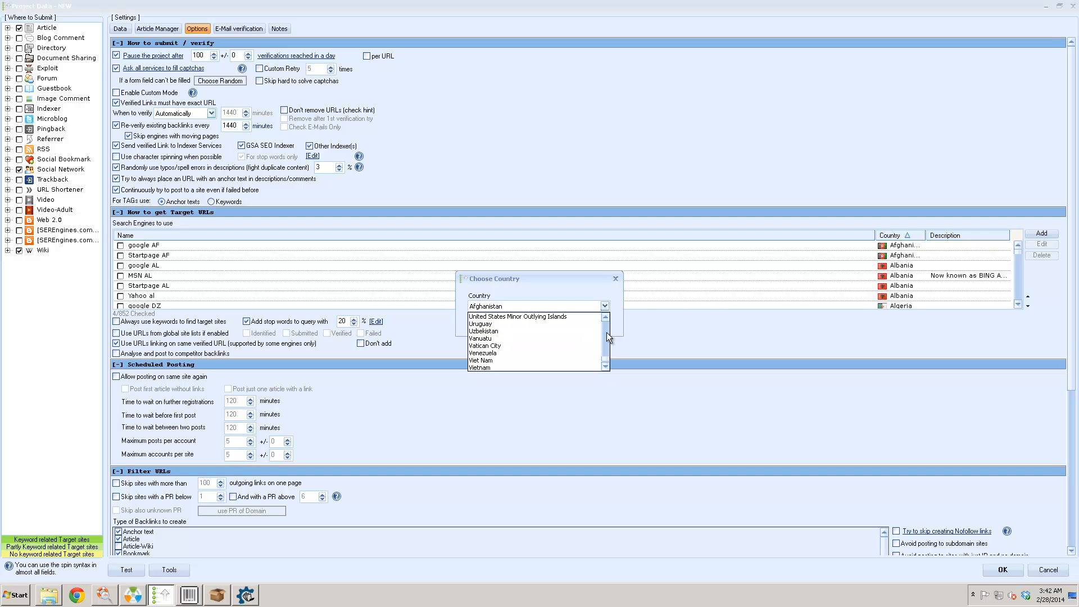
click(606, 317)
click(606, 317)
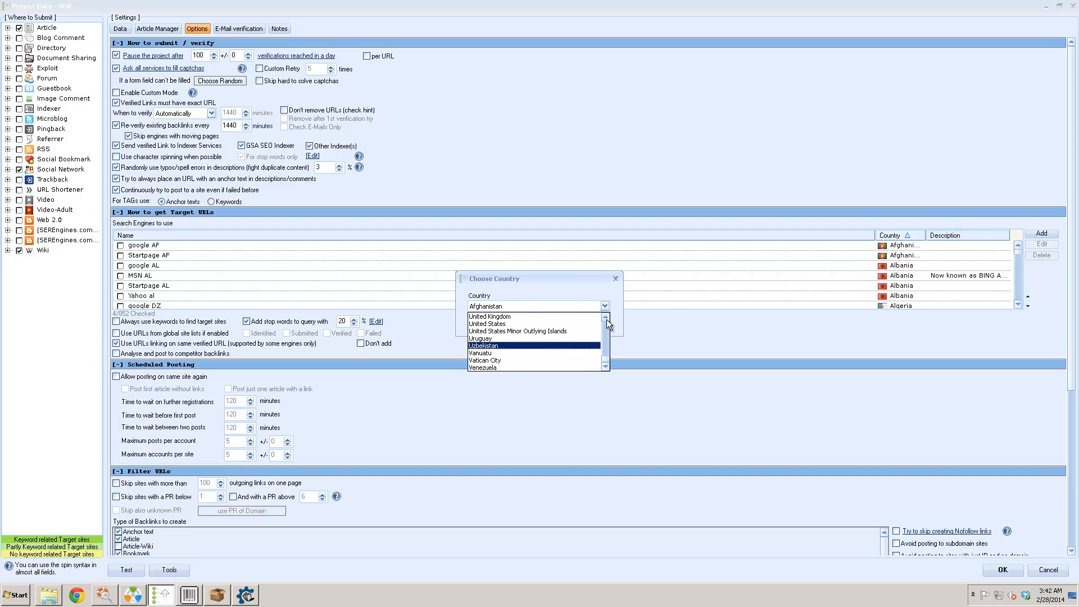
click(616, 279)
click(615, 278)
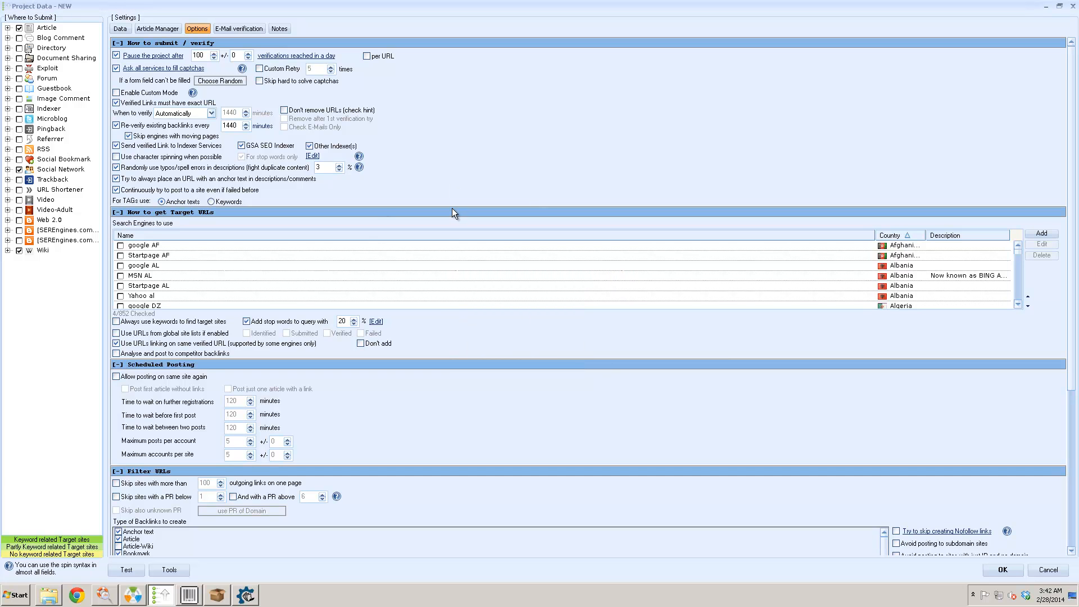
right_click(452, 273)
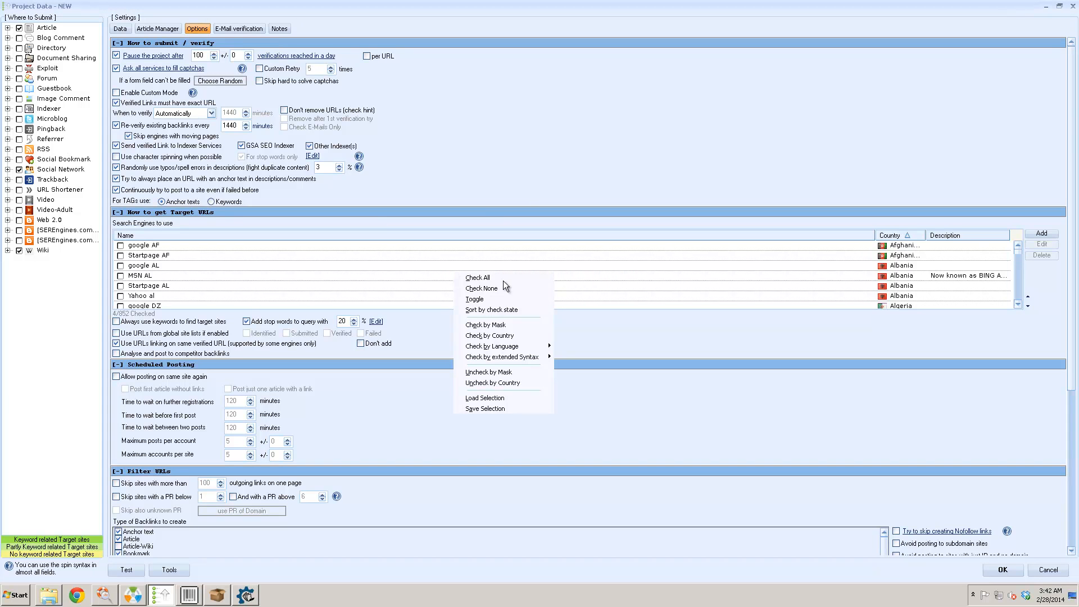
mouse_move(528, 347)
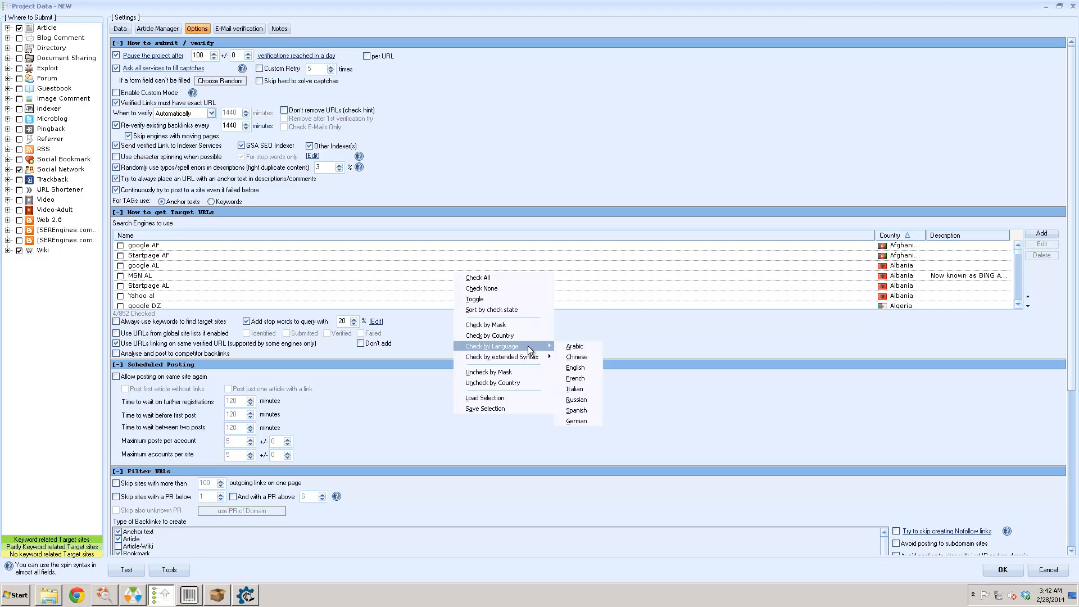
click(575, 367)
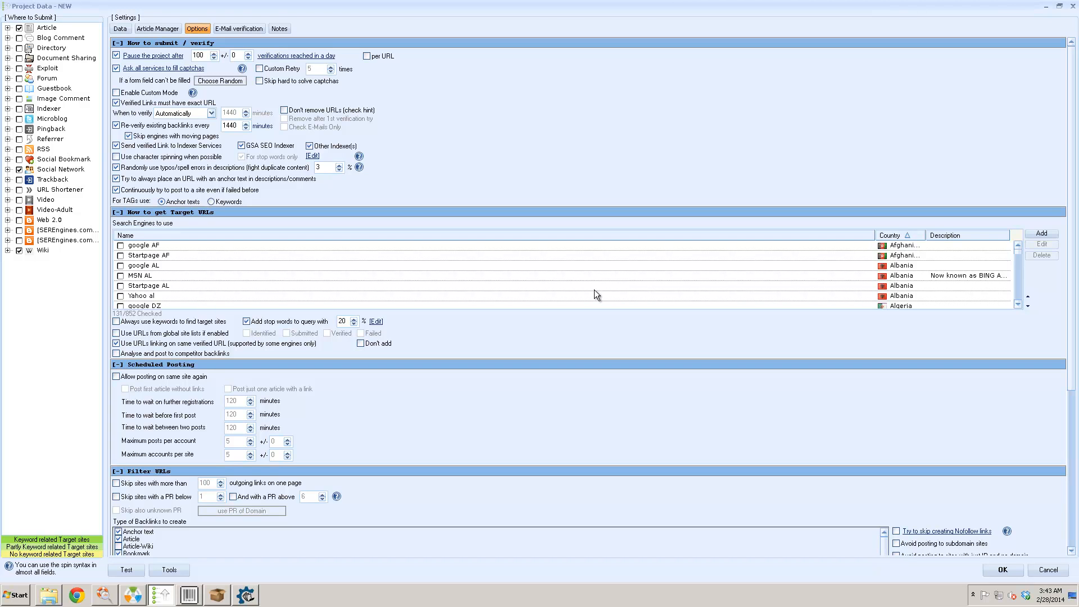
right_click(547, 275)
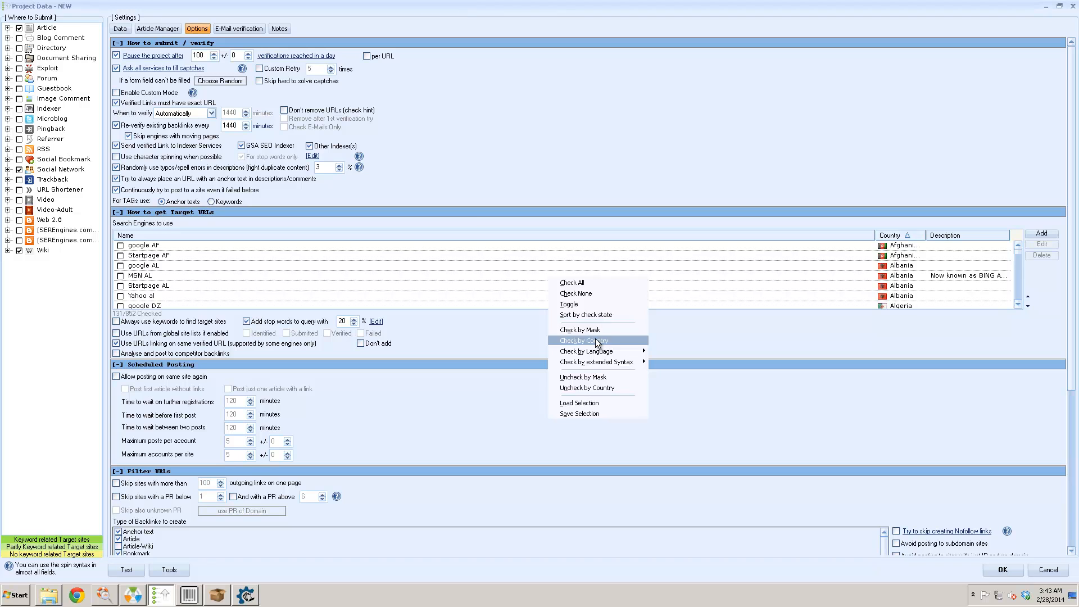
click(548, 179)
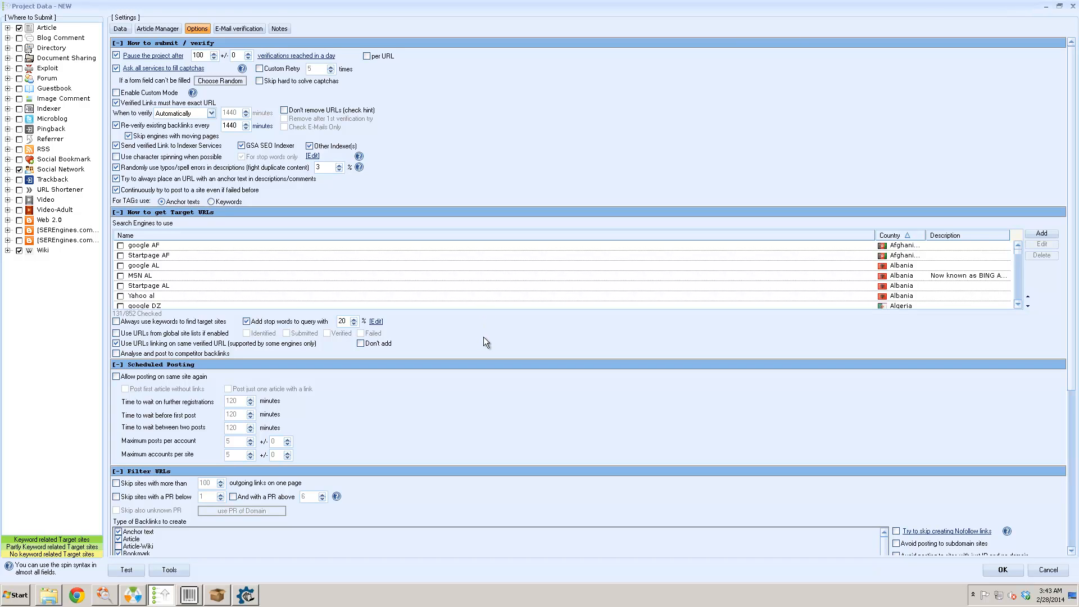
scroll(484, 338, down, 4)
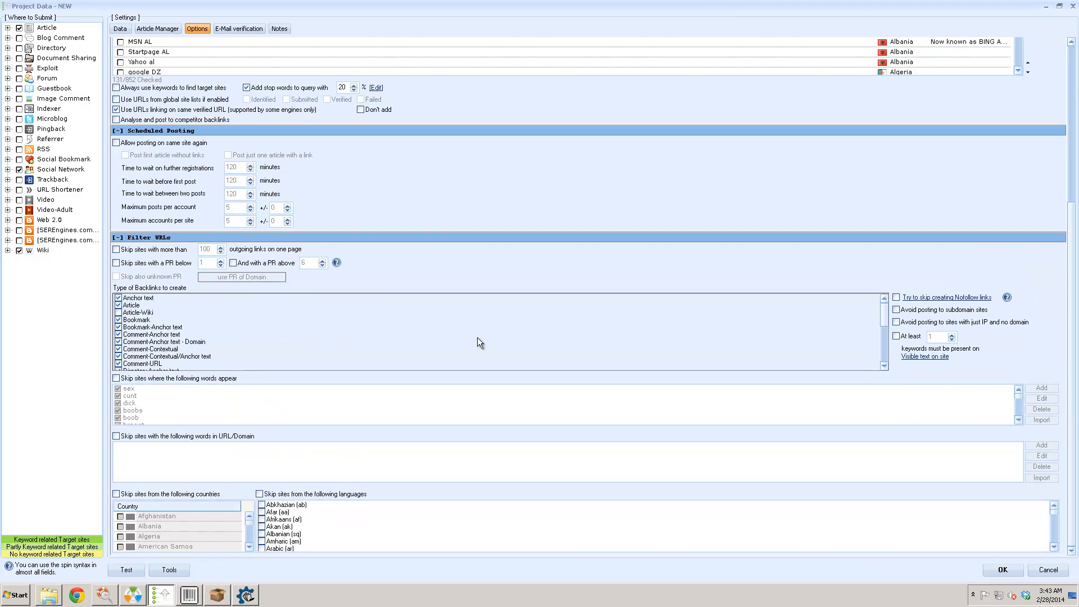
scroll(477, 342, up, 4)
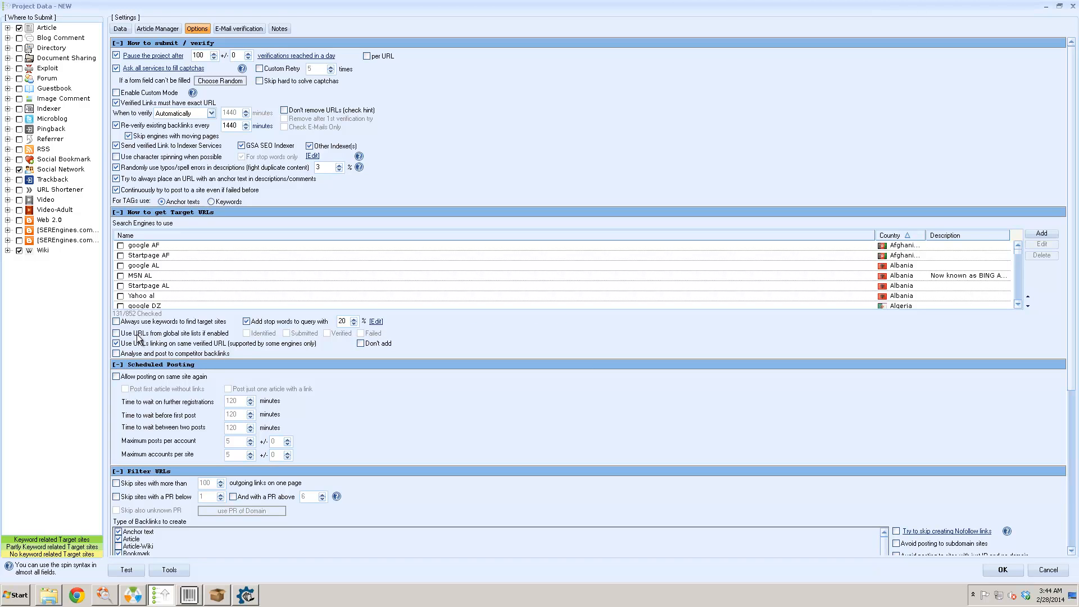
click(201, 335)
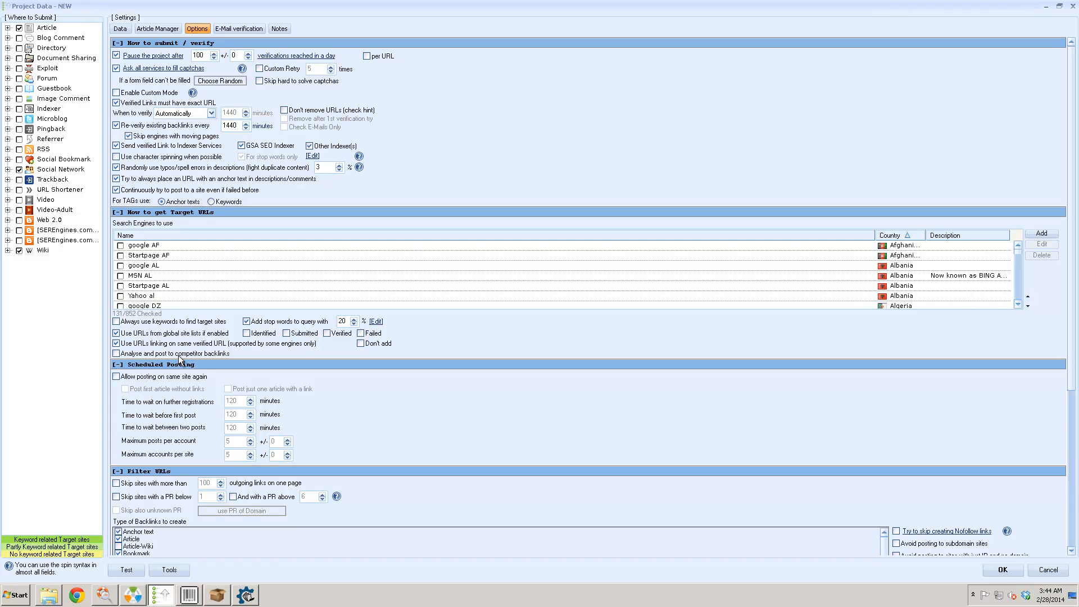
click(117, 334)
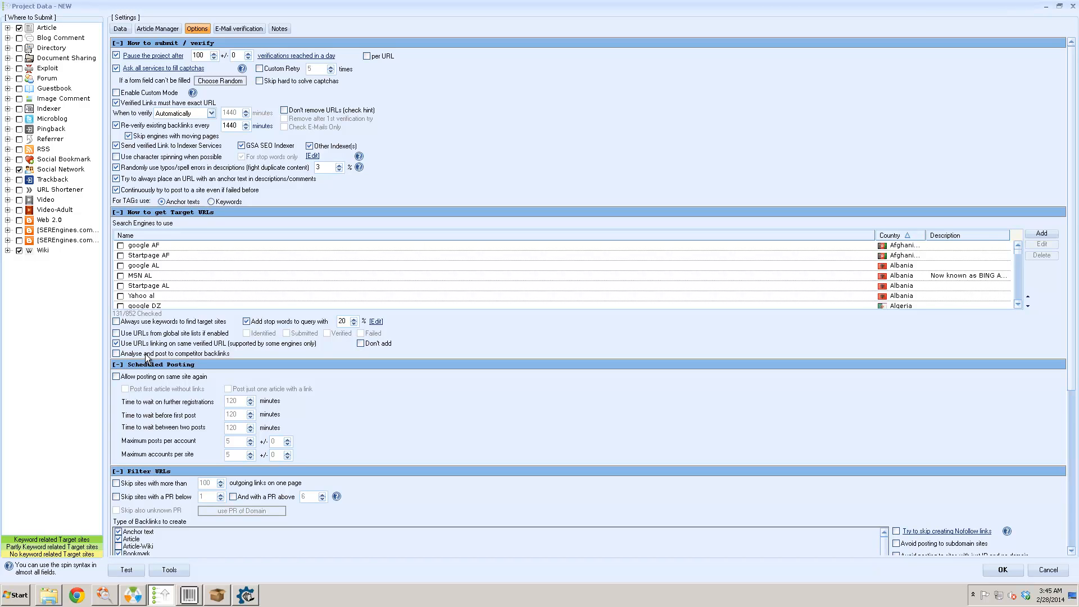
scroll(146, 354, down, 5)
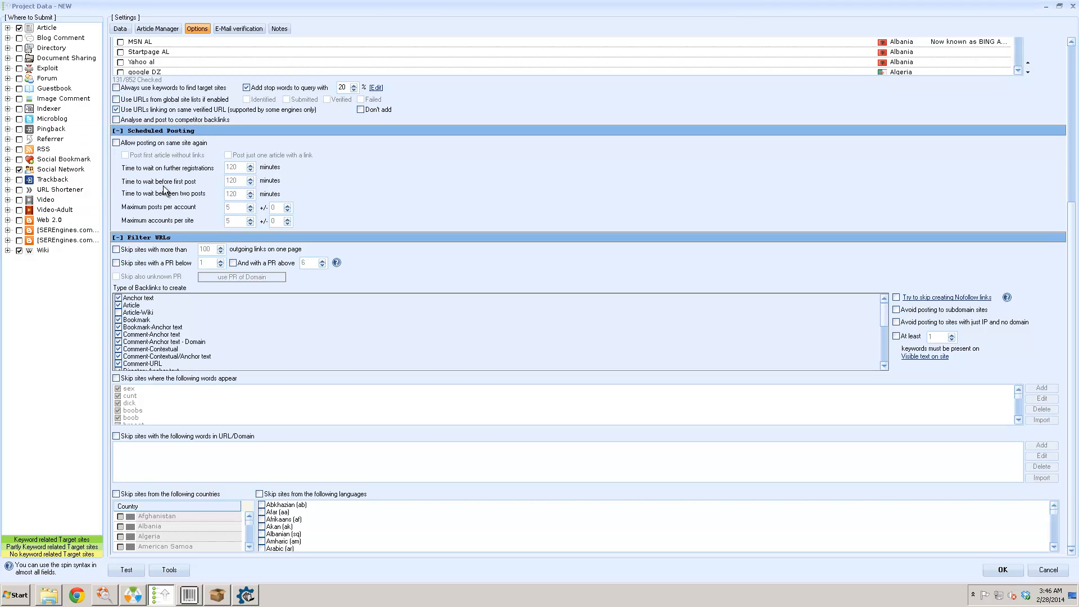
- Allow reposting on the same site, entering 120 before the first post and 300 between posts
click(171, 149)
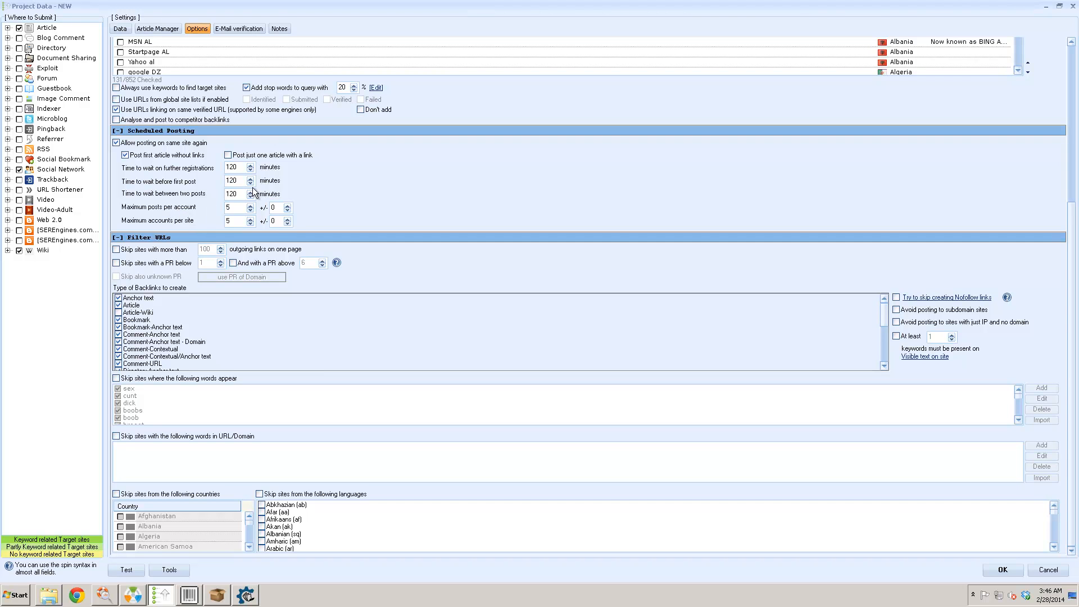
drag(239, 167, 217, 170)
drag(243, 182, 214, 184)
text(120)
double_click(238, 194)
text(300)
- Skip sites with more than 20 outgoing links, PR below 5, or unknown PR
click(136, 249)
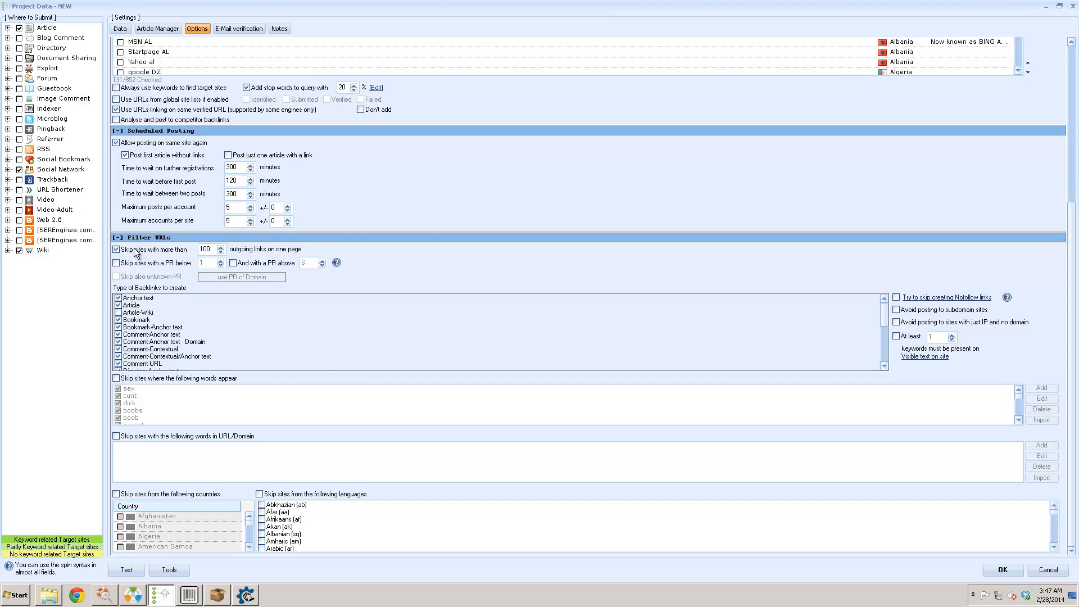
double_click(208, 249)
key(BackSpace)
text(20)
click(176, 264)
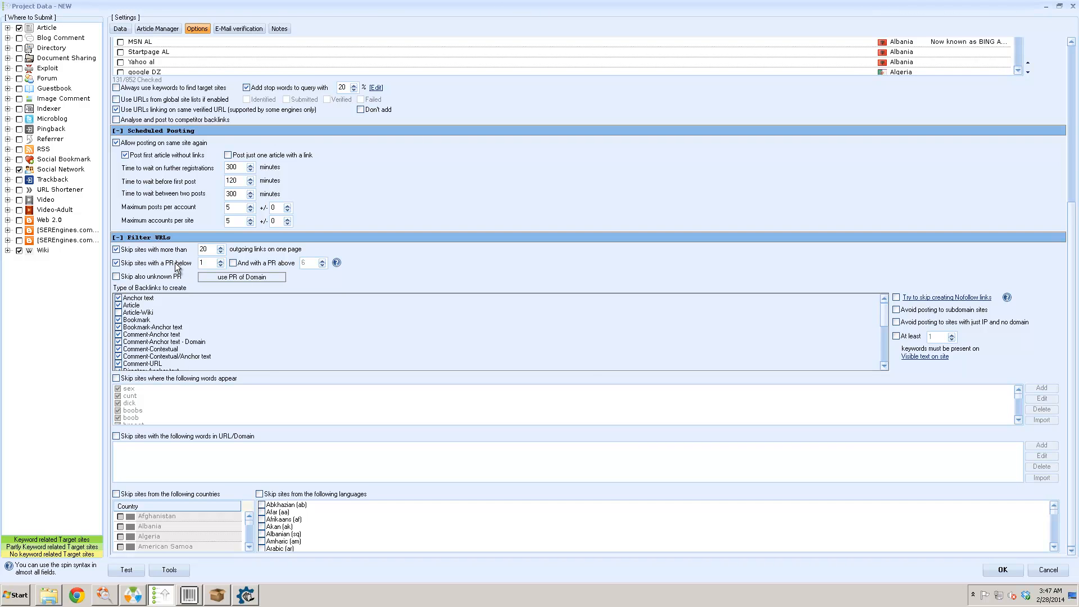
click(221, 261)
double_click(209, 249)
click(117, 277)
- Switch the PR check to the page's own PR and confirm the Attention warning
click(259, 281)
click(258, 281)
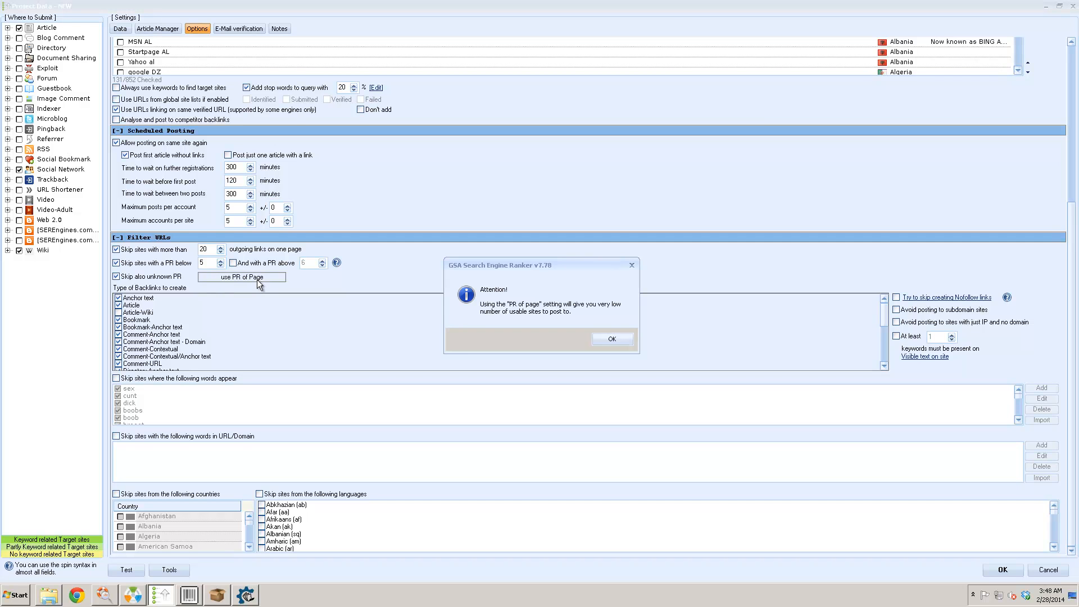
click(607, 341)
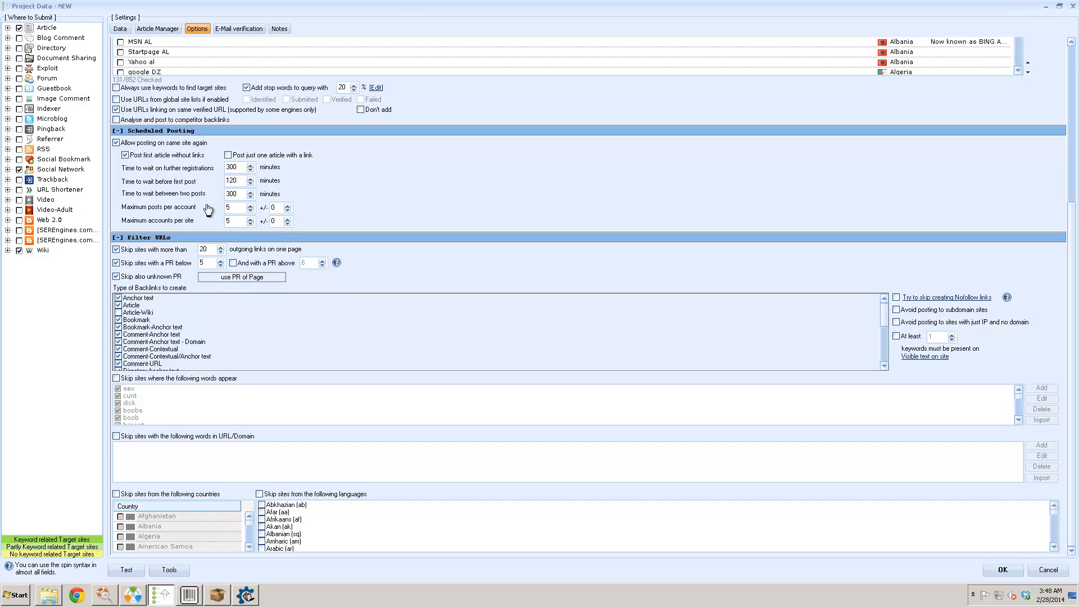
- Revert the PR check to domain PR and go to the E-Mail verification settings
click(251, 280)
click(248, 28)
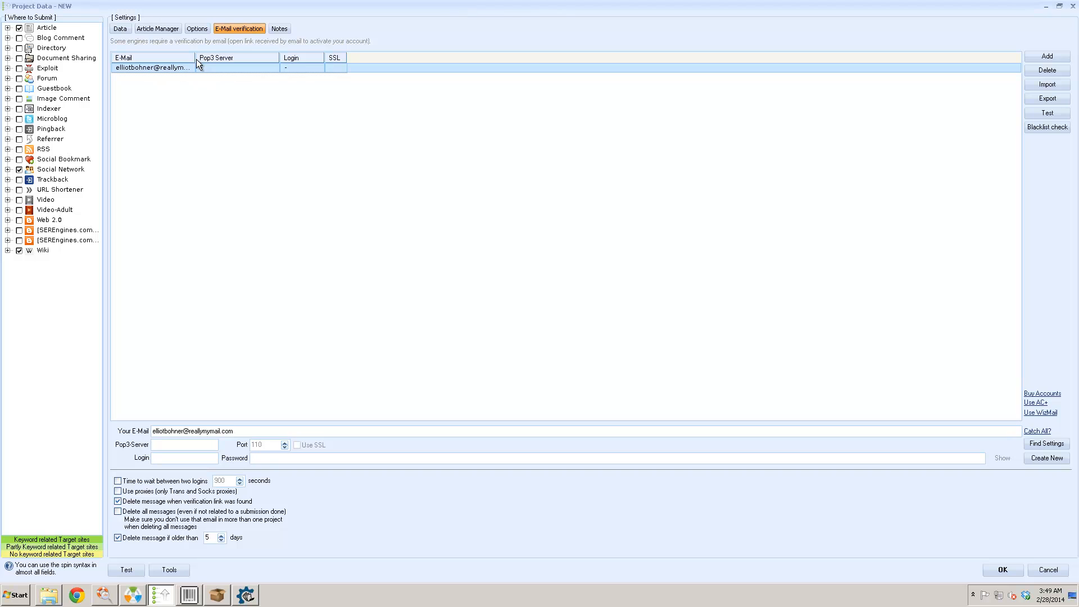
- Widen the e-mail column, cancel the add-account prompt, and open the Email Account Creator + page
drag(195, 57, 235, 57)
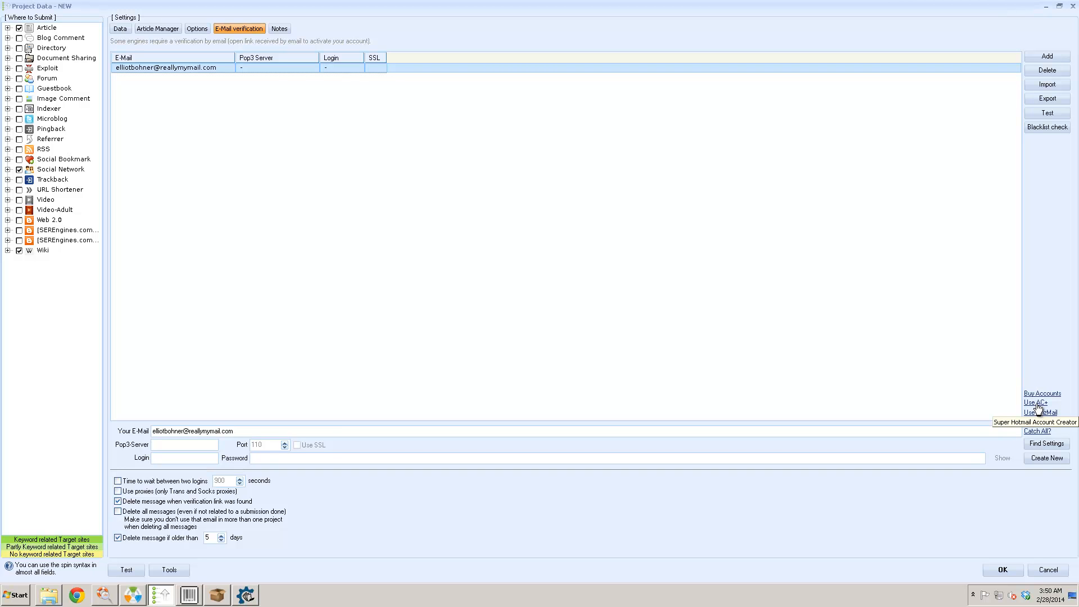
click(1052, 58)
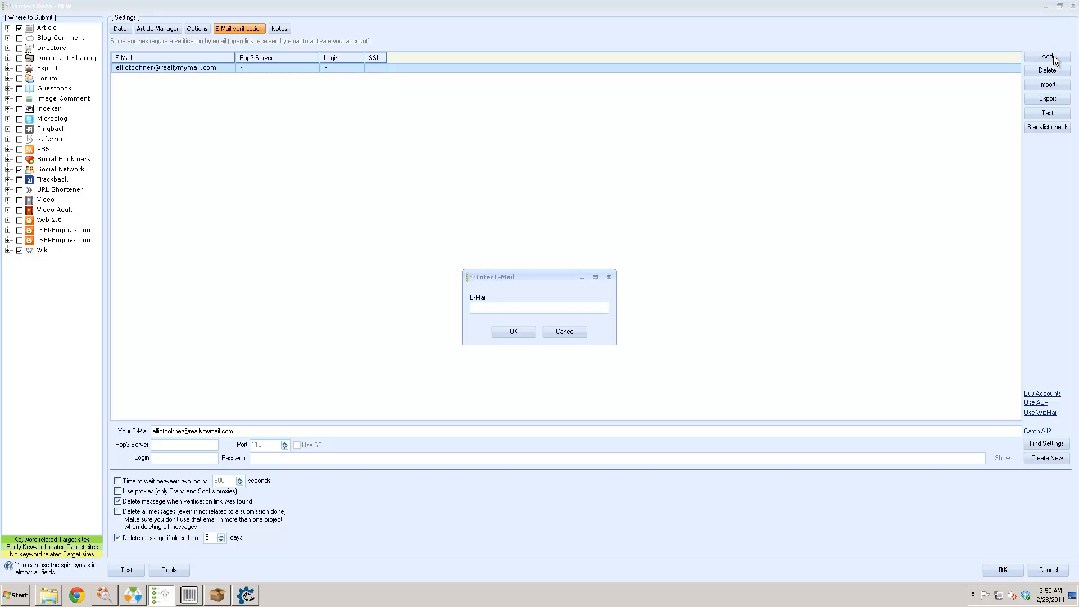
click(609, 277)
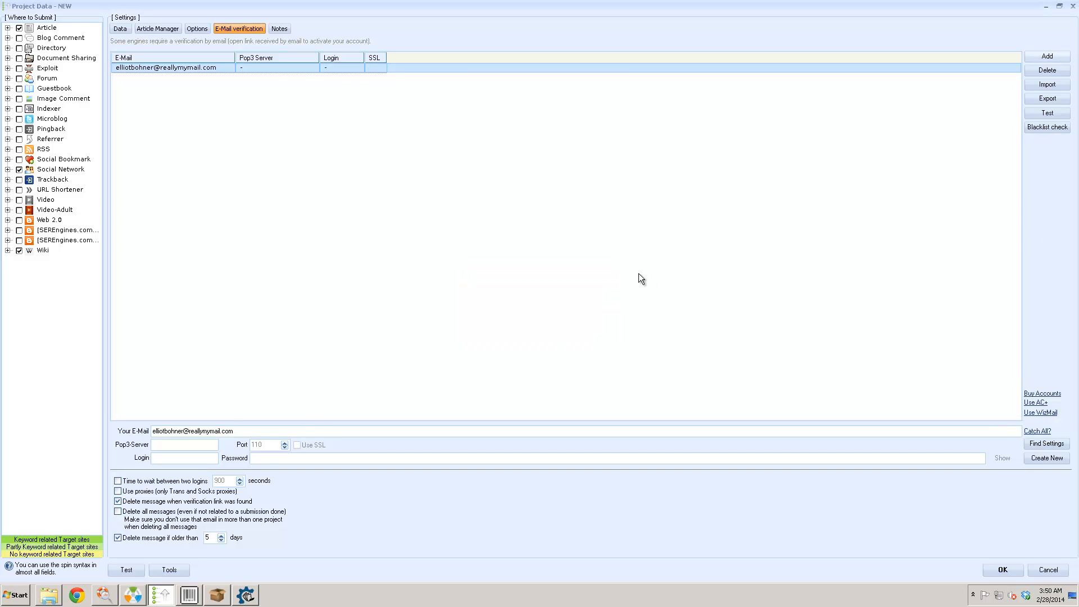
click(1036, 402)
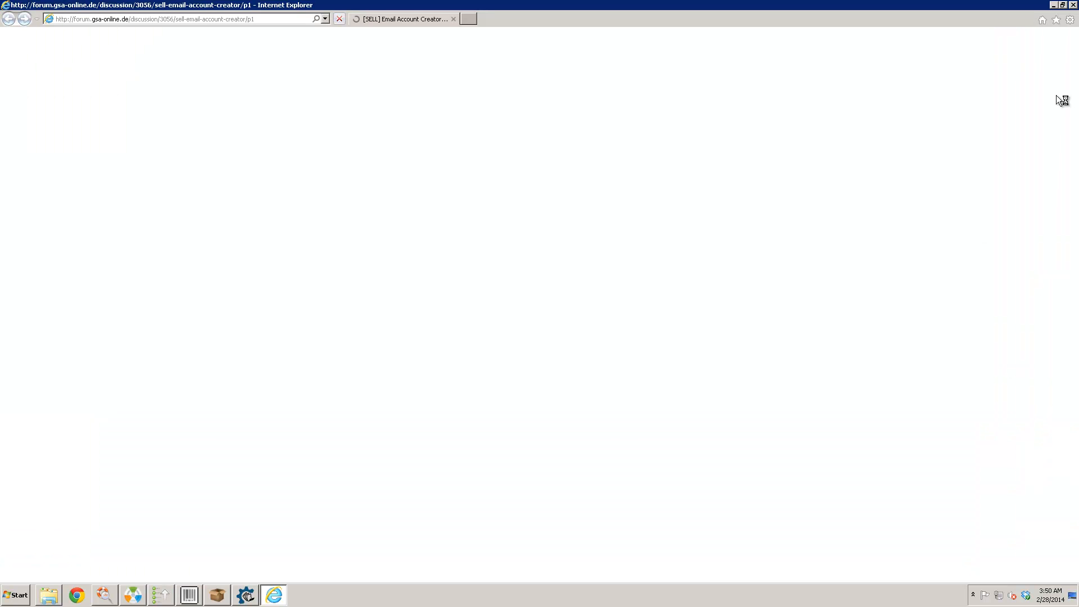
- Close the browser and return to the E-Mail verification page, reviewing the import options
click(1063, 5)
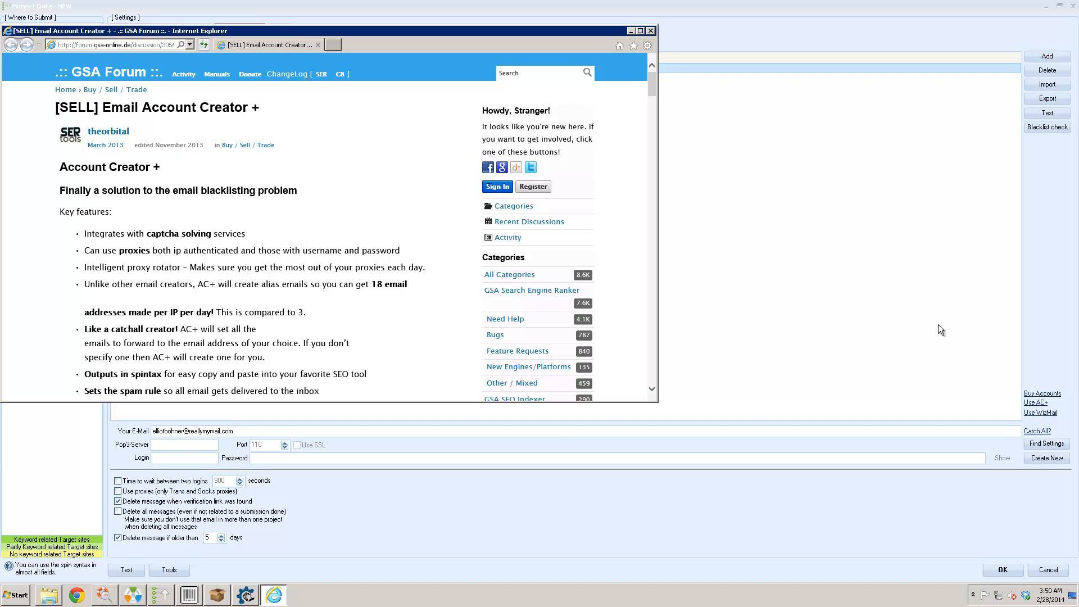
click(651, 30)
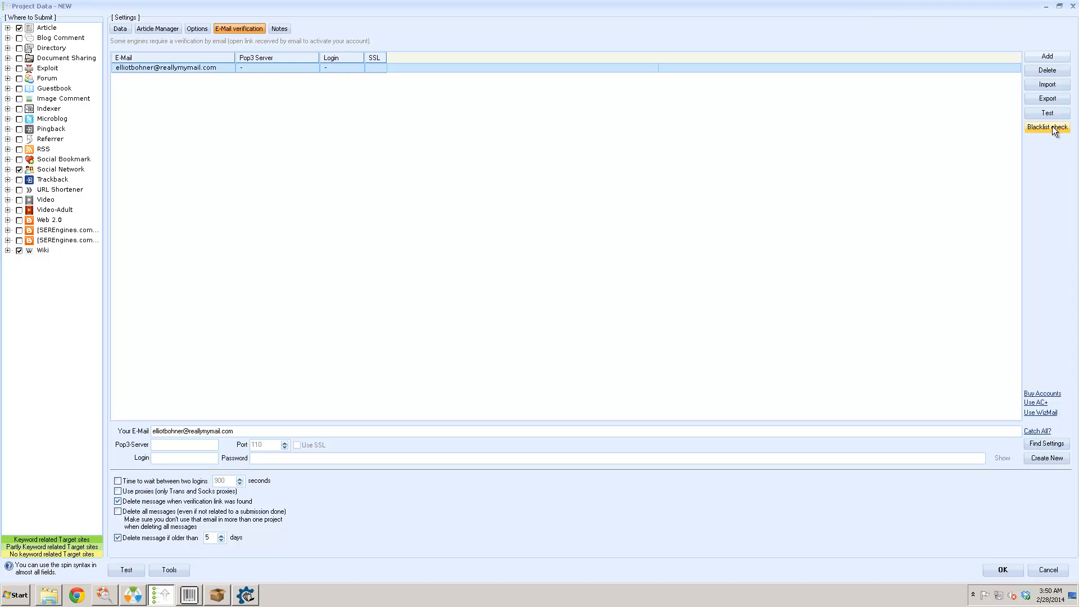
click(1051, 85)
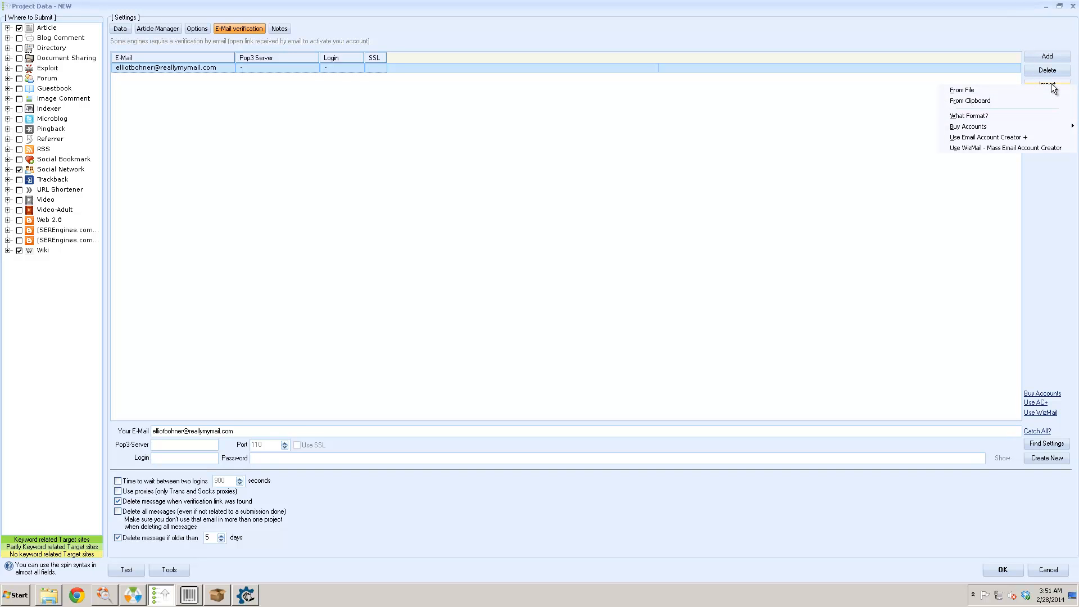
click(997, 45)
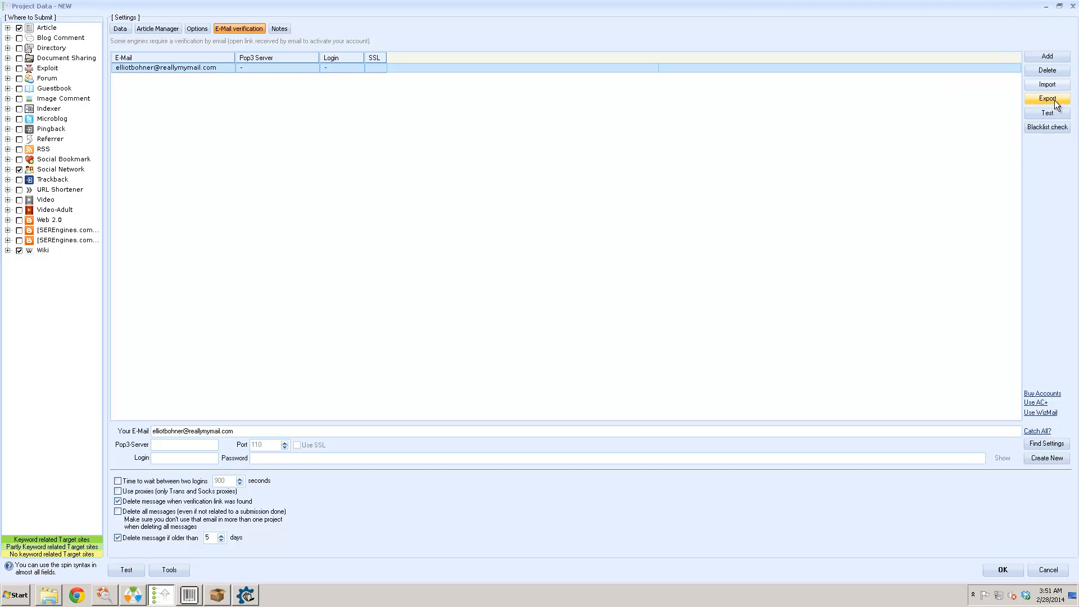
- Auto-detect the mail server settings for the existing verification account
click(1048, 444)
click(1047, 86)
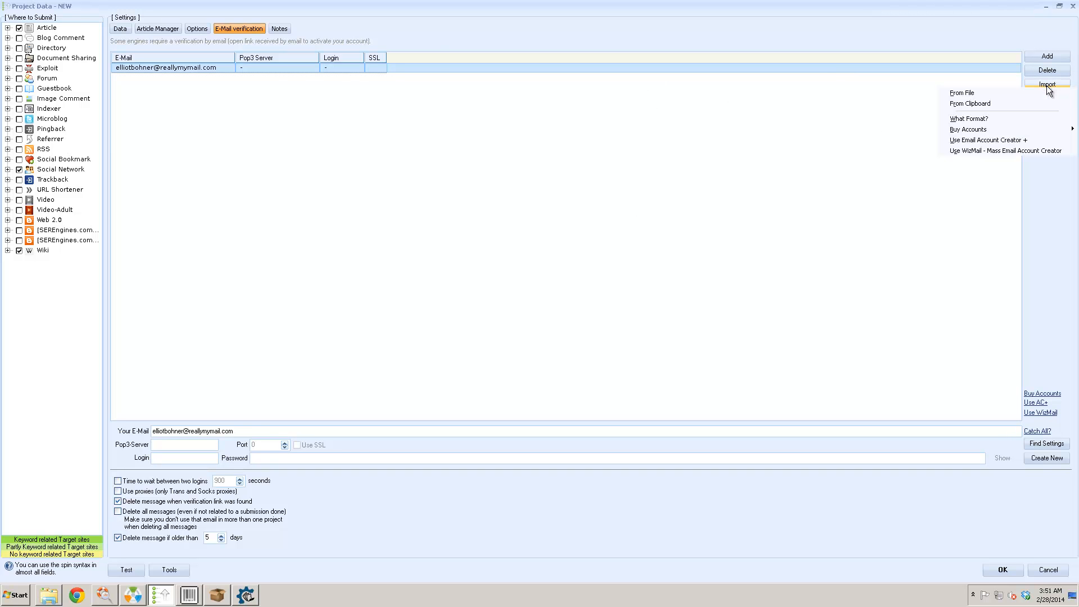
mouse_move(1013, 130)
click(1033, 202)
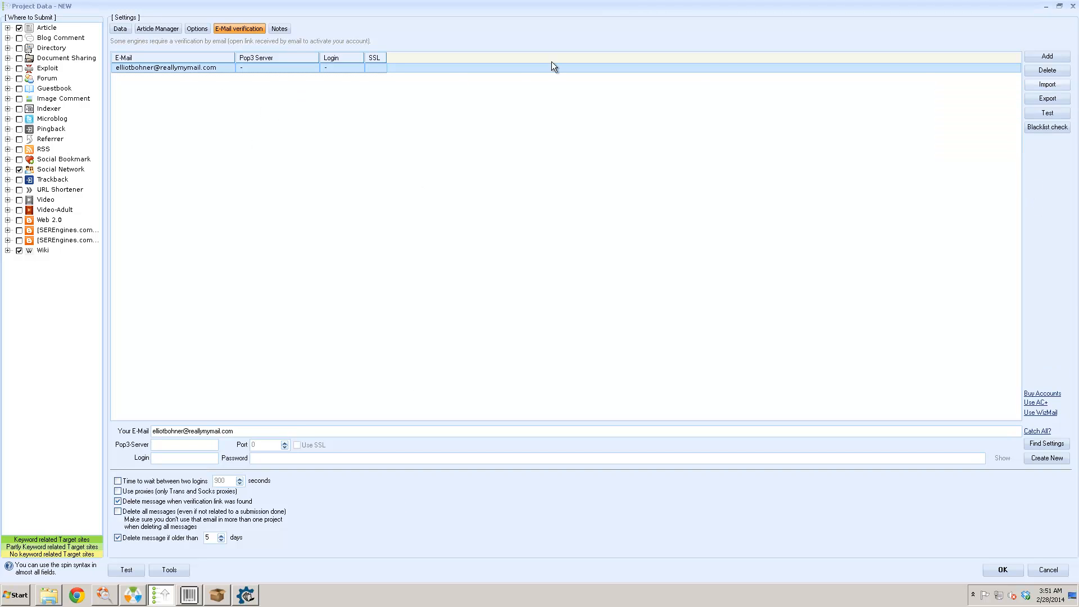
click(1041, 55)
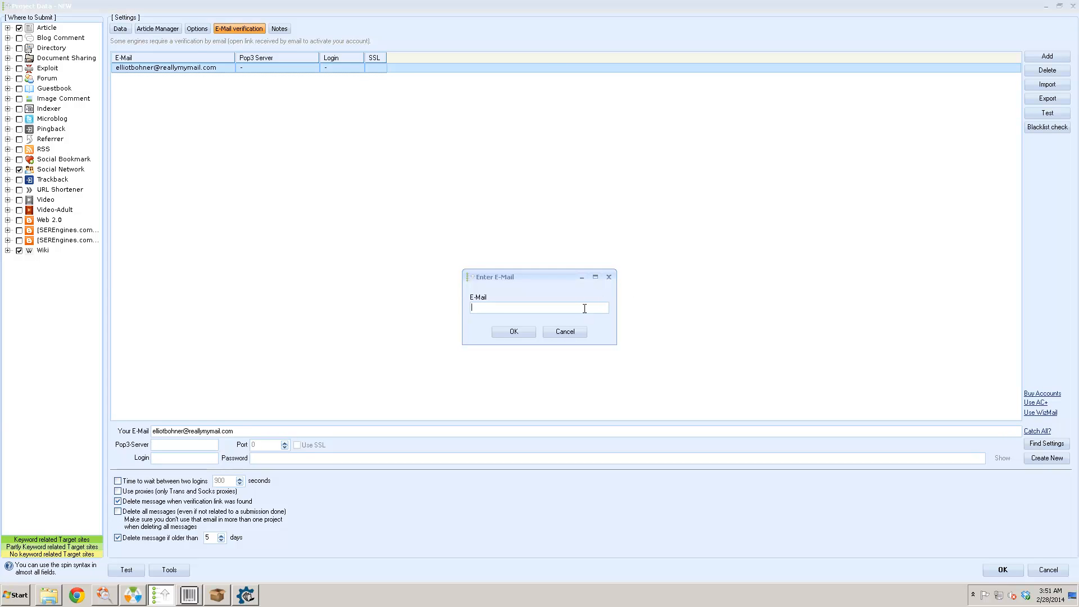
click(514, 332)
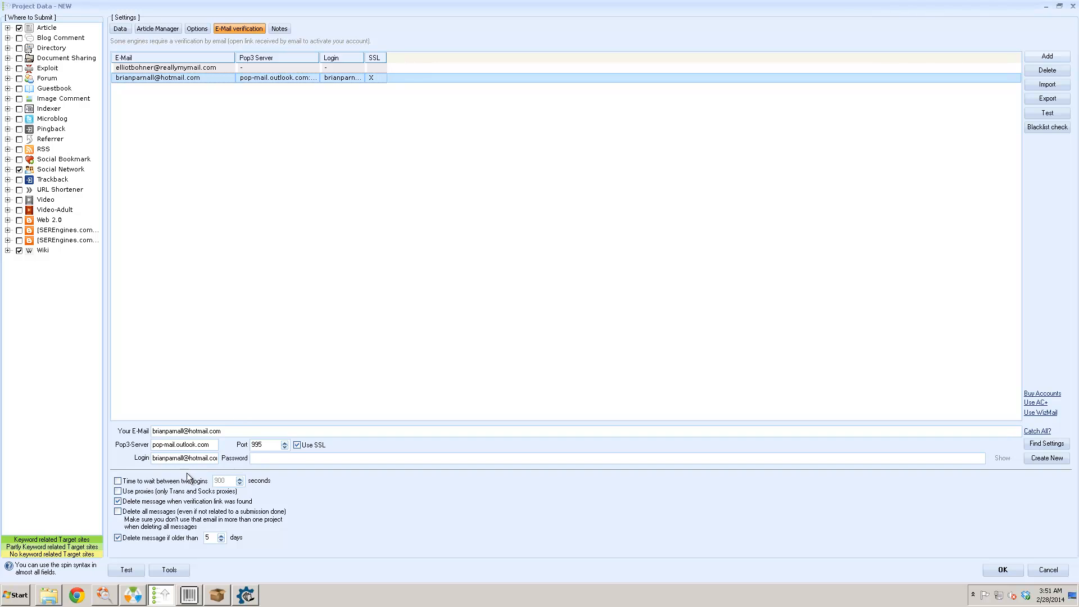
click(284, 461)
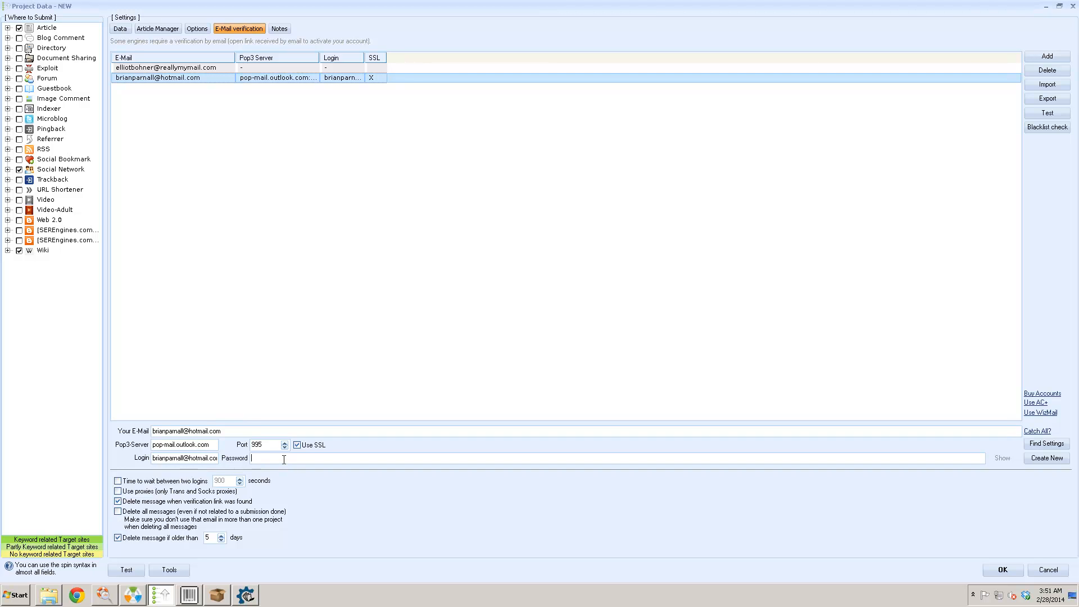
click(370, 80)
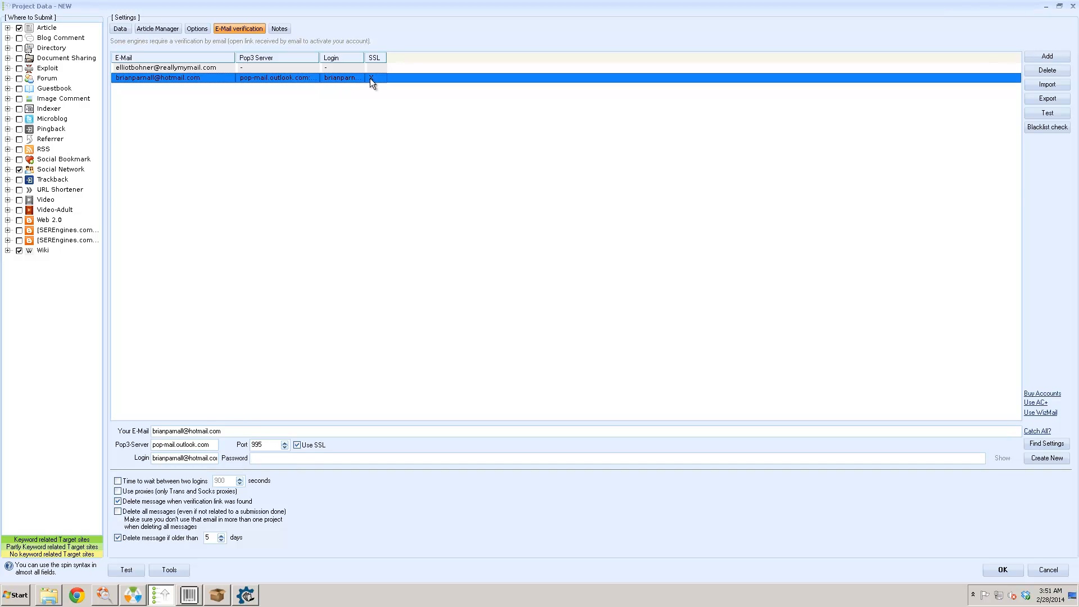
click(1031, 69)
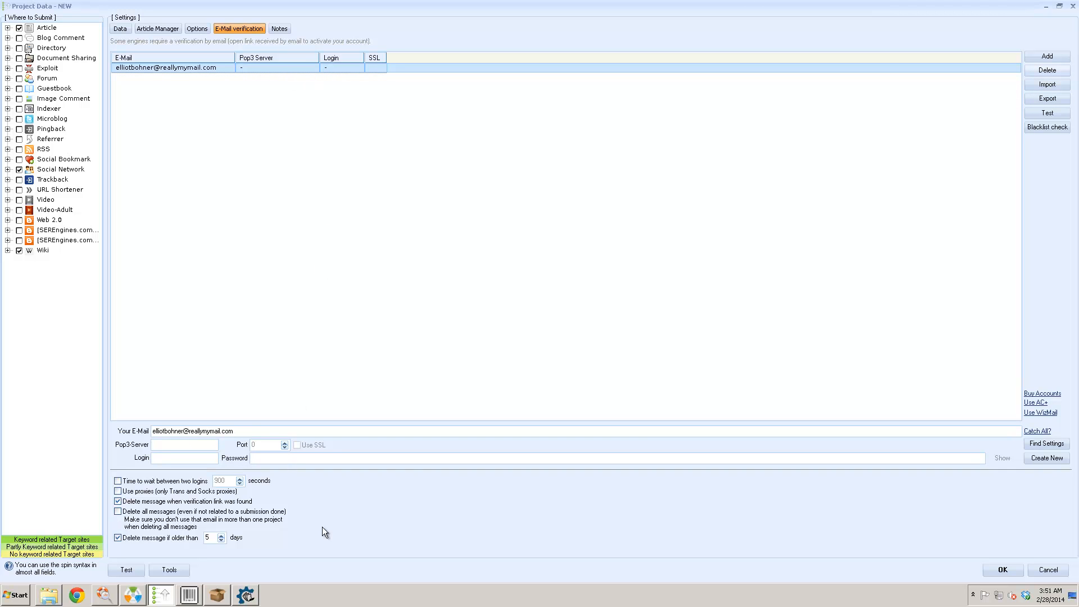
- Dismiss the missing category warning and bring up the suggested categories list
click(985, 567)
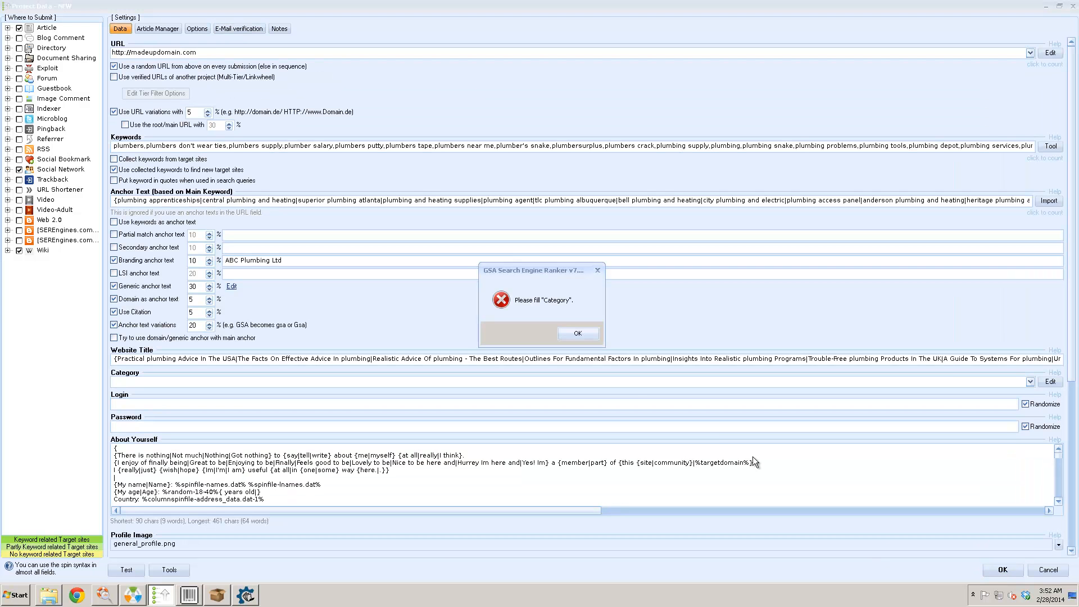
click(578, 334)
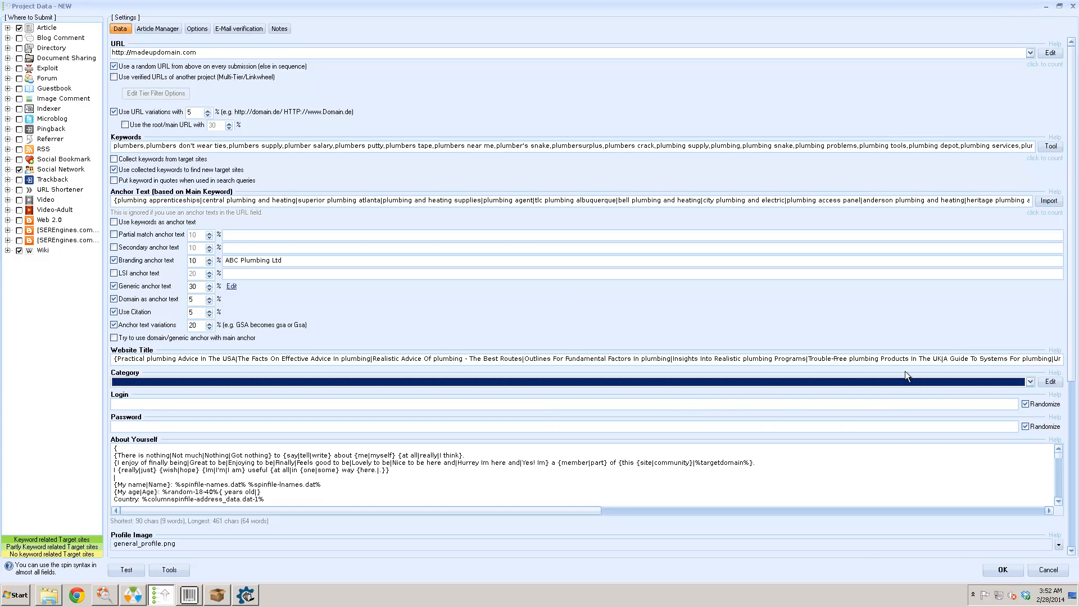
click(1047, 383)
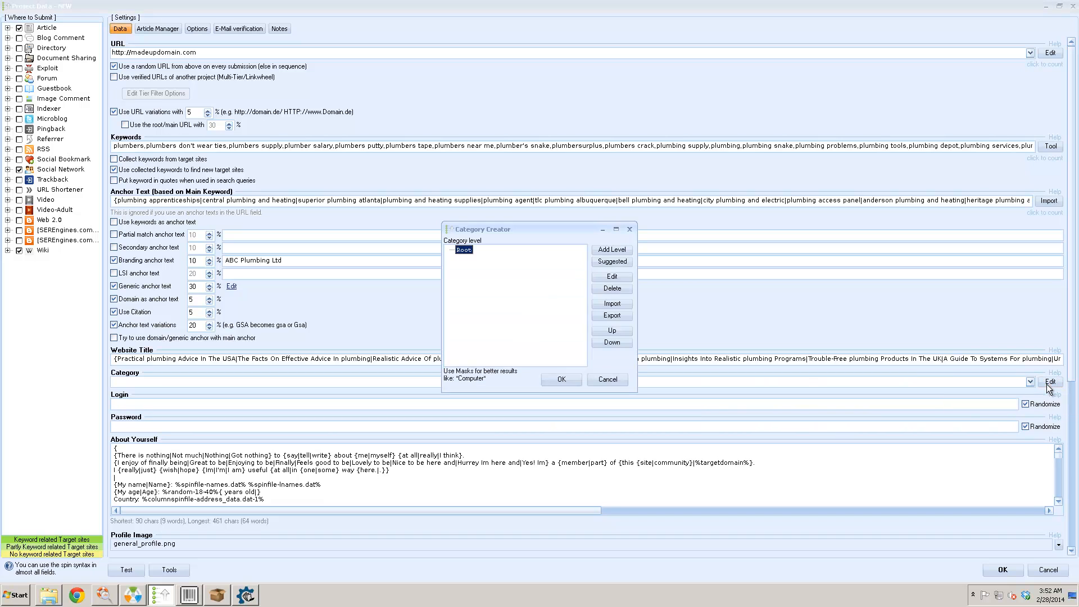
click(620, 262)
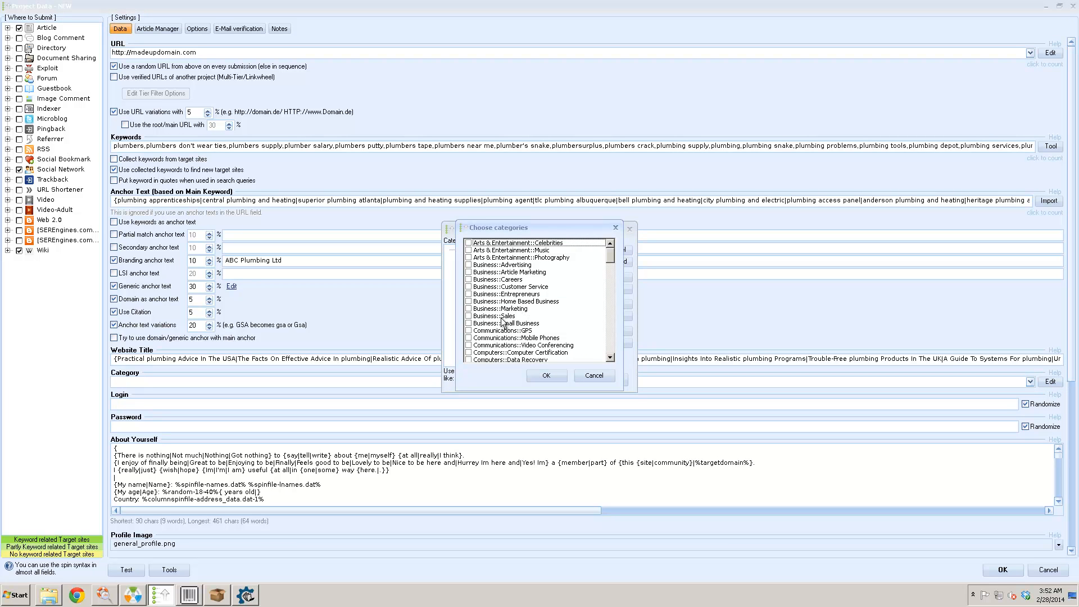
- Tick Home & Family::Home Improvement, confirm it, and save the project
scroll(542, 314, down, 3)
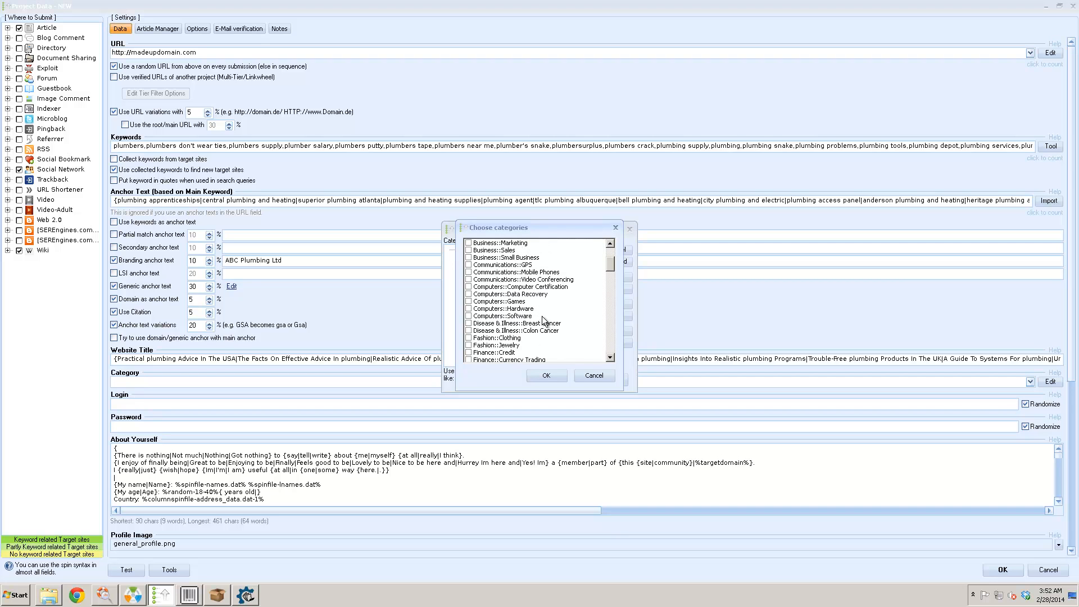
click(525, 309)
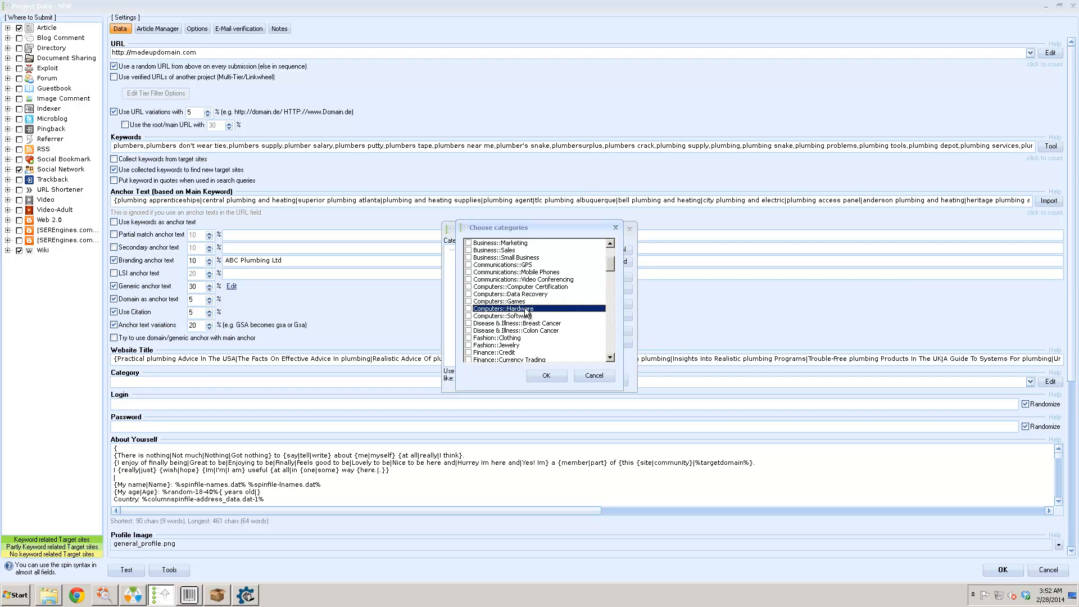
scroll(533, 328, down, 5)
scroll(533, 332, down, 6)
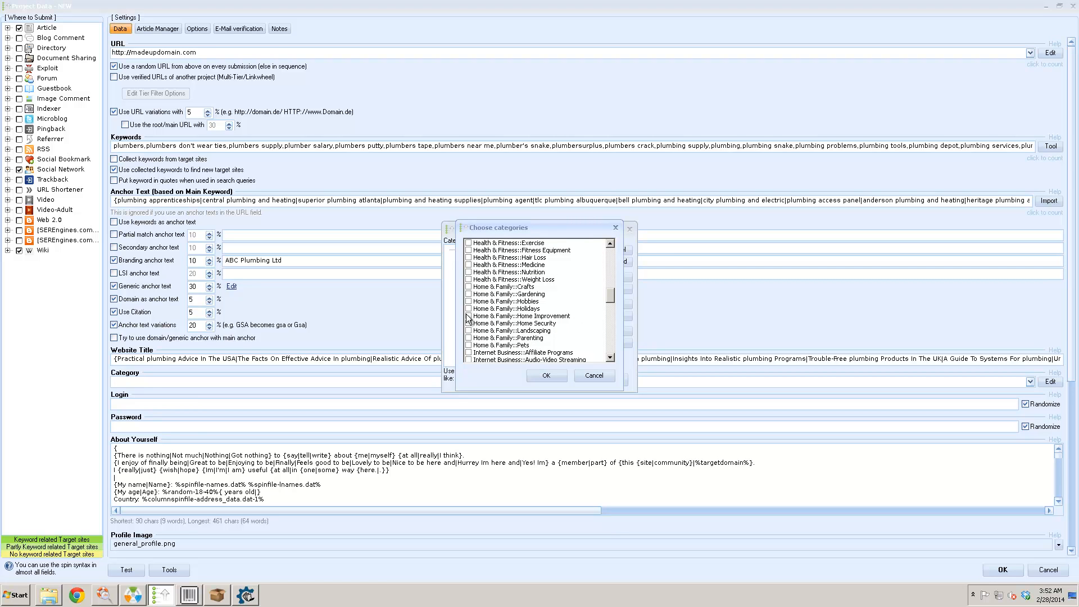
click(468, 316)
click(555, 373)
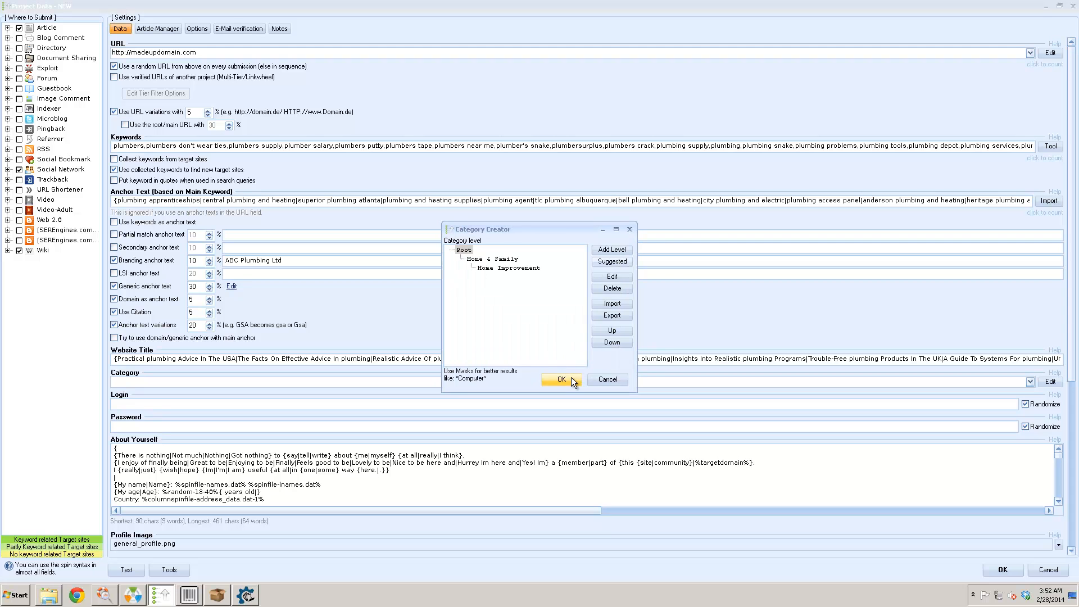
click(571, 376)
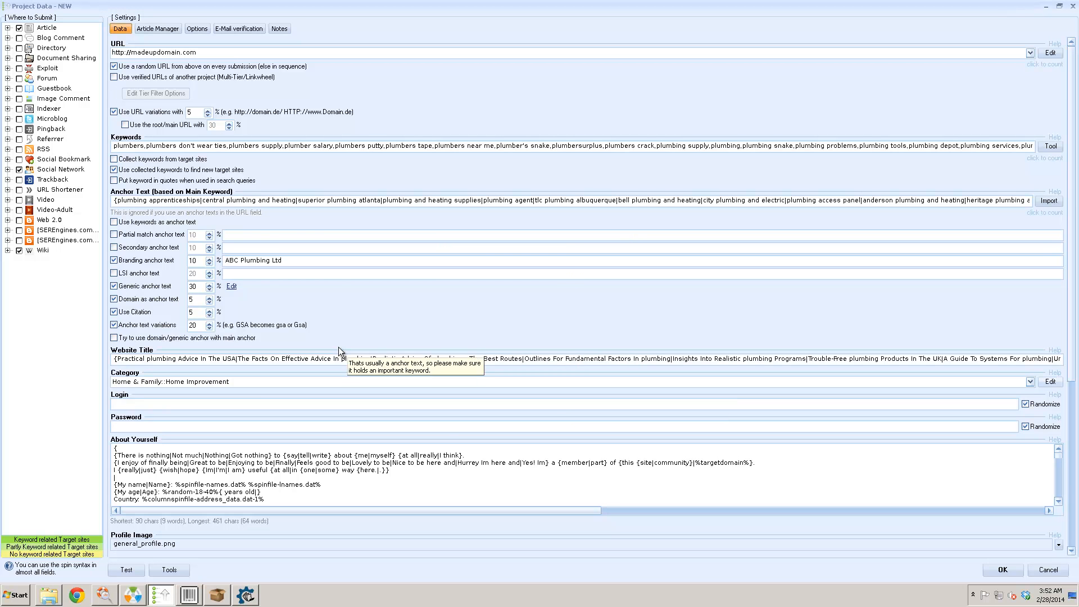
scroll(339, 347, down, 5)
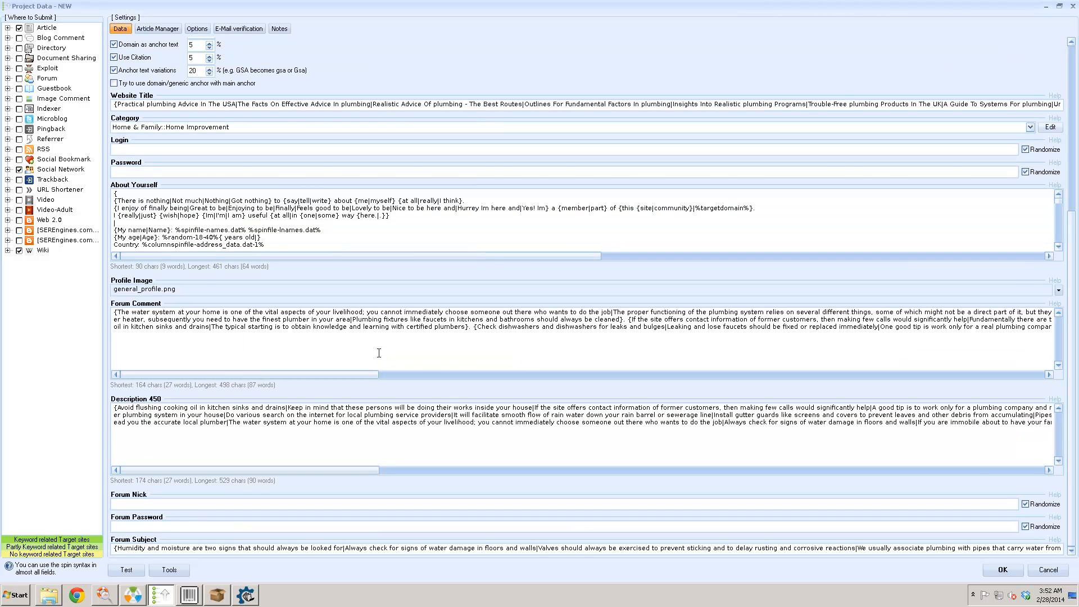
scroll(379, 352, up, 5)
click(990, 575)
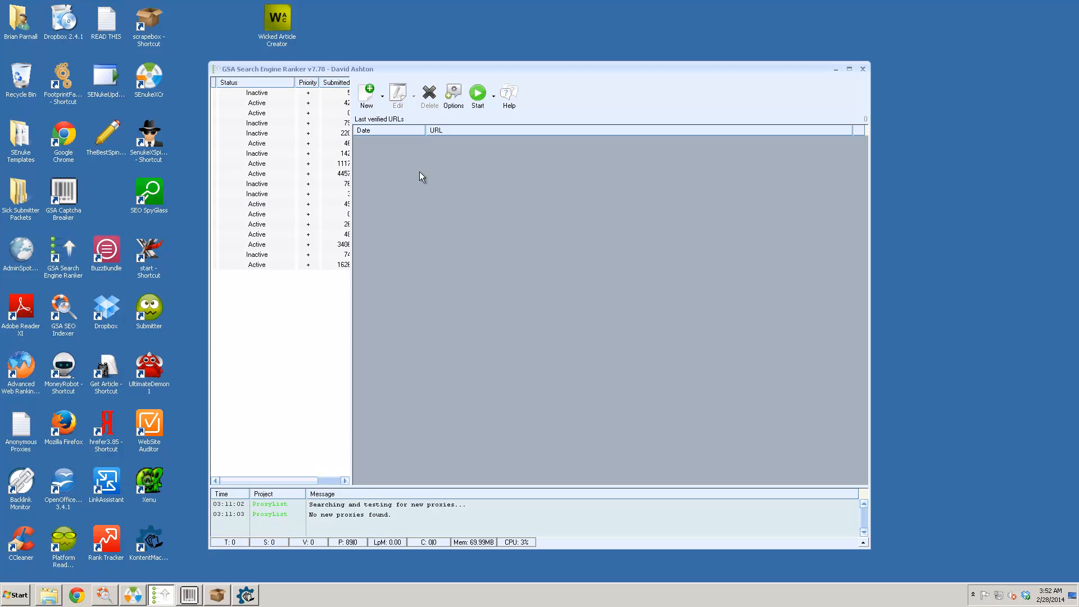
- Select the last project in the list and widen the list to show more columns
click(263, 266)
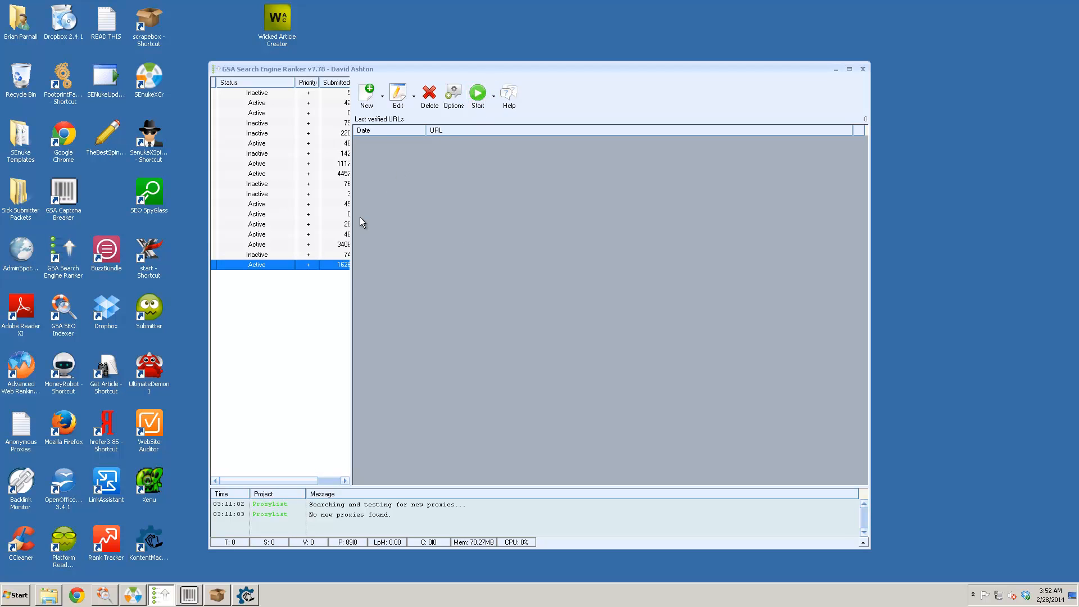
drag(352, 212, 371, 212)
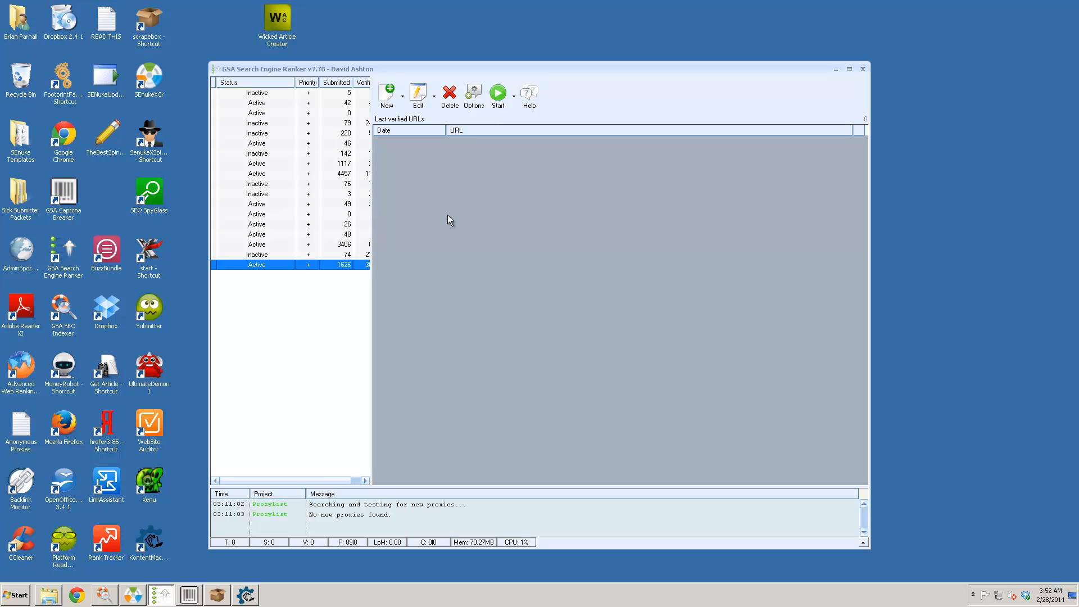